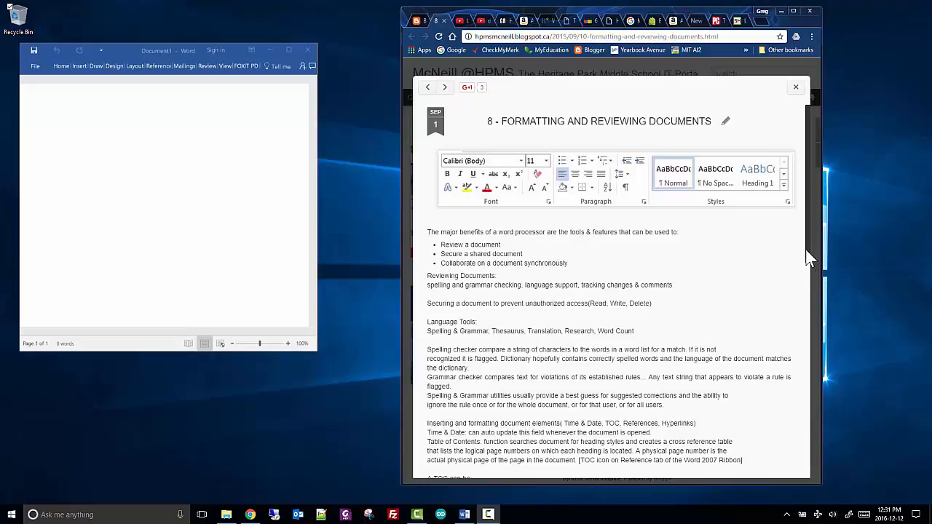
Review the three major benefits of a word processor listed in the Formatting and Reviewing Documents post.
{"action": "left_click", "coordinate": [806, 251]}
{"action": "triple_click", "coordinate": [806, 252]}
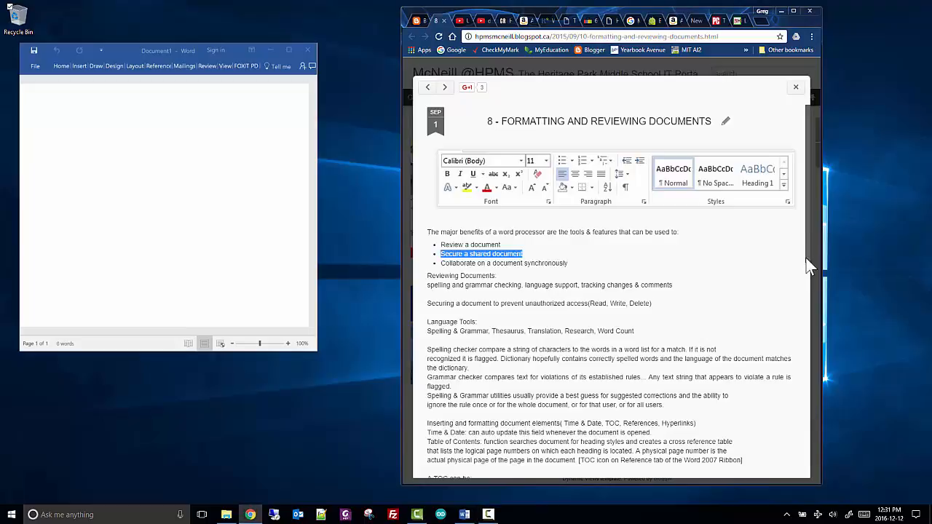
{"action": "left_click_drag", "start_coordinate": [807, 249], "coordinate": [819, 472]}
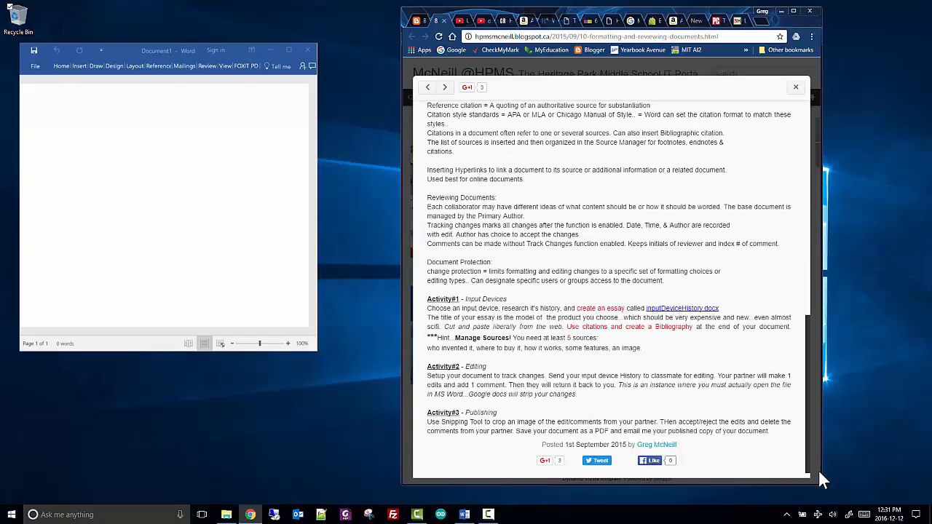
{"action": "left_click_drag", "start_coordinate": [820, 437], "coordinate": [806, 226]}
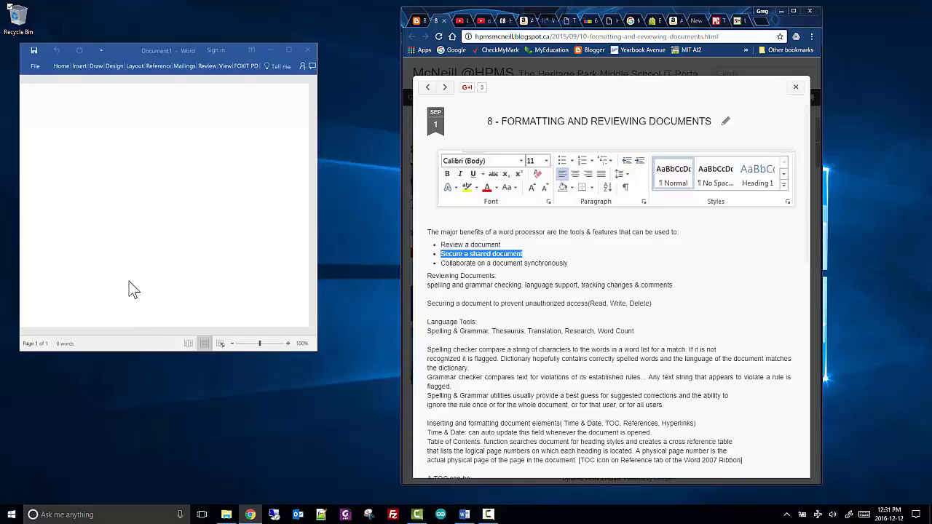
{"action": "left_click", "coordinate": [118, 249]}
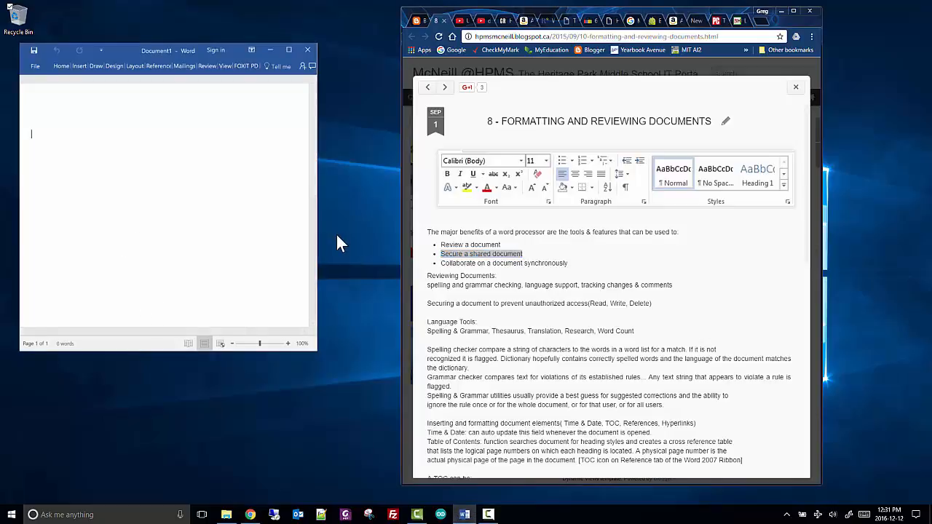
{"action": "left_click", "coordinate": [544, 319]}
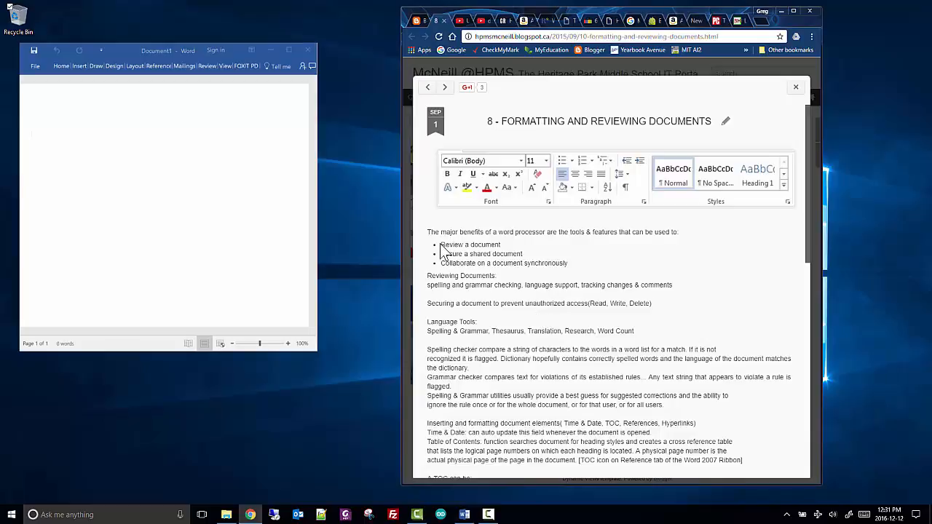
{"action": "left_click_drag", "start_coordinate": [440, 245], "coordinate": [503, 246]}
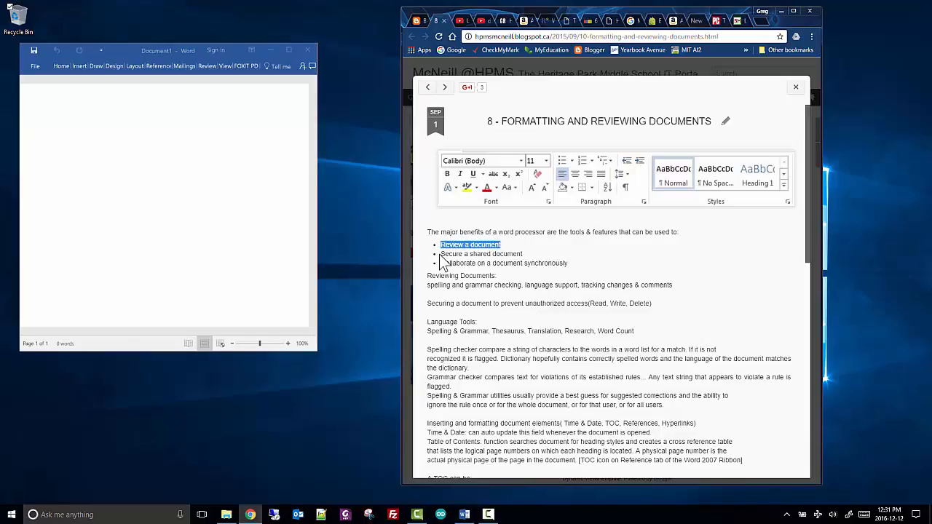
{"action": "left_click_drag", "start_coordinate": [440, 253], "coordinate": [524, 250]}
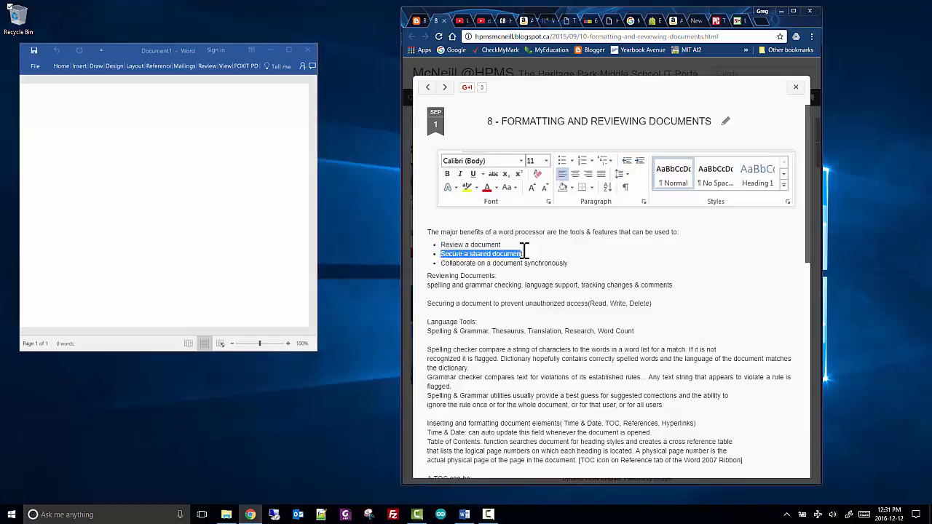
{"action": "left_click", "coordinate": [444, 264]}
{"action": "left_click_drag", "start_coordinate": [443, 264], "coordinate": [570, 262]}
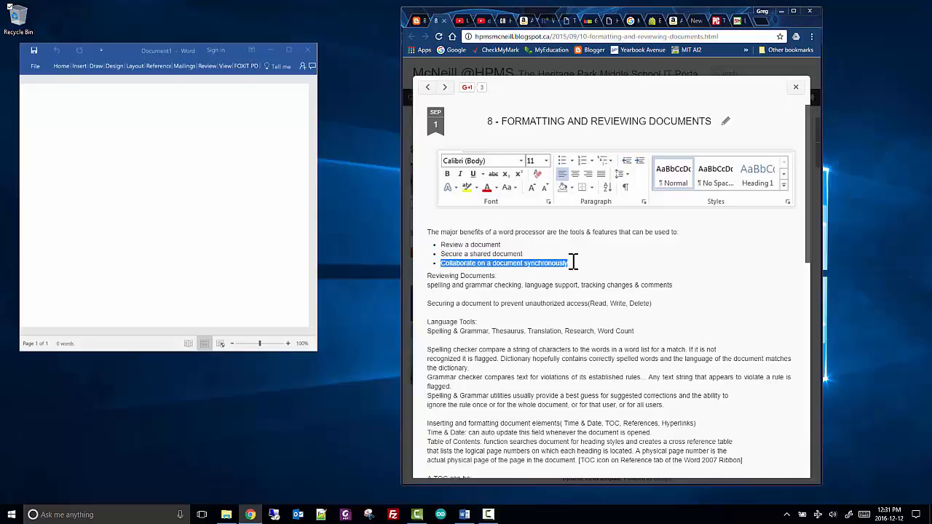
Read the Activity#1 - Input Devices instructions in the post, including the part about creating an essay.
{"action": "left_click", "coordinate": [524, 298]}
{"action": "scroll", "coordinate": [529, 303], "scroll_direction": "down", "scroll_amount": 15}
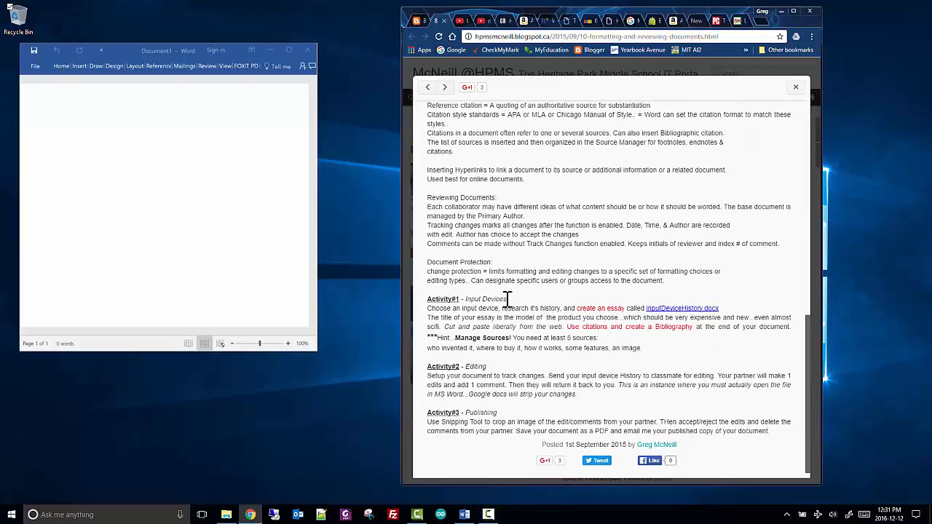
{"action": "left_click_drag", "start_coordinate": [506, 298], "coordinate": [466, 300]}
{"action": "left_click", "coordinate": [579, 308]}
{"action": "left_click_drag", "start_coordinate": [579, 307], "coordinate": [622, 308]}
{"action": "left_click", "coordinate": [576, 283]}
{"action": "scroll", "coordinate": [563, 275], "scroll_direction": "up", "scroll_amount": 10}
{"action": "scroll", "coordinate": [564, 275], "scroll_direction": "up", "scroll_amount": 2}
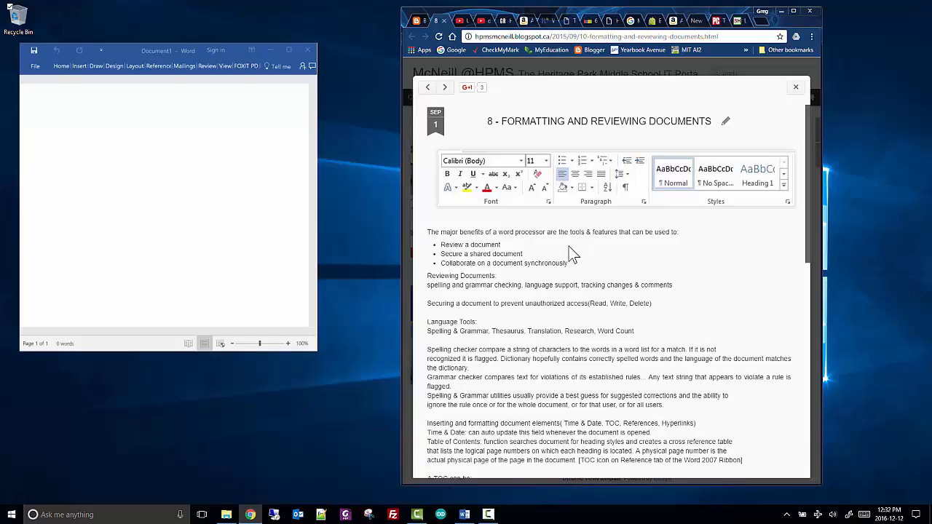
Copy the heading text "Moto Z Force Insta-Share Projector" from the Gadget Review page into the blank Word document and close the Navigation pane.
{"action": "left_click", "coordinate": [501, 21]}
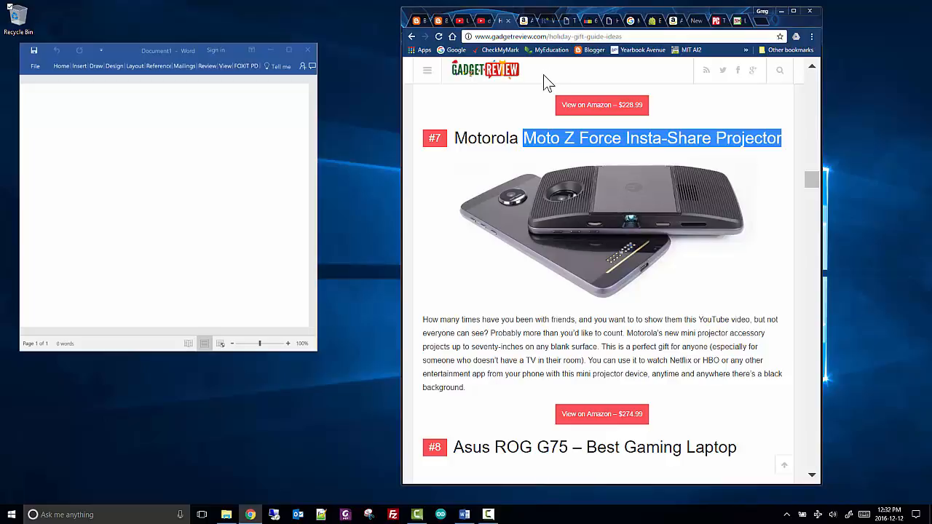
{"action": "right_click", "coordinate": [560, 135]}
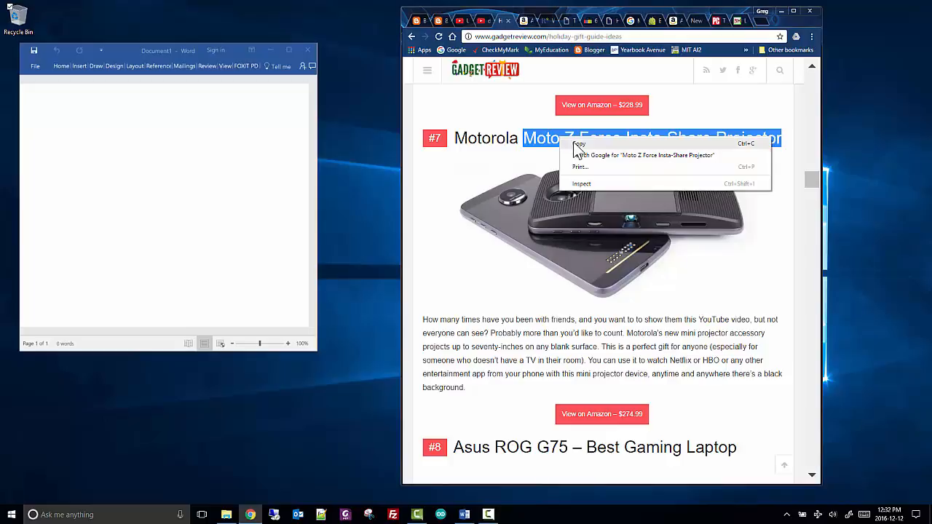
{"action": "left_click", "coordinate": [575, 145]}
{"action": "left_click", "coordinate": [109, 171]}
{"action": "right_click", "coordinate": [109, 160]}
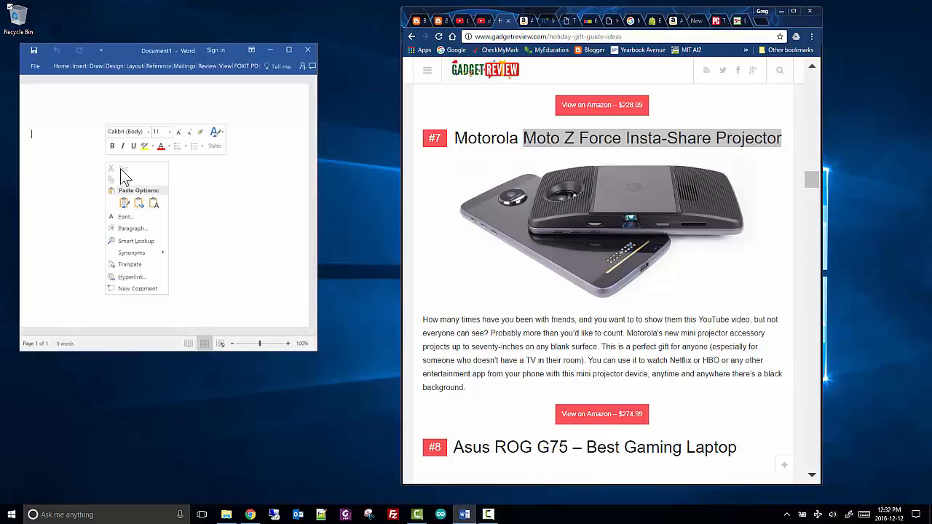
{"action": "left_click", "coordinate": [122, 201]}
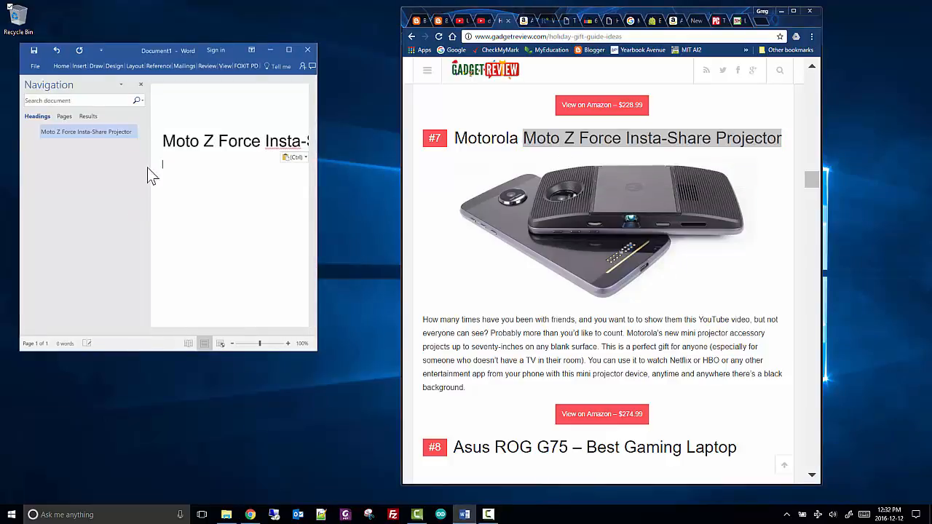
{"action": "left_click", "coordinate": [140, 84]}
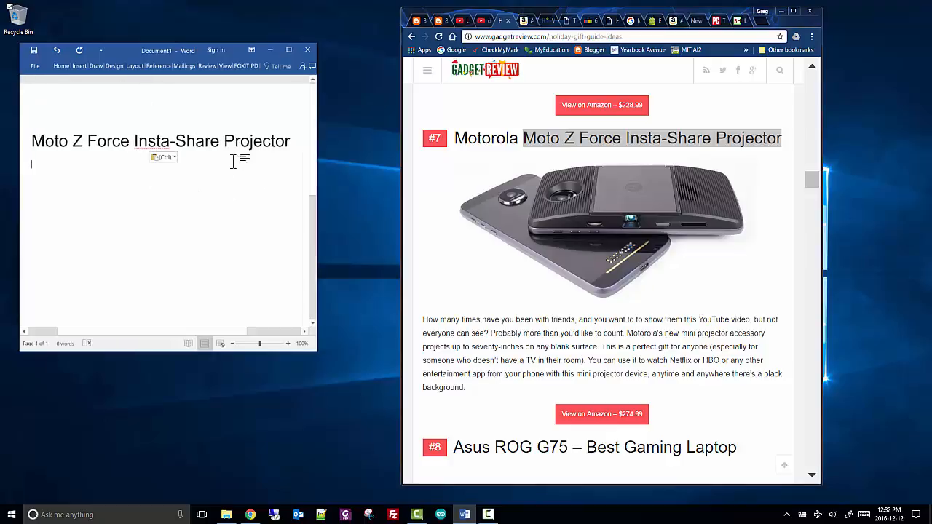
Widen the Word window to about twice its width and place the cursor below the pasted title.
{"action": "left_click_drag", "start_coordinate": [285, 141], "coordinate": [36, 153]}
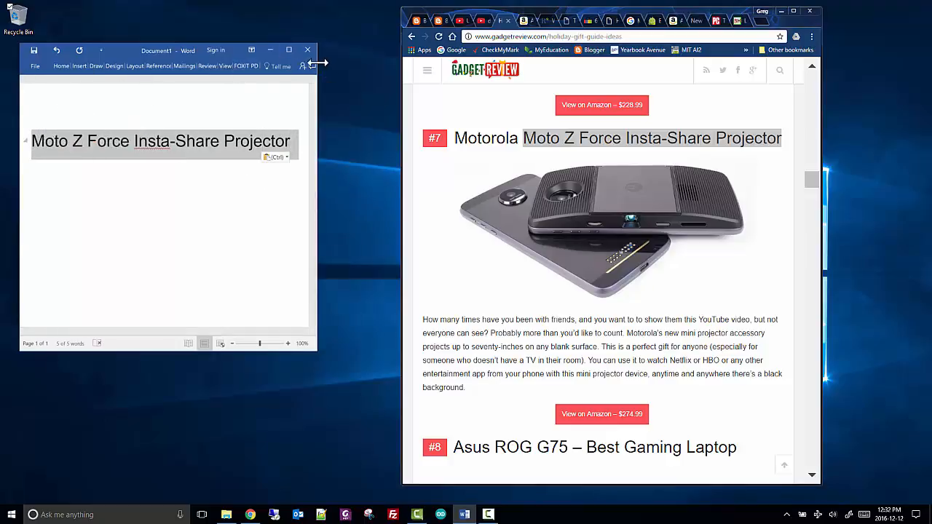
{"action": "left_click_drag", "start_coordinate": [317, 63], "coordinate": [637, 64]}
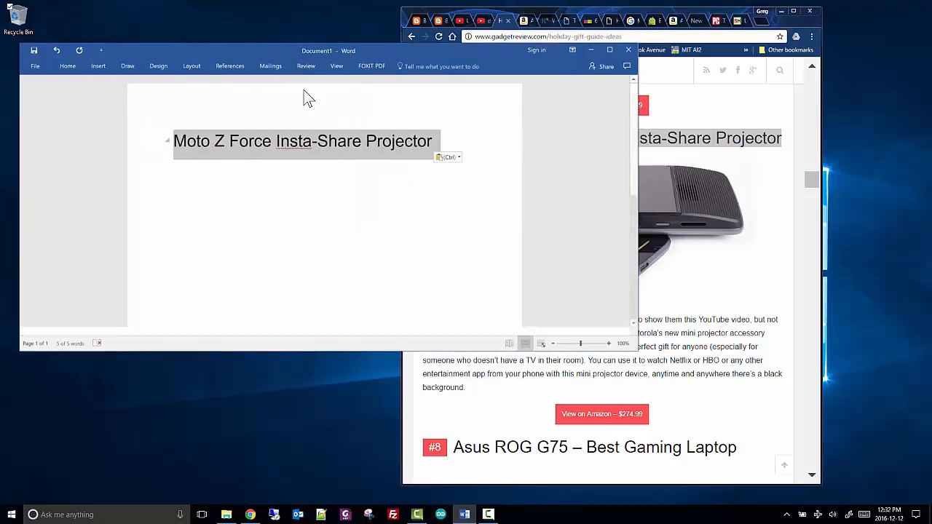
{"action": "left_click", "coordinate": [204, 195]}
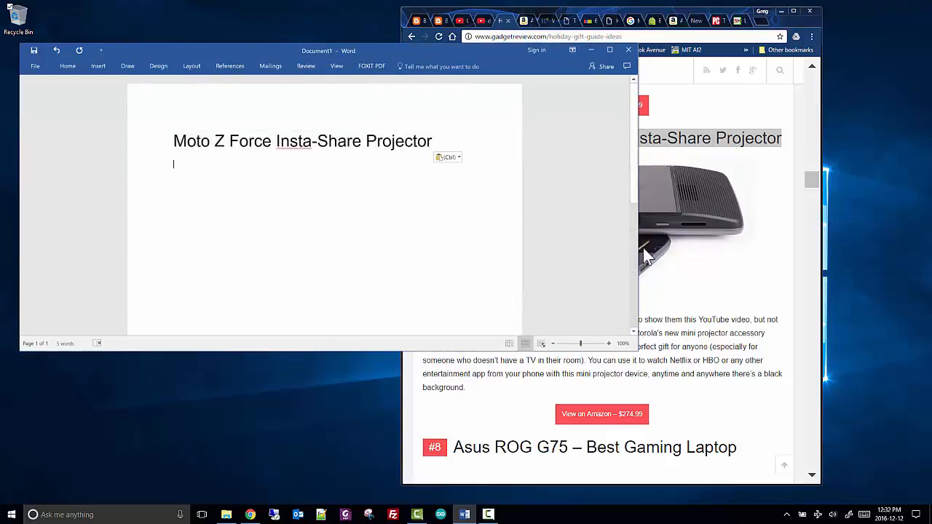
Switch to the Amazon page for the Moto Insta-Share Projector in Chrome and copy its web address.
{"action": "left_click", "coordinate": [707, 323]}
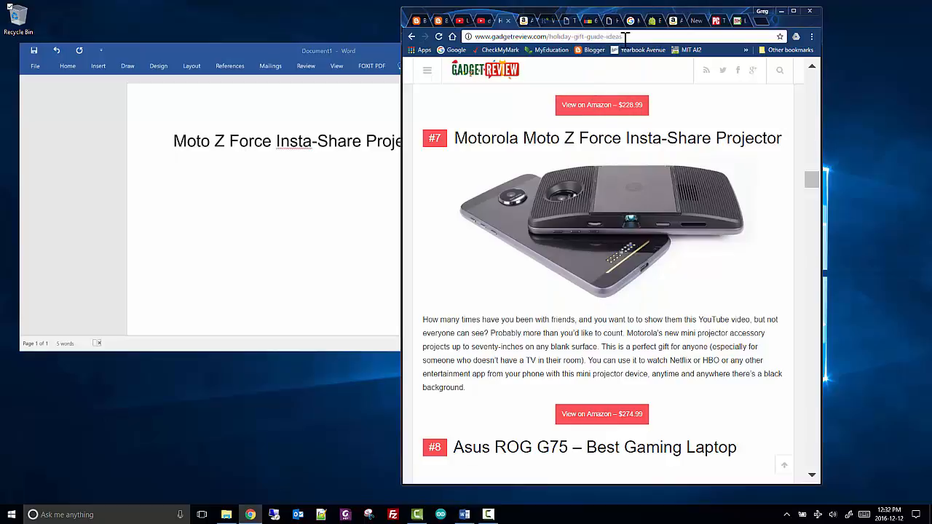
{"action": "left_click", "coordinate": [526, 22]}
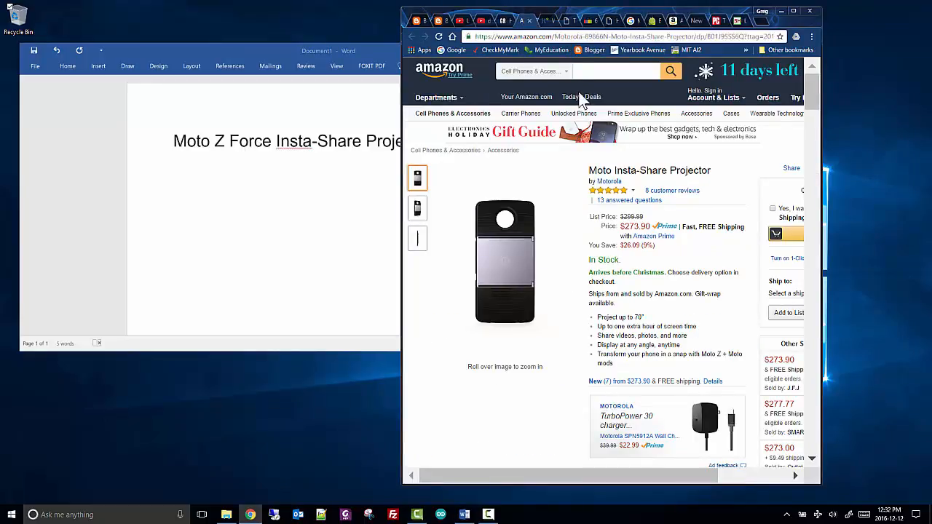
{"action": "left_click", "coordinate": [616, 36]}
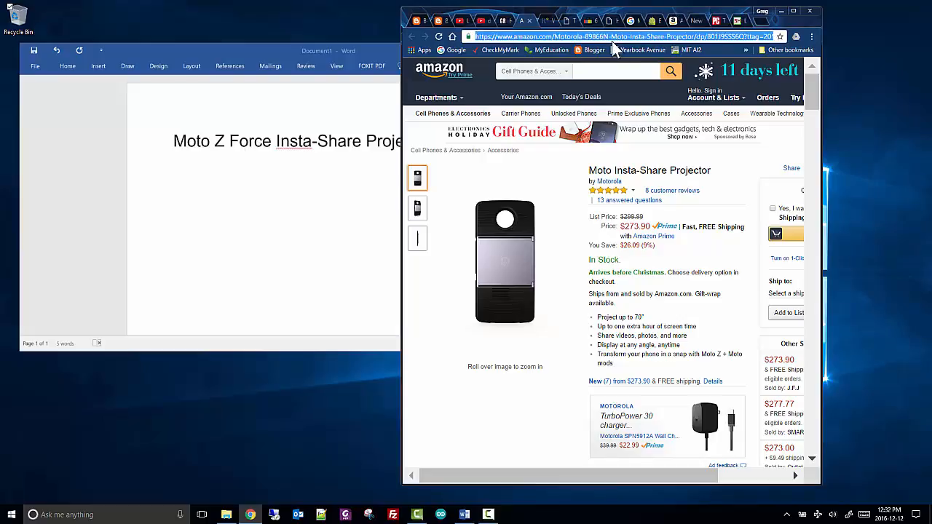
Start a new source of type Web site in Word's Source Manager and paste the Amazon page address as its URL.
{"action": "left_click", "coordinate": [181, 149]}
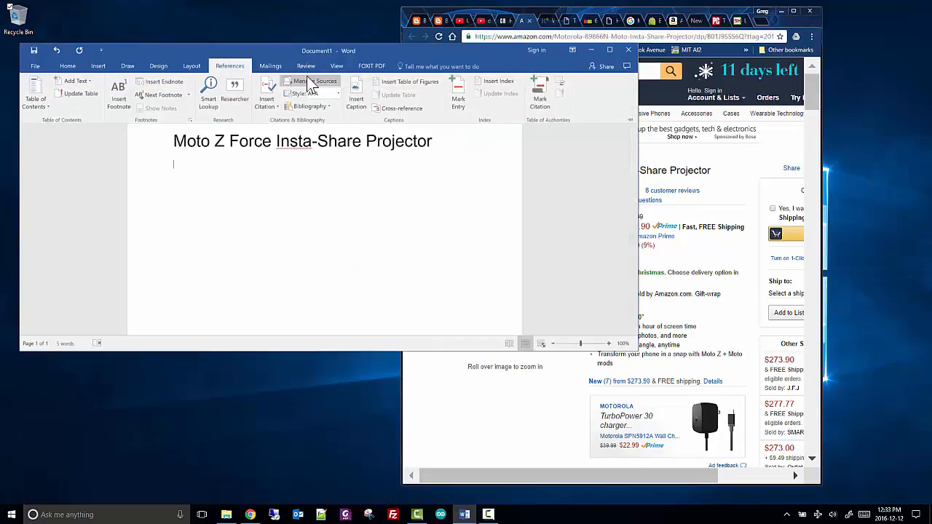
{"action": "left_click", "coordinate": [621, 161]}
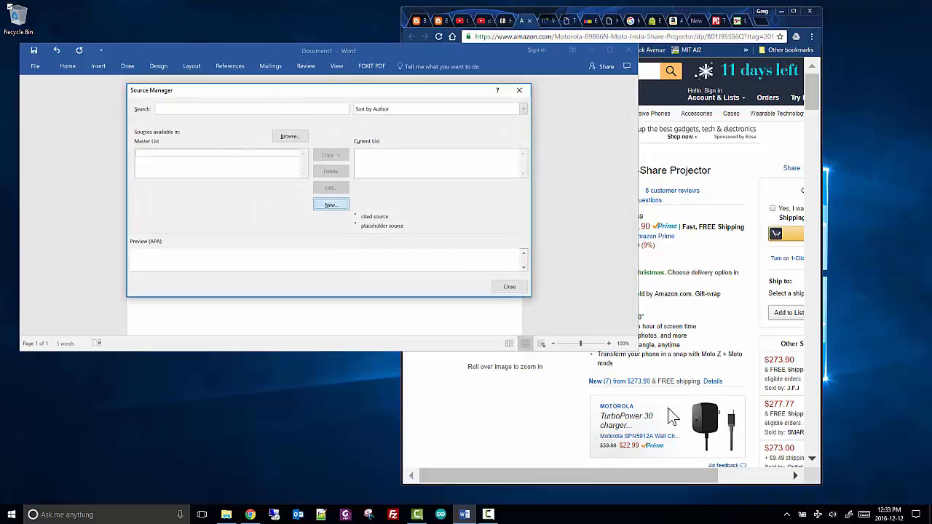
{"action": "left_click", "coordinate": [333, 206]}
{"action": "left_click", "coordinate": [342, 134]}
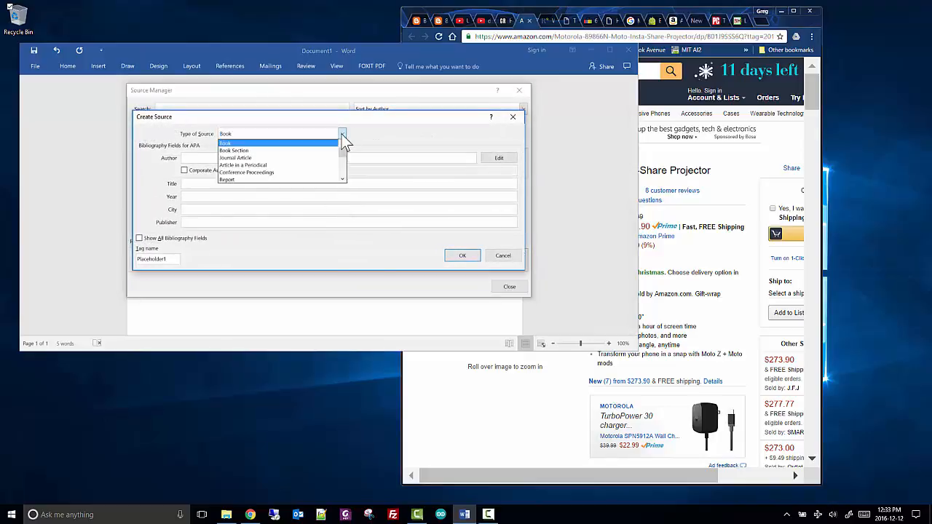
{"action": "scroll", "coordinate": [341, 178], "scroll_direction": "down", "scroll_amount": 2}
{"action": "left_click", "coordinate": [324, 180]}
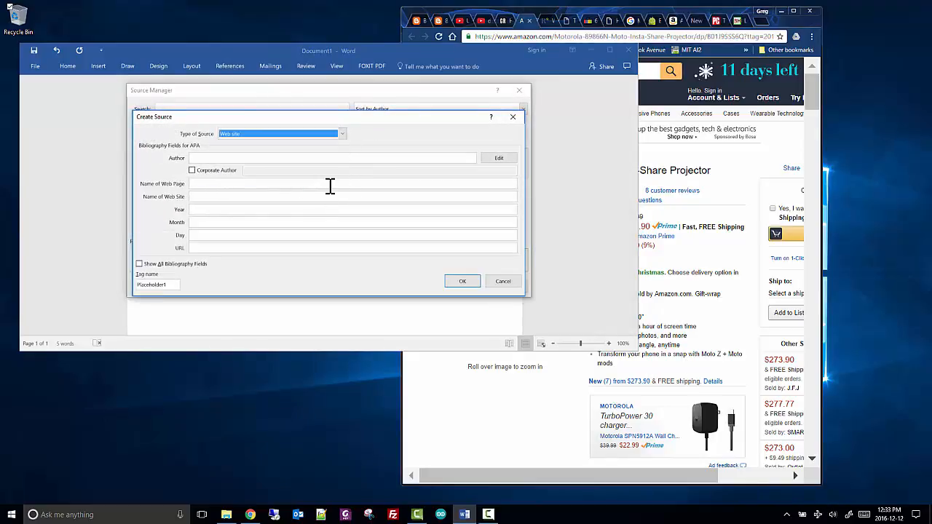
{"action": "left_click", "coordinate": [204, 248]}
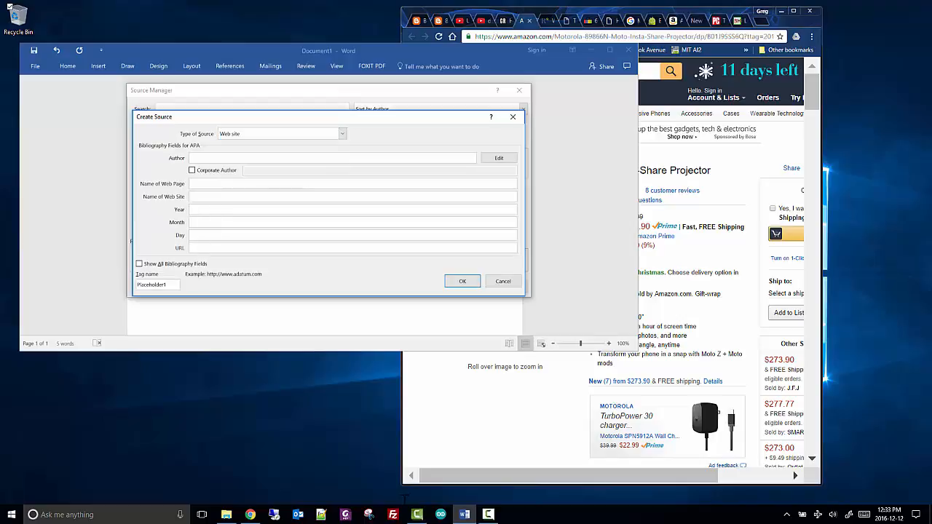
{"action": "key", "text": "ctrl+v"}
Check the Amazon page for source details and set the author to Motorola and the web site name to Amazon.com.
{"action": "left_click", "coordinate": [551, 422]}
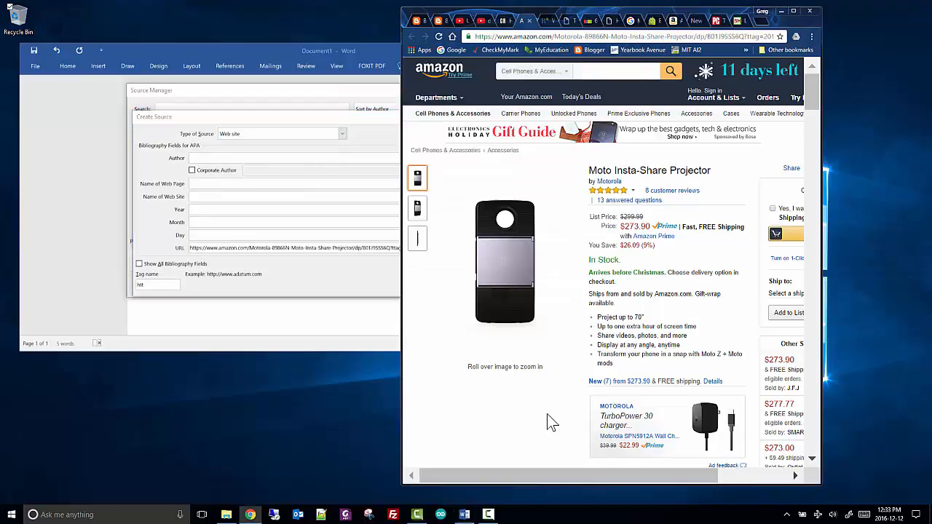
{"action": "mouse_move", "coordinate": [555, 270]}
{"action": "left_click", "coordinate": [202, 158]}
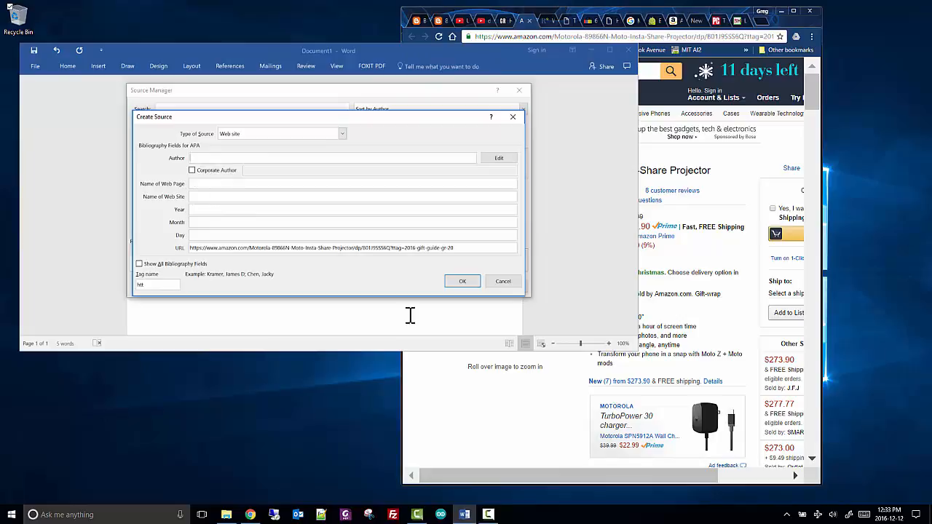
{"action": "type", "text": "Motorola"}
{"action": "left_click", "coordinate": [796, 31]}
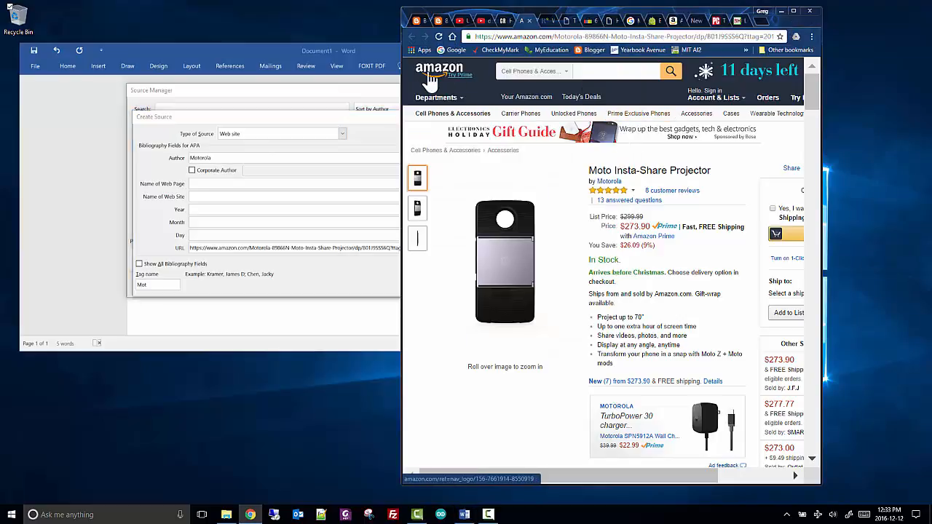
{"action": "left_click", "coordinate": [206, 196]}
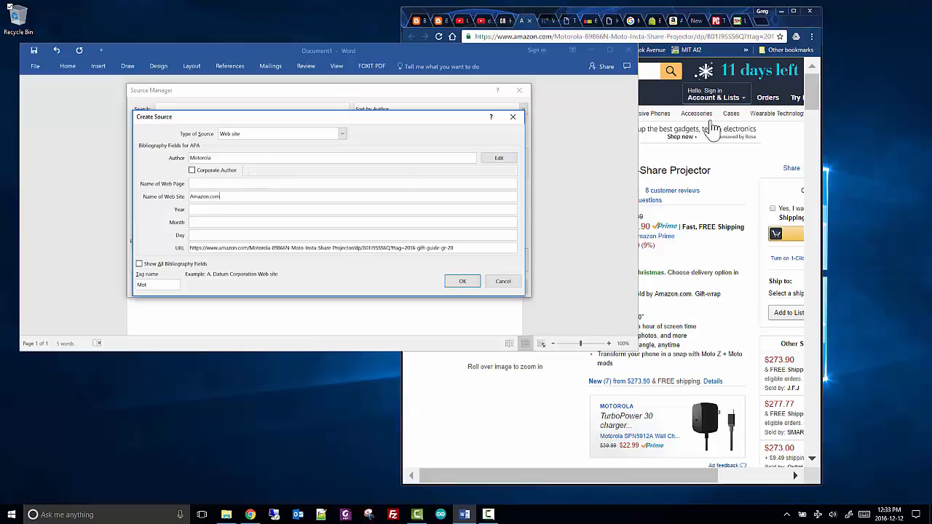
Copy the product title "Moto Insta-Share Projector" from the Amazon page into the source's Name of Web Page.
{"action": "left_click", "coordinate": [724, 163]}
{"action": "left_click_drag", "start_coordinate": [589, 181], "coordinate": [647, 187]}
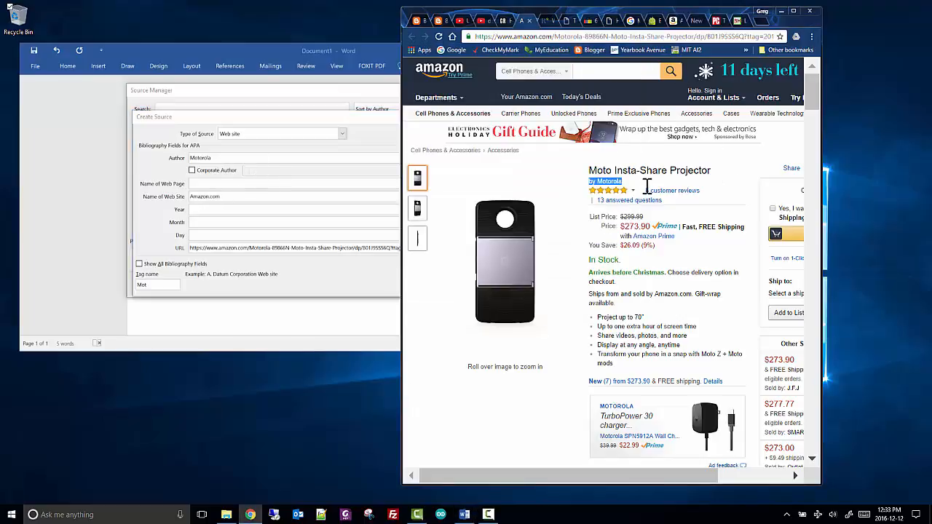
{"action": "triple_click", "coordinate": [591, 170]}
{"action": "key", "text": "ctrl+c"}
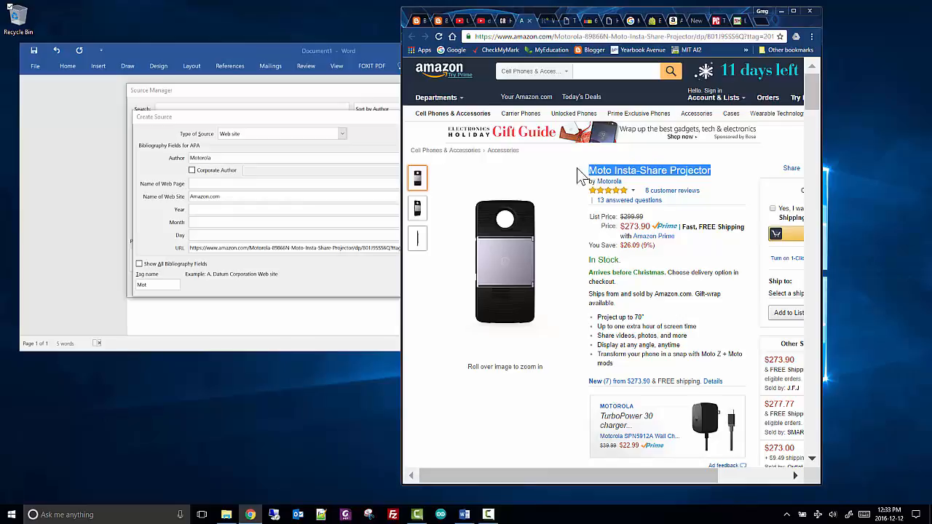
{"action": "left_click", "coordinate": [230, 183]}
{"action": "key", "text": "ctrl+v"}
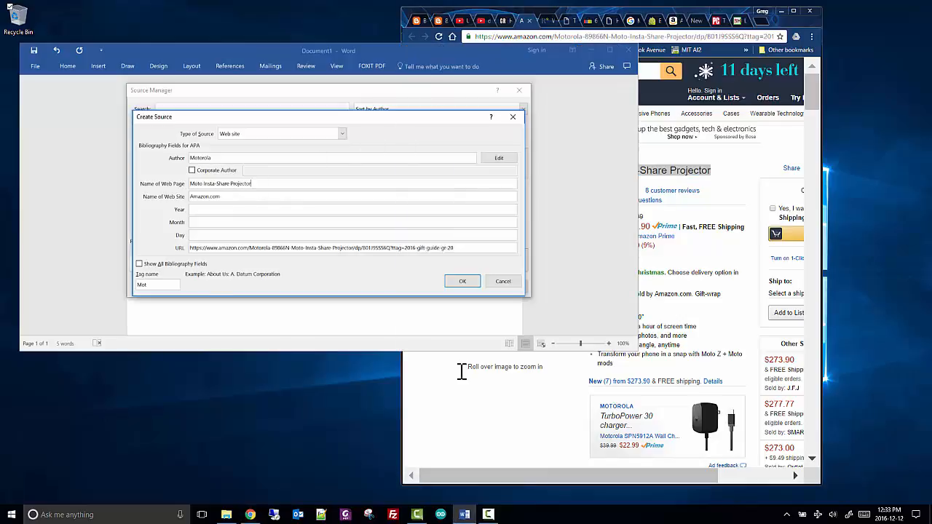
Check the Amazon page for a publication date and set the source's year to 2016, month to 12 and day to 12.
{"action": "left_click", "coordinate": [222, 211]}
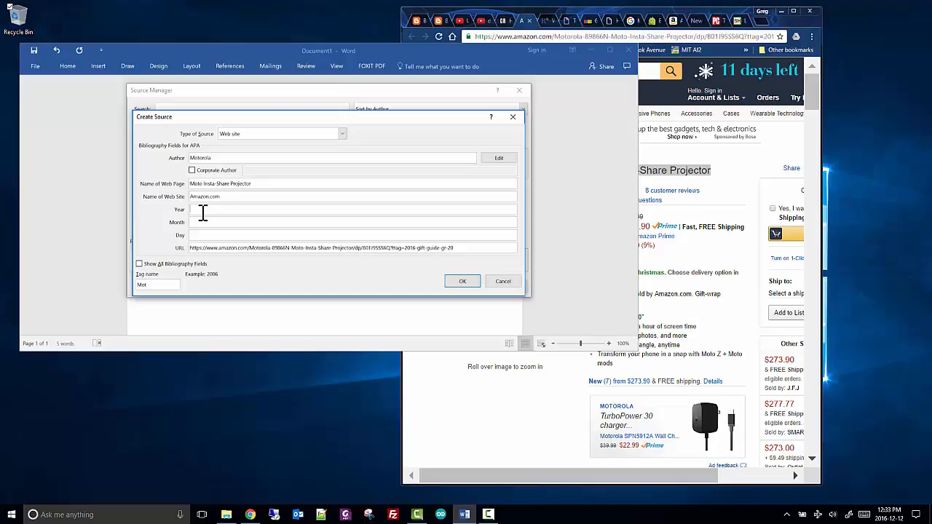
{"action": "left_click", "coordinate": [706, 271]}
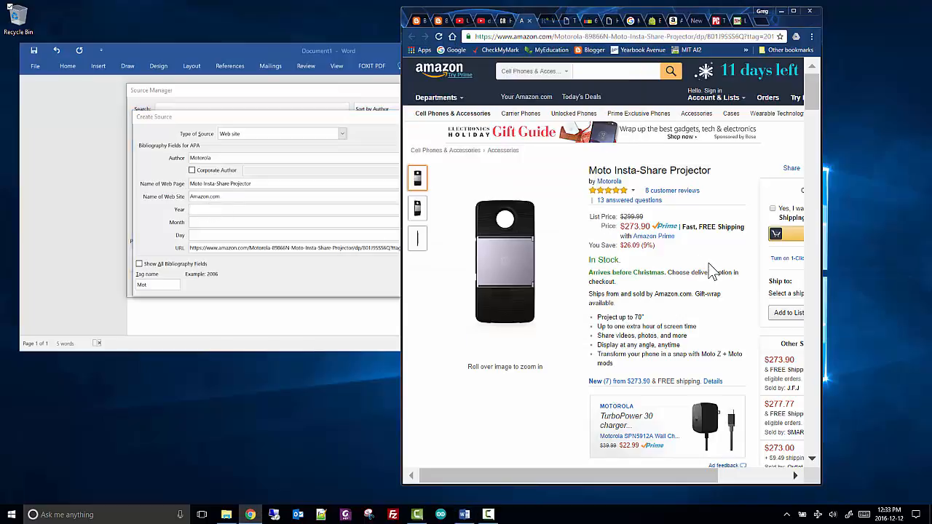
{"action": "scroll", "coordinate": [728, 285], "scroll_direction": "down", "scroll_amount": 1}
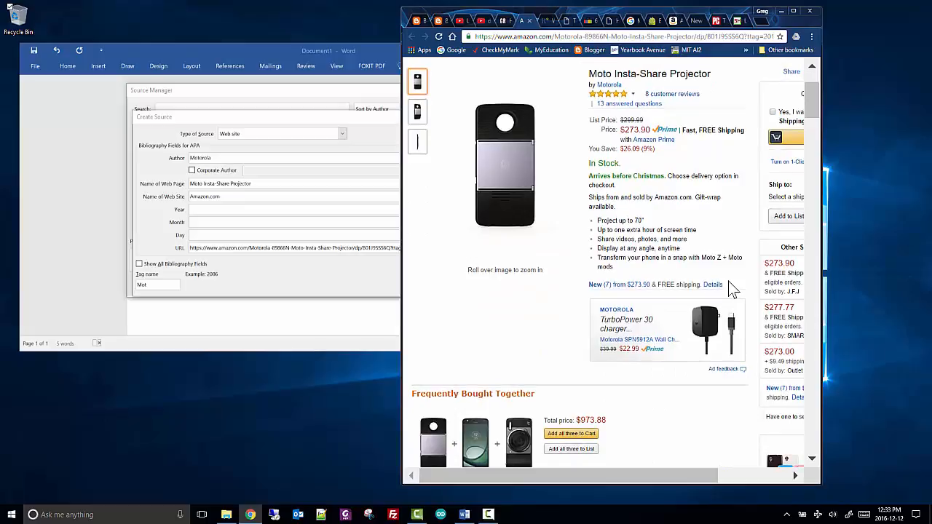
{"action": "scroll", "coordinate": [732, 290], "scroll_direction": "up", "scroll_amount": 1}
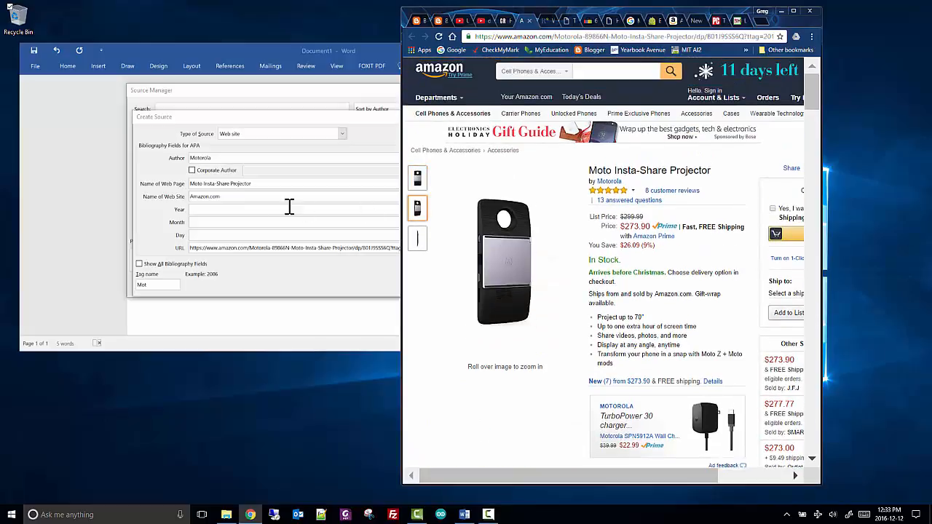
{"action": "left_click", "coordinate": [195, 211]}
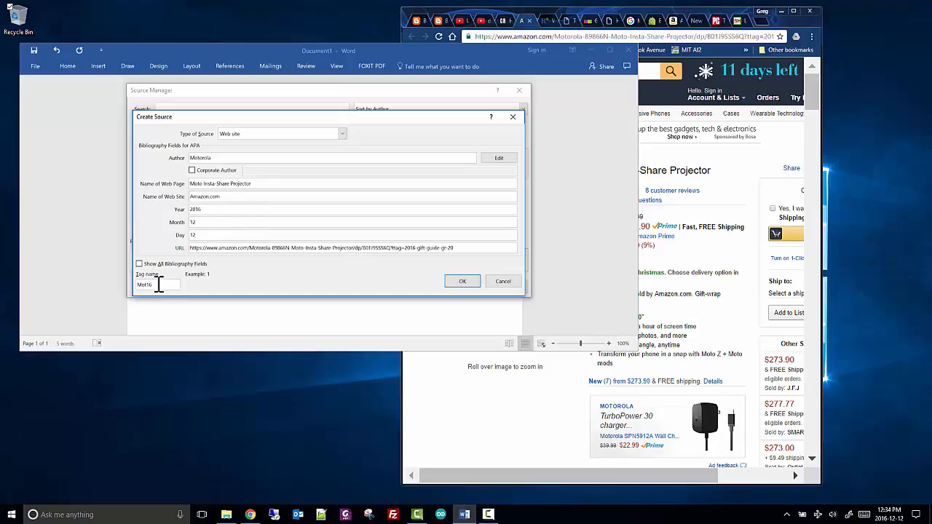
Save the Motorola web site source with its tag name Mot16, select it in the current list and close the Source Manager.
{"action": "left_click_drag", "start_coordinate": [158, 284], "coordinate": [136, 284]}
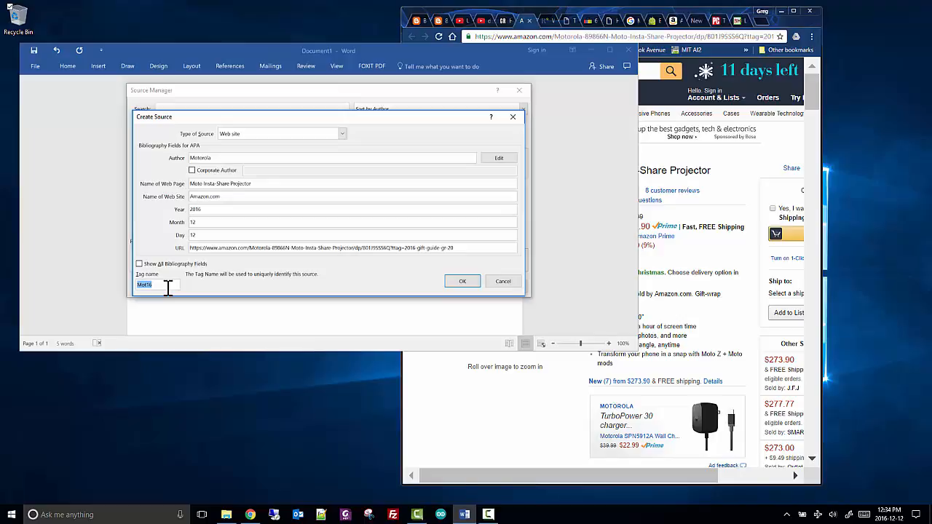
{"action": "left_click", "coordinate": [462, 282]}
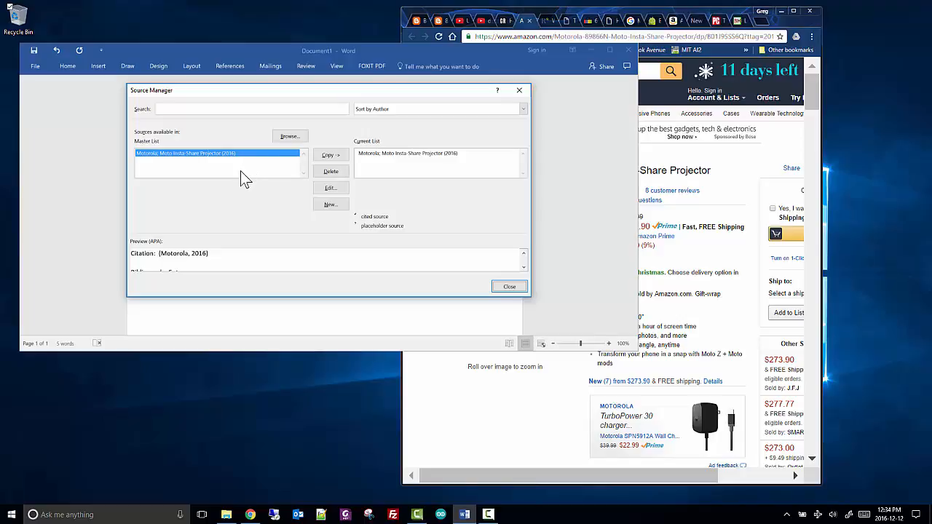
{"action": "left_click", "coordinate": [424, 155]}
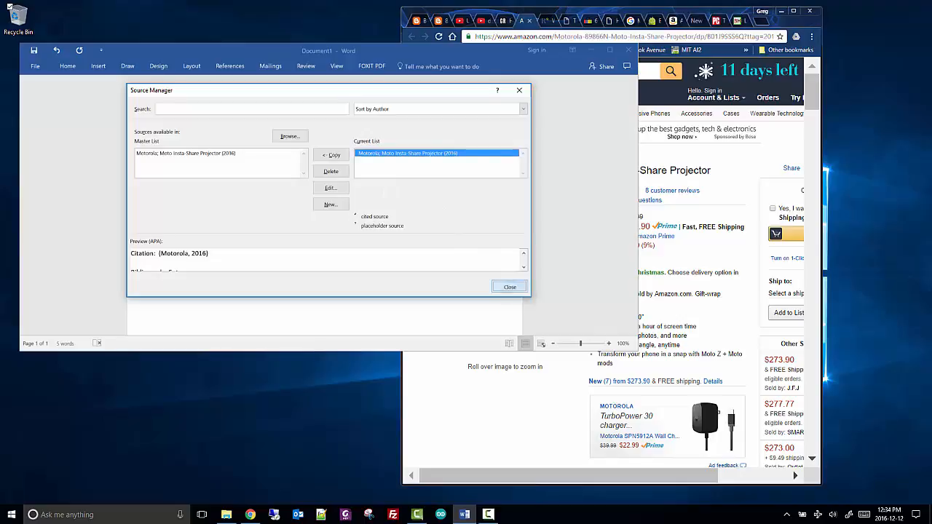
{"action": "left_click", "coordinate": [509, 286]}
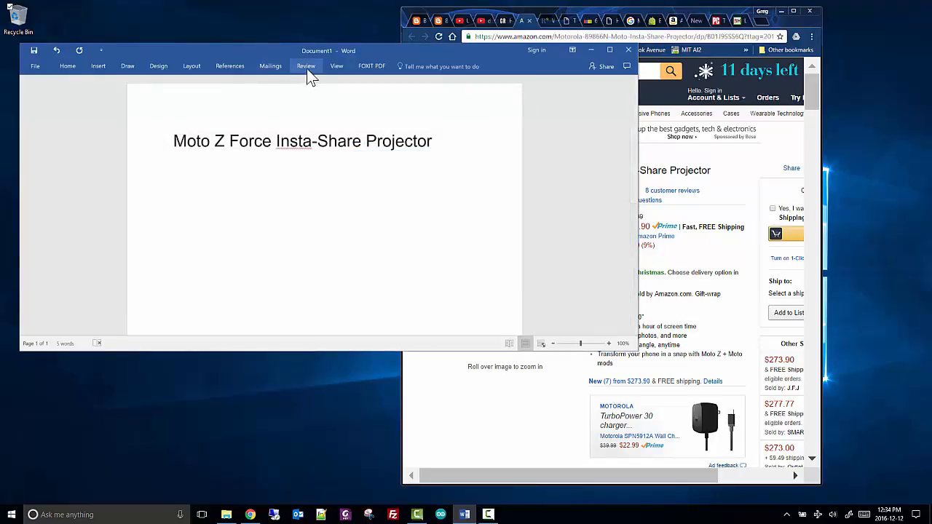
Examine the built-in bibliography formats and the sources available for inserting a citation.
{"action": "left_click", "coordinate": [229, 66]}
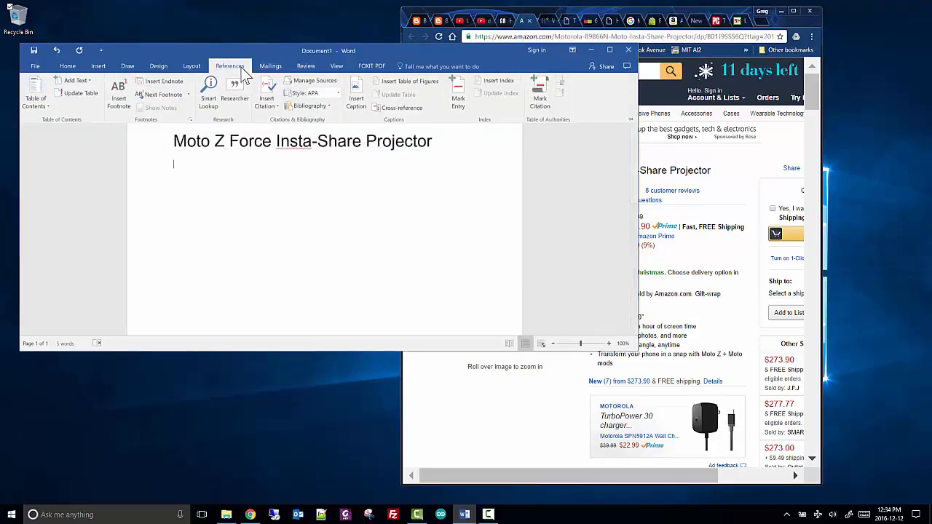
{"action": "left_click", "coordinate": [320, 106]}
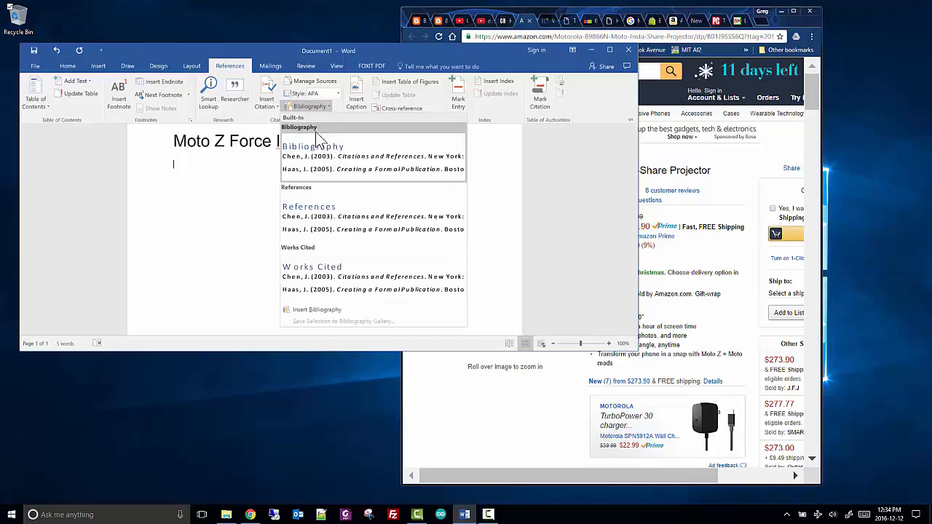
{"action": "left_click", "coordinate": [274, 107]}
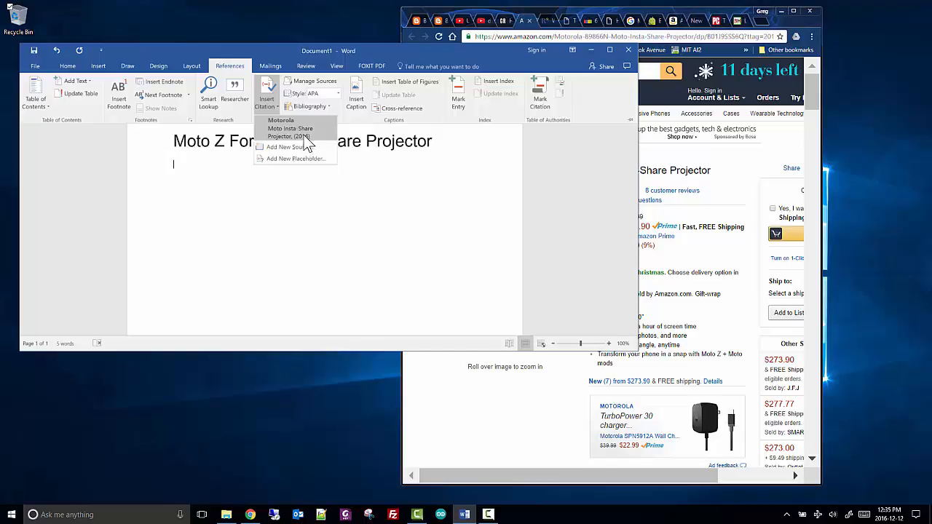
{"action": "left_click", "coordinate": [262, 202]}
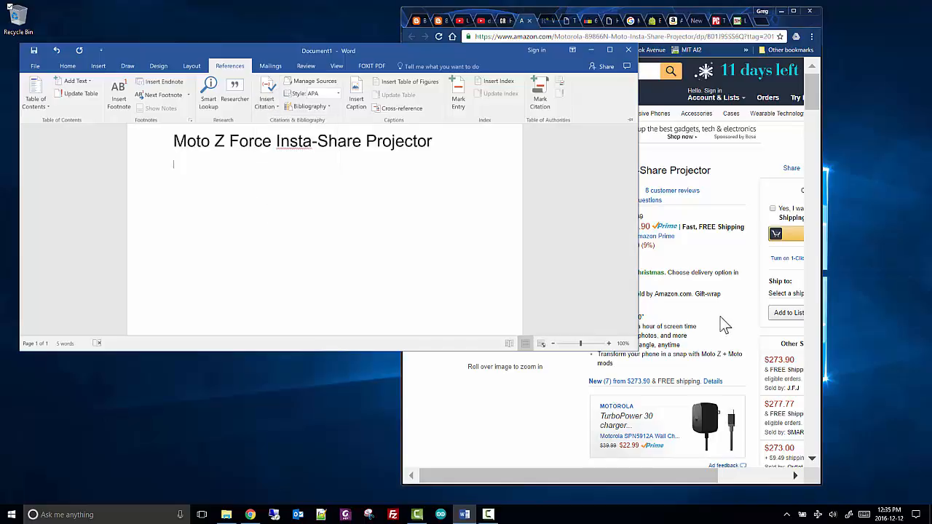
Switch to the Amazon page in Chrome and copy the projector's bulleted feature list.
{"action": "left_click", "coordinate": [684, 328]}
{"action": "mouse_move", "coordinate": [484, 271]}
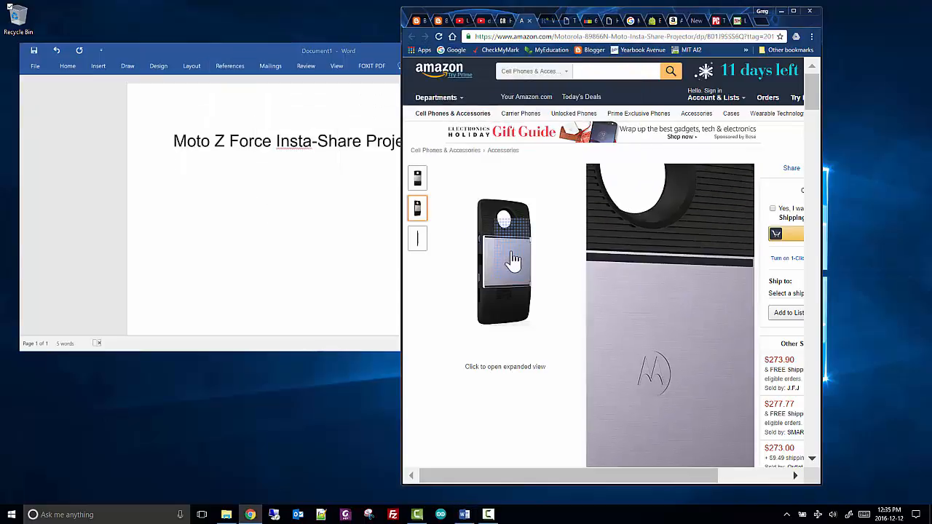
{"action": "right_click", "coordinate": [512, 267]}
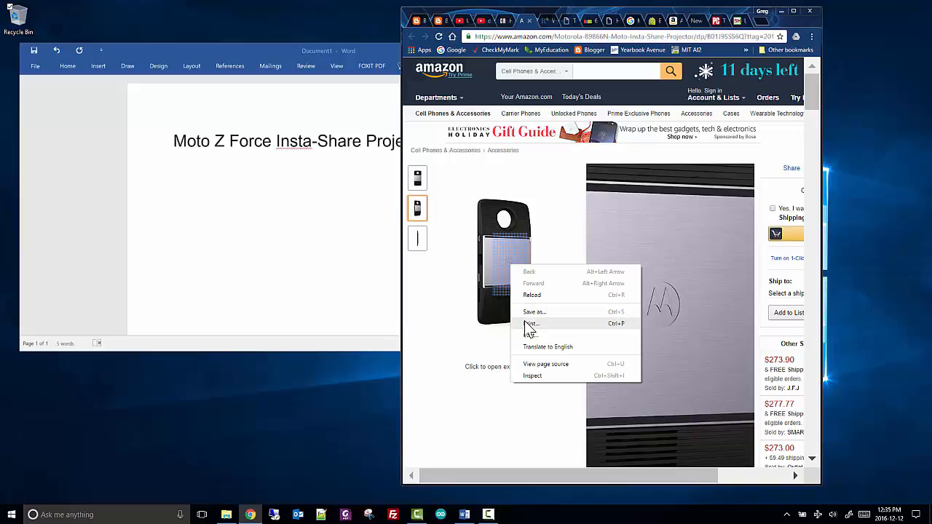
{"action": "left_click", "coordinate": [670, 254]}
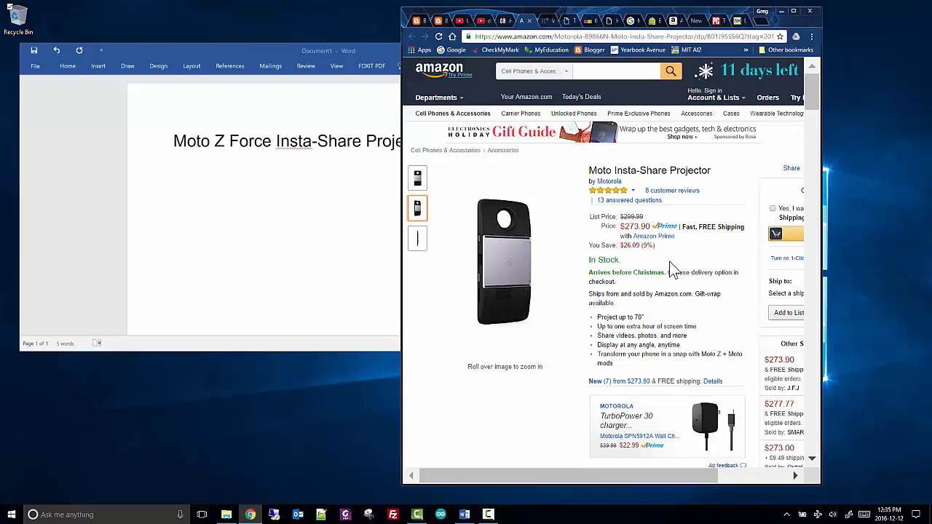
{"action": "scroll", "coordinate": [668, 268], "scroll_direction": "down", "scroll_amount": 2}
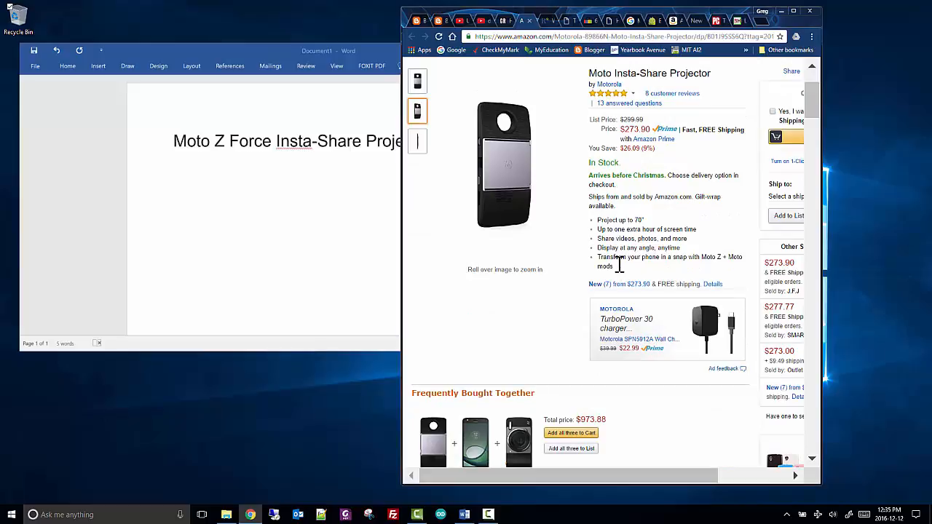
{"action": "left_click_drag", "start_coordinate": [619, 266], "coordinate": [596, 216]}
{"action": "key", "text": "ctrl+c"}
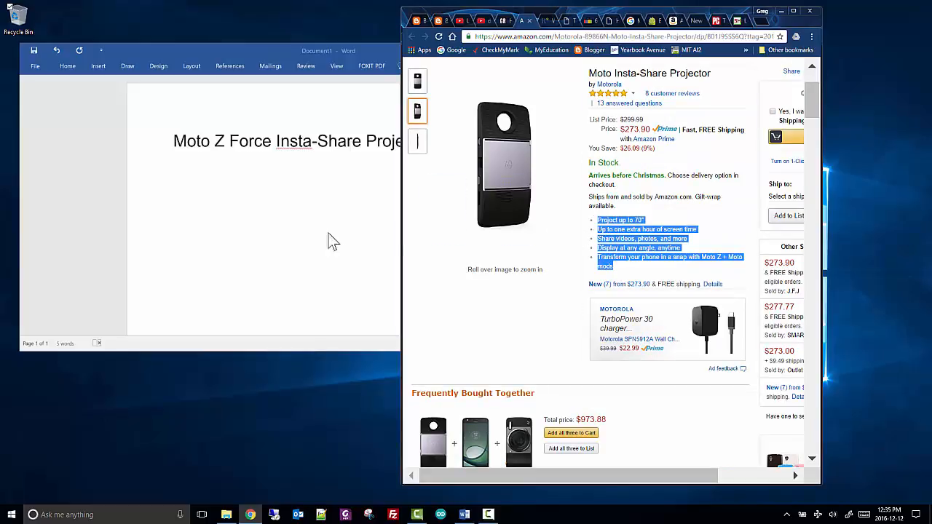
Add the line "Features of the Moto Z:" below the title in the Word document and paste the copied feature list under it.
{"action": "left_click", "coordinate": [250, 209]}
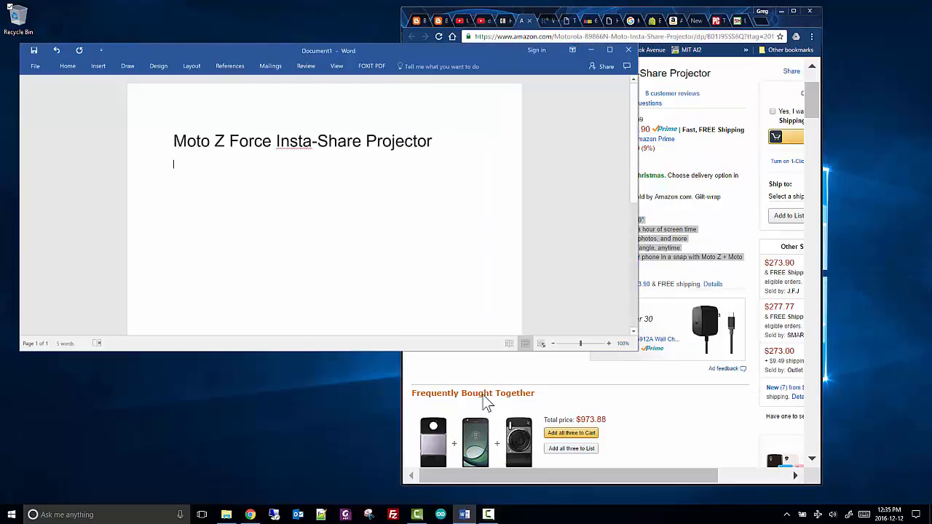
{"action": "type", "text": "Features of"}
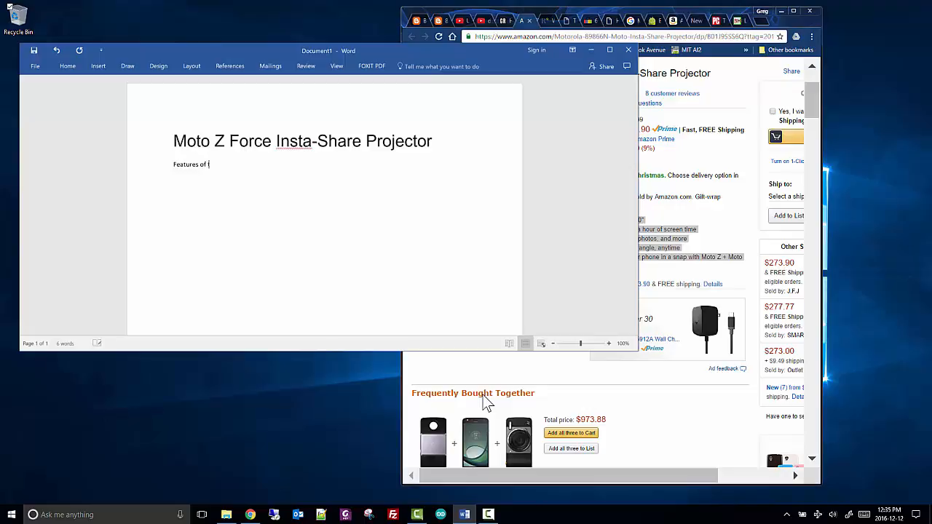
{"action": "type", "text": " the Moto Z:"}
{"action": "key", "text": "ctrl+v"}
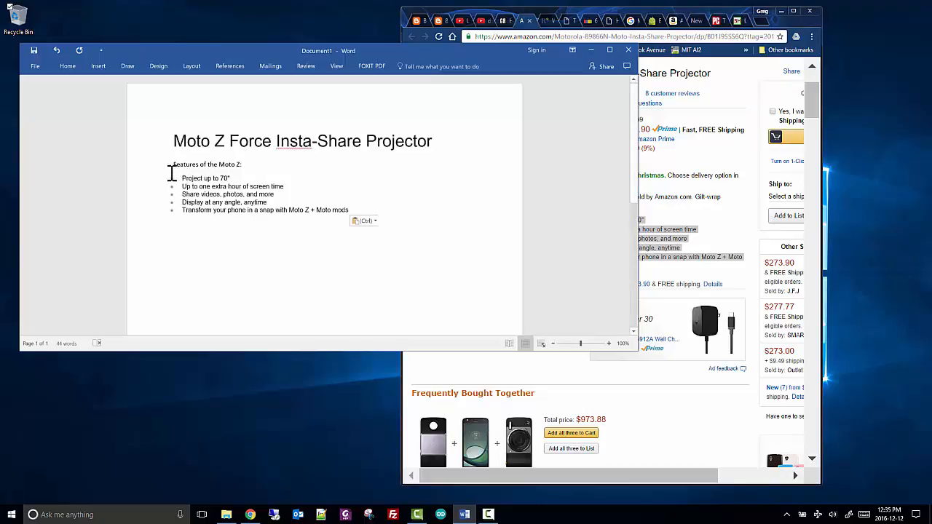
Enclose the pasted feature list in quotation marks, from before "Project up to 70" to after "Moto mods".
{"action": "left_click", "coordinate": [172, 167]}
{"action": "type", "text": "\""}
{"action": "key", "text": "BackSpace"}
{"action": "key", "text": "Down"}
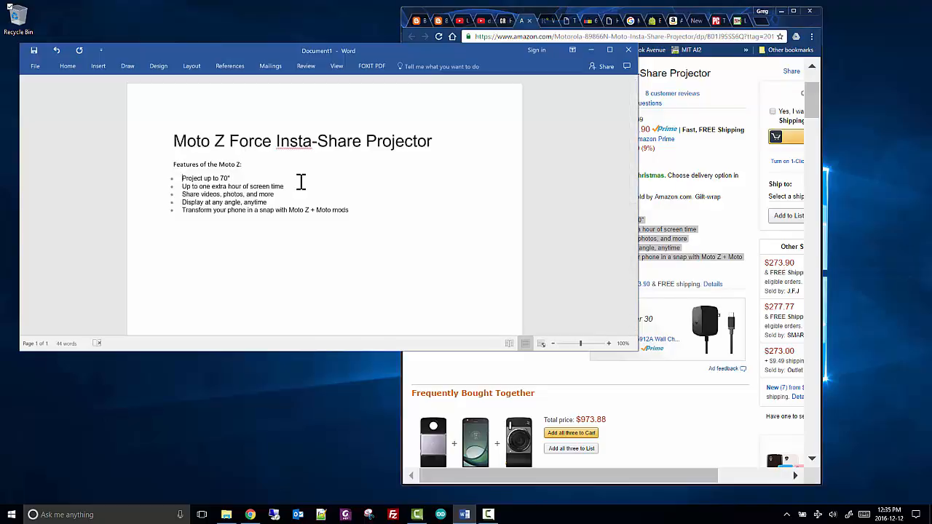
{"action": "type", "text": "\""}
{"action": "left_click", "coordinate": [353, 210]}
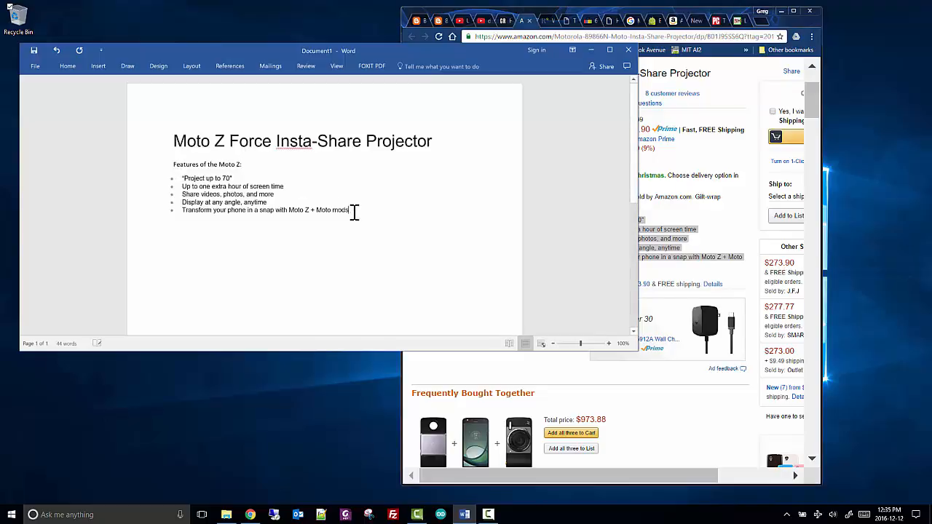
{"action": "type", "text": "\""}
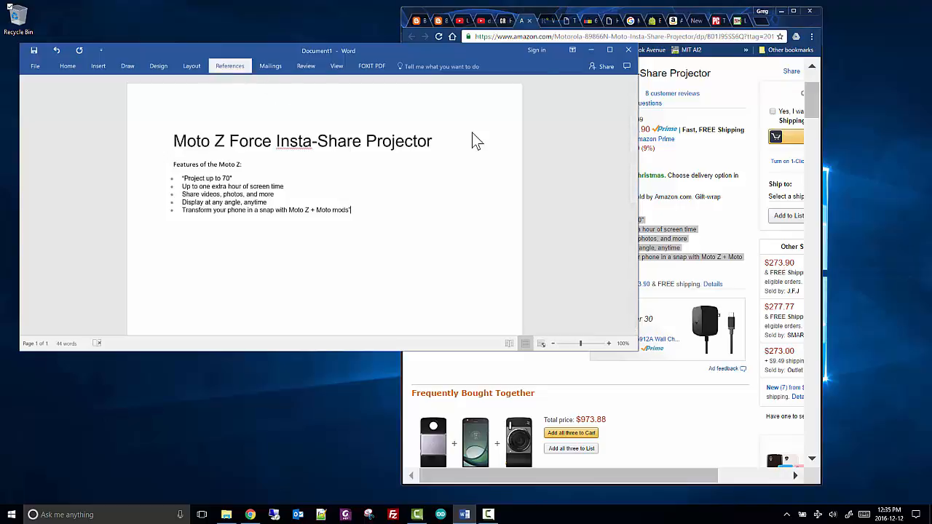
Insert the Motorola Moto Insta-Share Projector (2016) citation after the quoted feature list and start a new line below it.
{"action": "left_click", "coordinate": [232, 67]}
{"action": "left_click", "coordinate": [268, 98]}
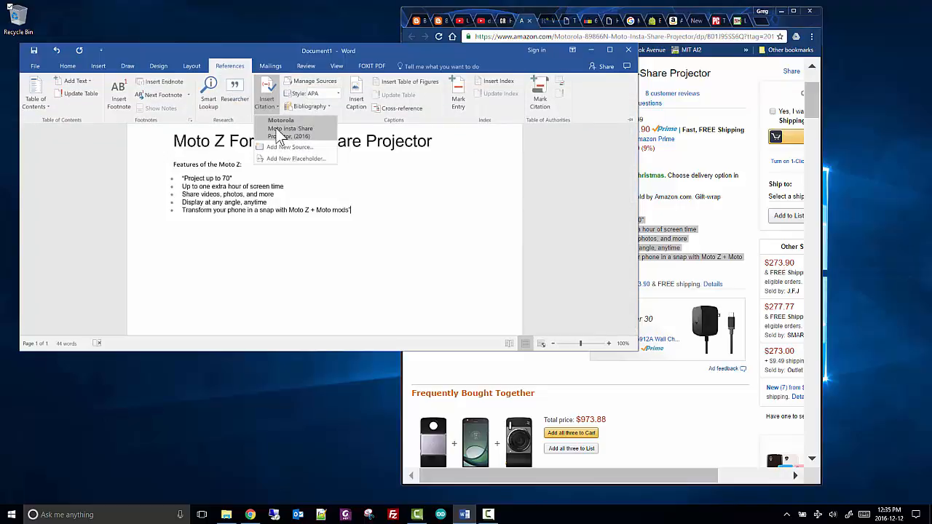
{"action": "left_click", "coordinate": [280, 131]}
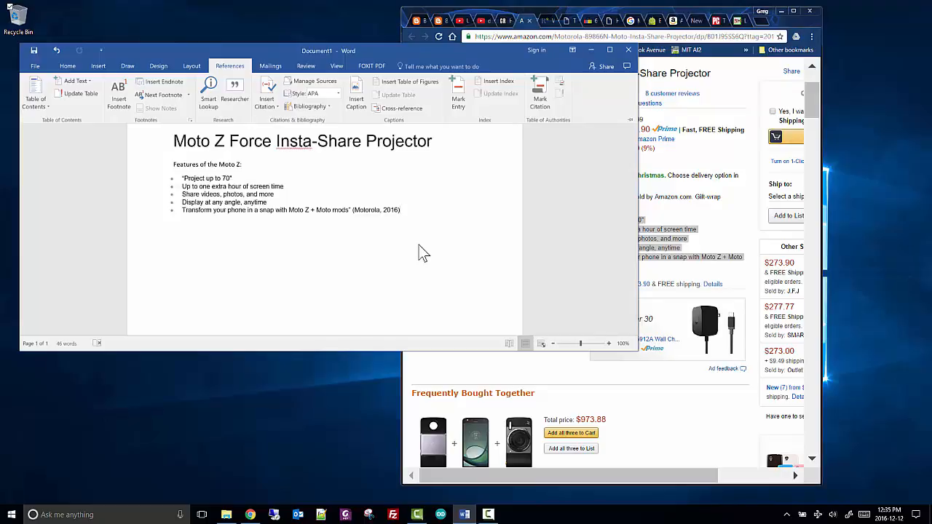
{"action": "left_click", "coordinate": [470, 229]}
{"action": "key", "text": "Return"}
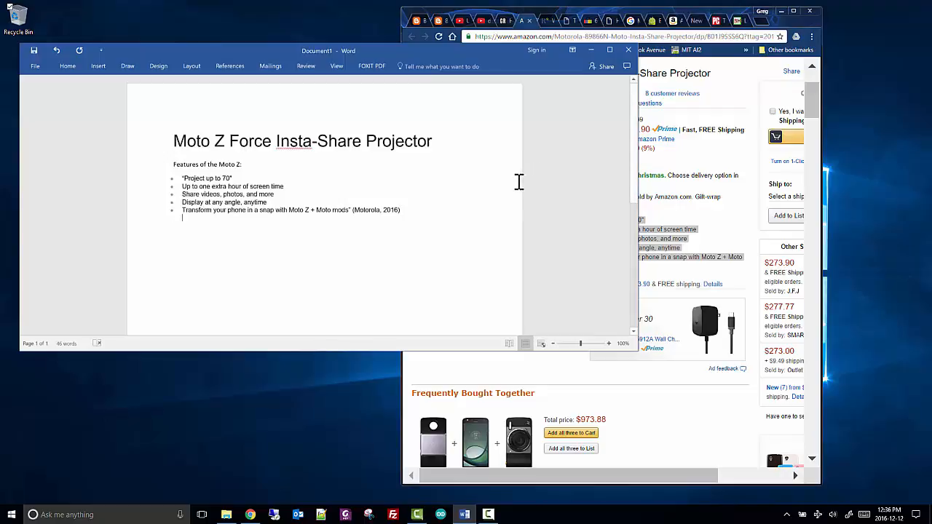
Switch to the Reference page "Who invented the projector?" in Chrome and copy its quick answer paragraph.
{"action": "left_click", "coordinate": [642, 377]}
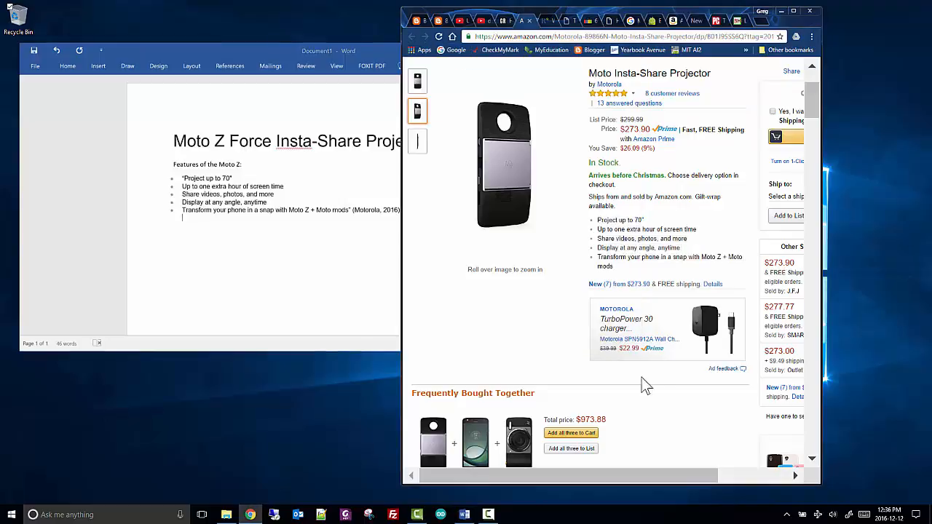
{"action": "left_click", "coordinate": [546, 18]}
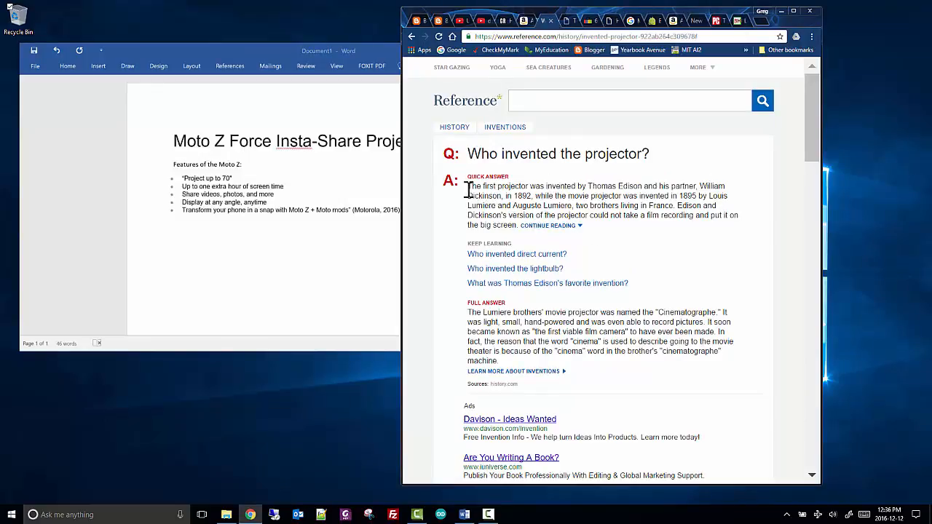
{"action": "left_click_drag", "start_coordinate": [467, 188], "coordinate": [519, 227]}
{"action": "key", "text": "ctrl+c"}
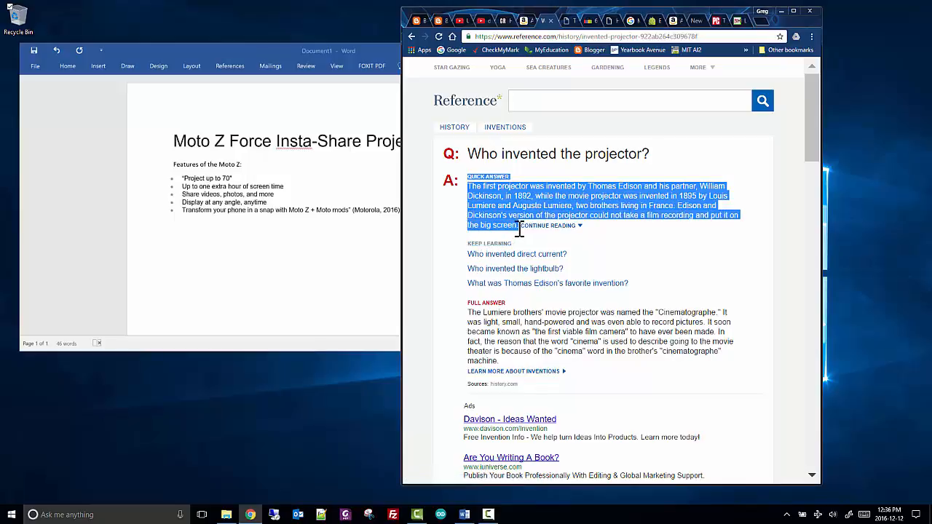
Add a "History" line below the features in Word, paste the copied paragraph and remove its "QUICK ANSWER" label.
{"action": "left_click", "coordinate": [229, 265]}
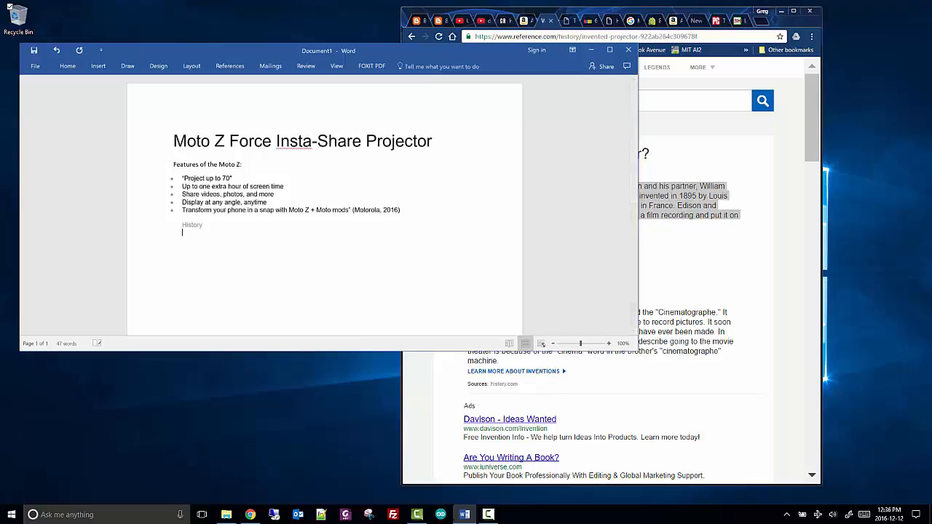
{"action": "key", "text": "ctrl+v"}
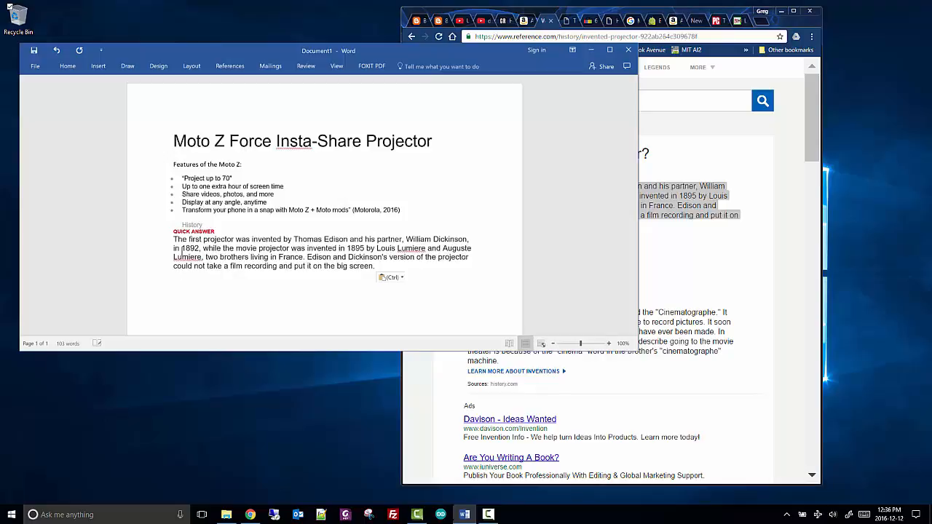
{"action": "key", "text": "shift+ctrl+Left"}
{"action": "key", "text": "shift+ctrl+Left"}
{"action": "key", "text": "Delete"}
{"action": "key", "text": "Delete"}
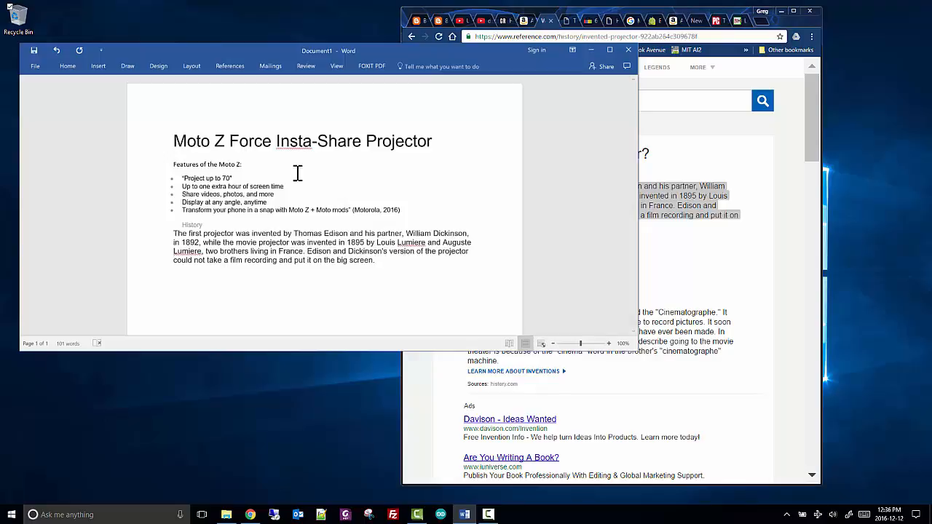
Copy the Reference page's address and use it as the URL of a new Web site source in Word's Source Manager.
{"action": "left_click", "coordinate": [705, 37]}
{"action": "key", "text": "ctrl+c"}
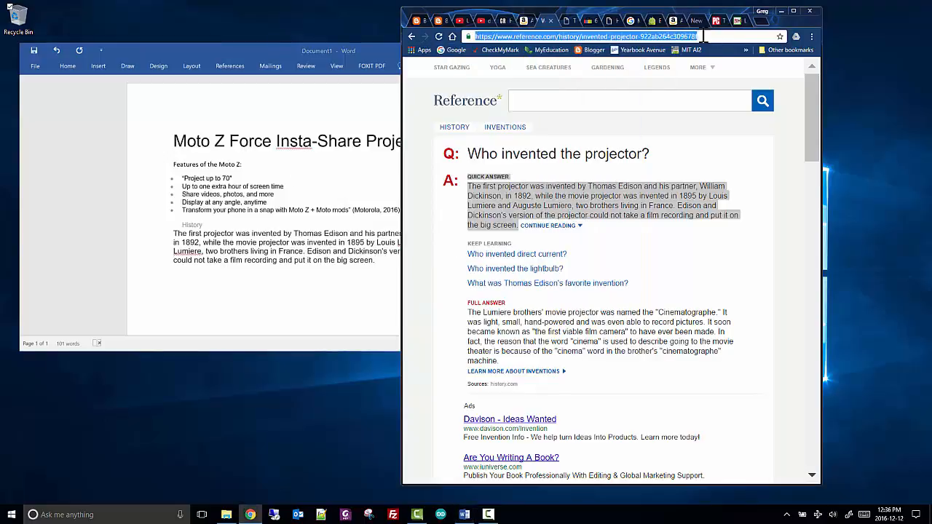
{"action": "left_click", "coordinate": [251, 48]}
{"action": "left_click", "coordinate": [231, 66]}
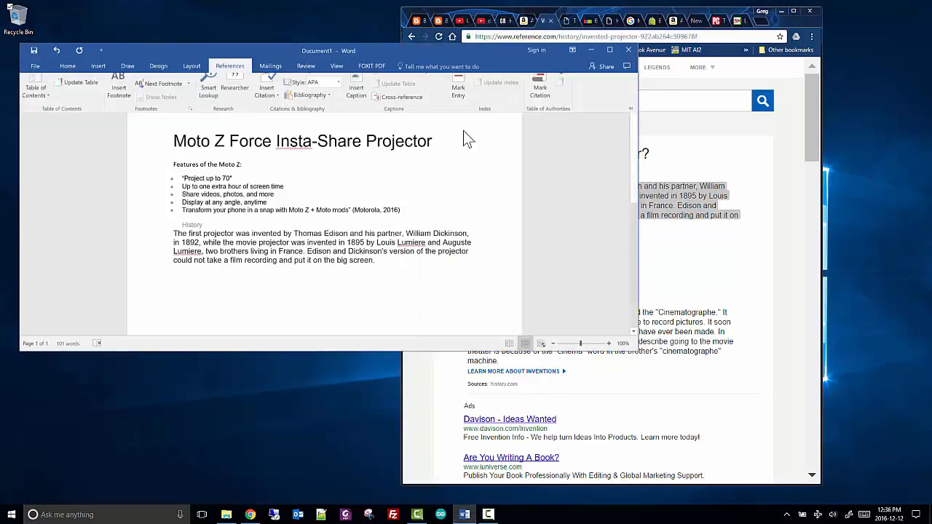
{"action": "left_click", "coordinate": [315, 84]}
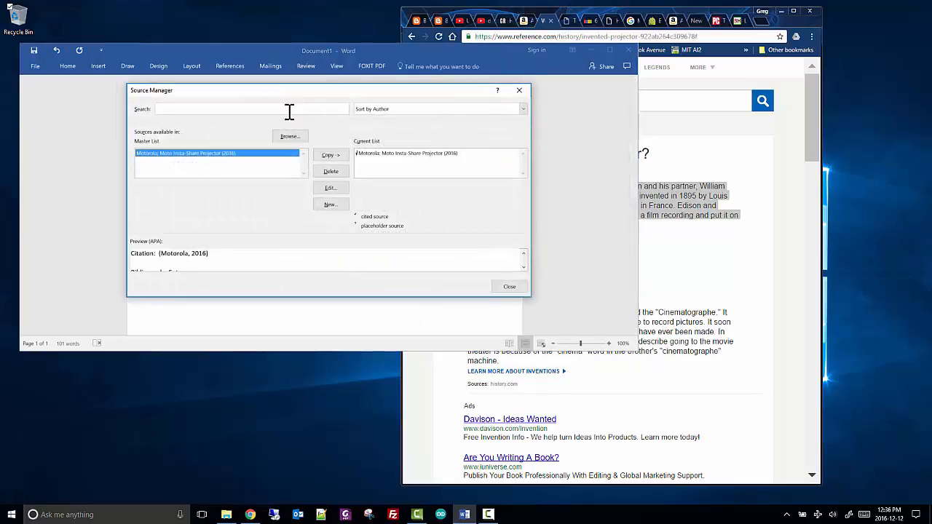
{"action": "left_click", "coordinate": [329, 205]}
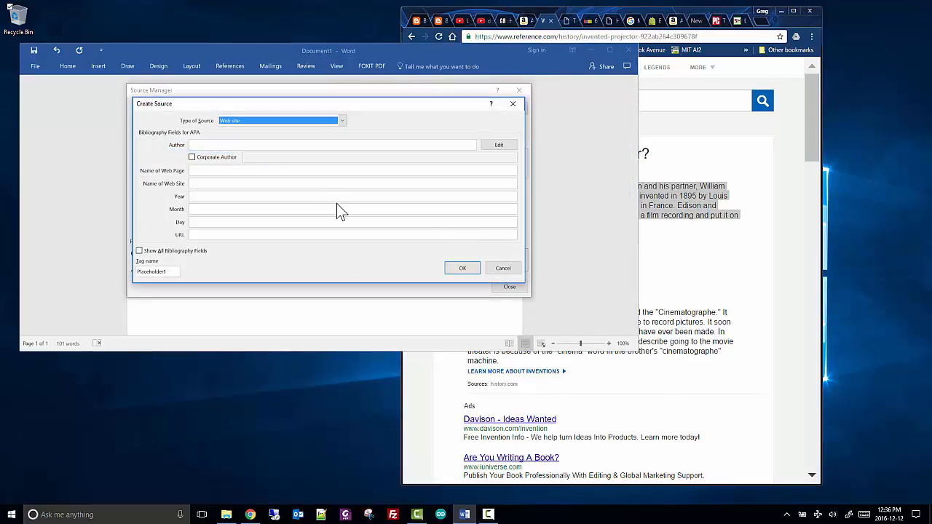
{"action": "left_click", "coordinate": [209, 234]}
{"action": "key", "text": "ctrl+v"}
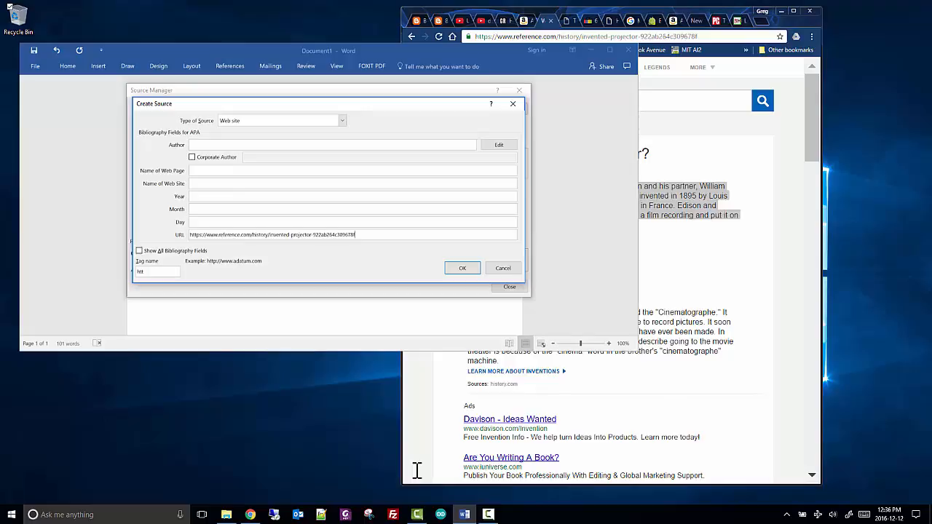
Check the site's address in Chrome and enter reference.com as the new source's website name.
{"action": "left_click", "coordinate": [723, 254]}
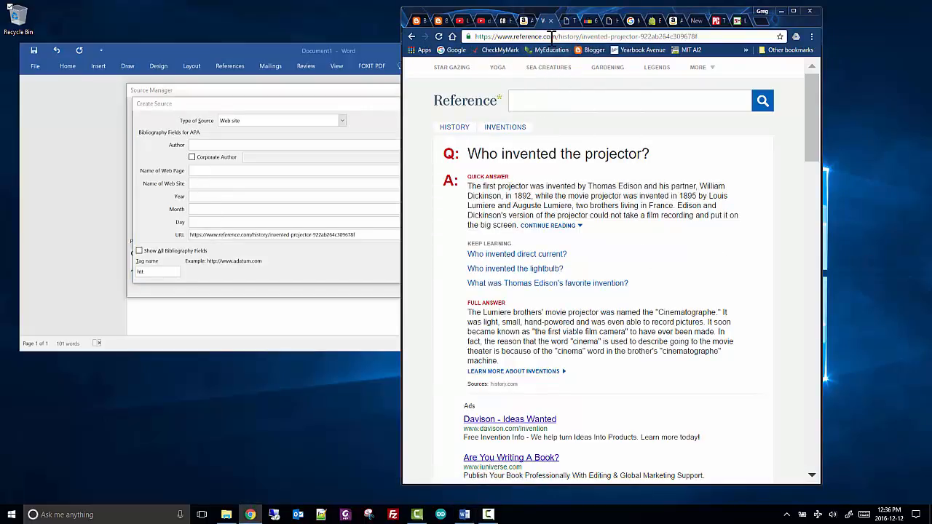
{"action": "left_click", "coordinate": [198, 185]}
{"action": "type", "text": "reference.com"}
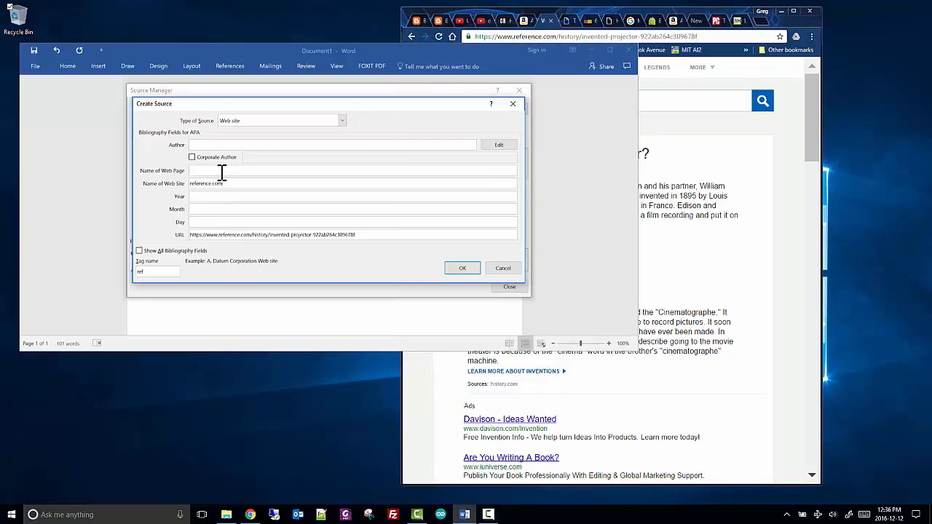
Copy the heading "Who invented the projector" from the Reference page and paste it as the source's web page name.
{"action": "left_click", "coordinate": [690, 191]}
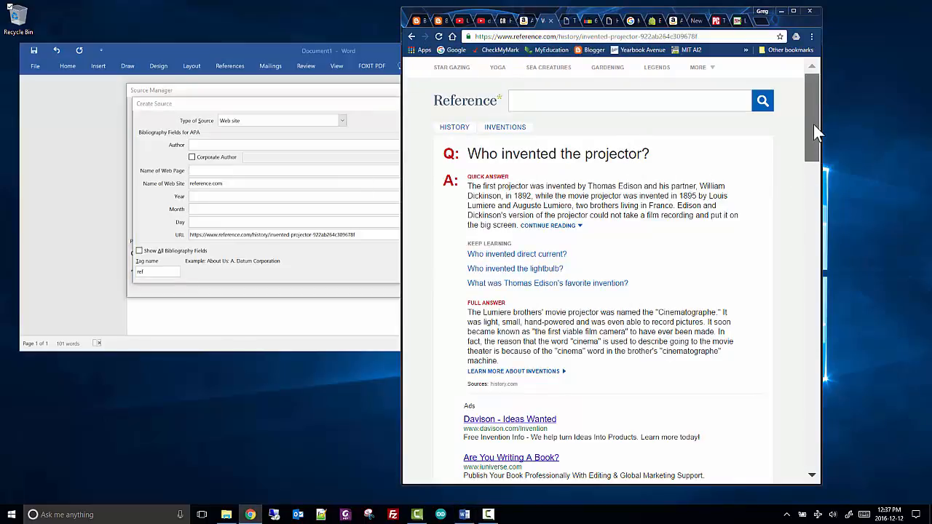
{"action": "left_click_drag", "start_coordinate": [810, 153], "coordinate": [809, 115]}
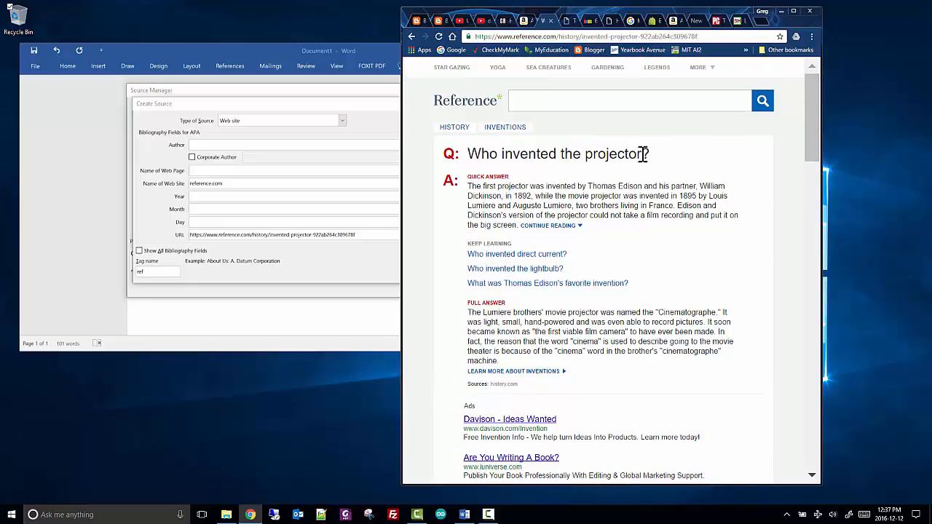
{"action": "left_click_drag", "start_coordinate": [644, 154], "coordinate": [472, 157]}
{"action": "key", "text": "ctrl+c"}
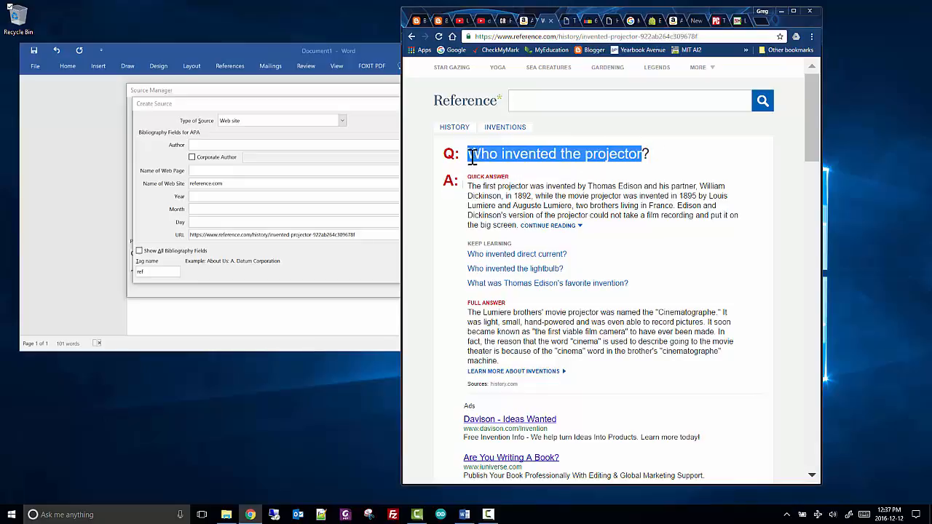
{"action": "left_click", "coordinate": [202, 172]}
{"action": "key", "text": "ctrl+v"}
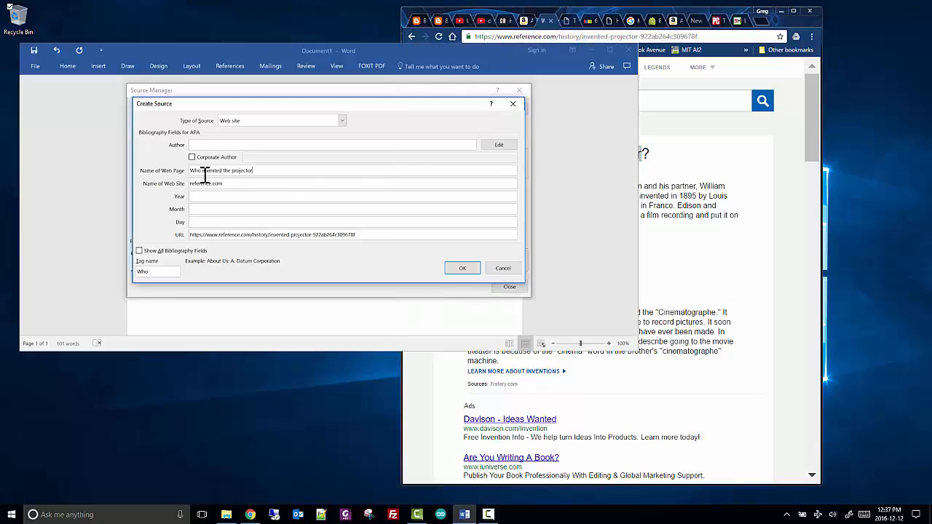
Set the source's date to year 2016, month 12, day 12.
{"action": "key", "text": "Tab"}
{"action": "type", "text": "2016"}
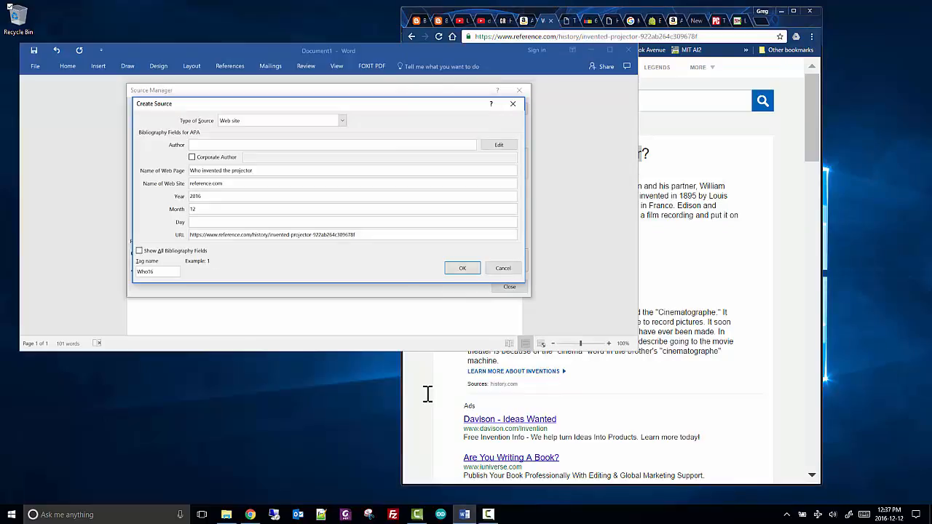
{"action": "type", "text": "12"}
Check the Reference site in Chrome for an author to credit in the source.
{"action": "left_click", "coordinate": [705, 265]}
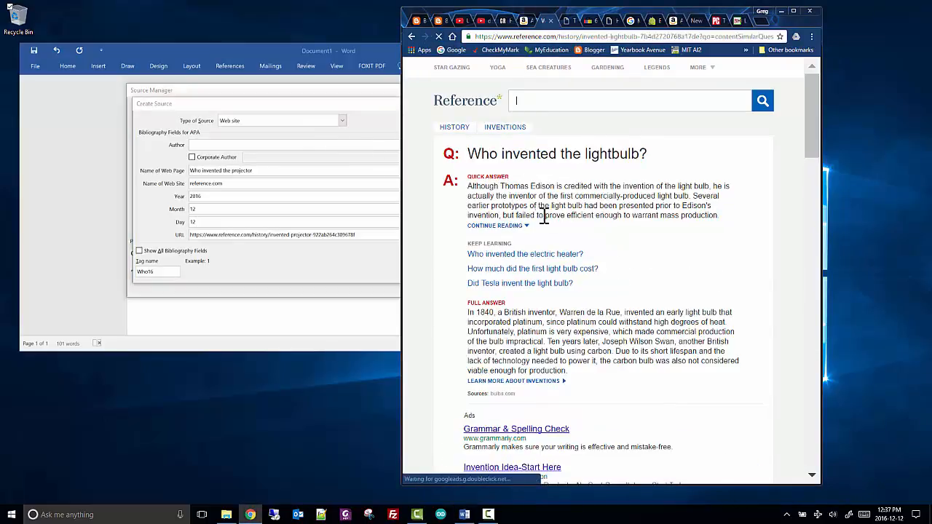
{"action": "scroll", "coordinate": [519, 232], "scroll_direction": "down", "scroll_amount": 3}
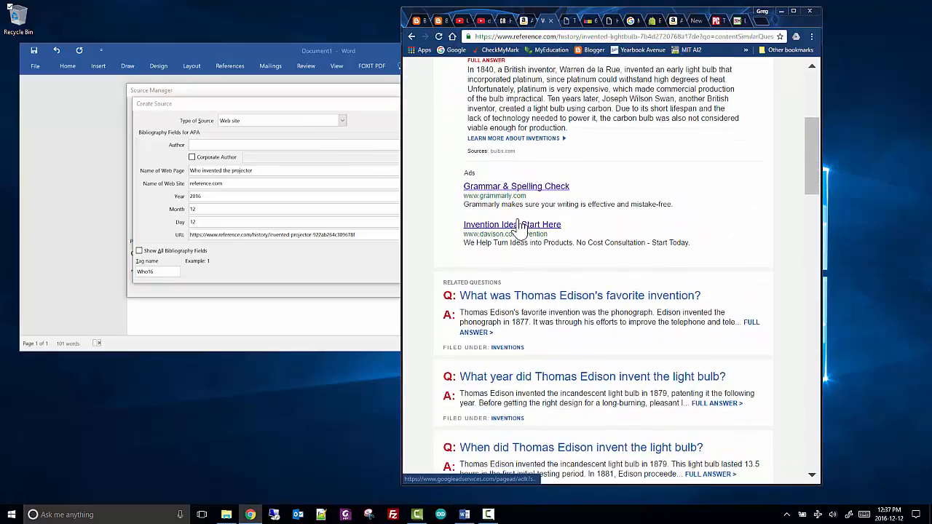
{"action": "scroll", "coordinate": [615, 185], "scroll_direction": "up", "scroll_amount": 3}
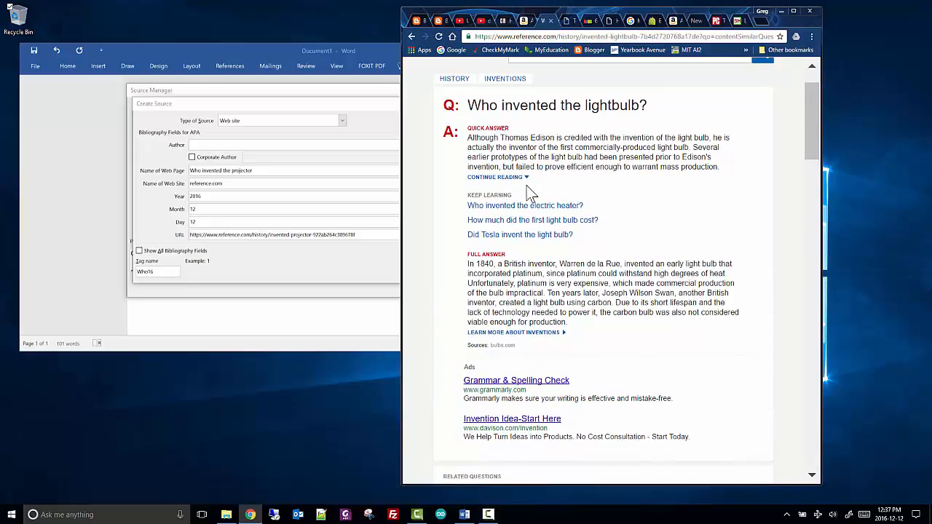
{"action": "scroll", "coordinate": [520, 183], "scroll_direction": "down", "scroll_amount": 2}
{"action": "scroll", "coordinate": [514, 93], "scroll_direction": "up", "scroll_amount": 3}
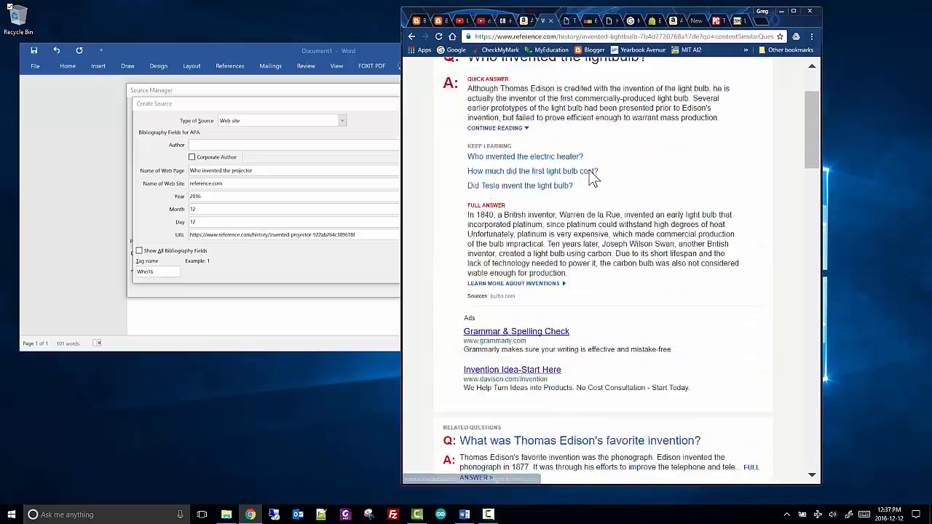
{"action": "scroll", "coordinate": [529, 232], "scroll_direction": "down", "scroll_amount": 3}
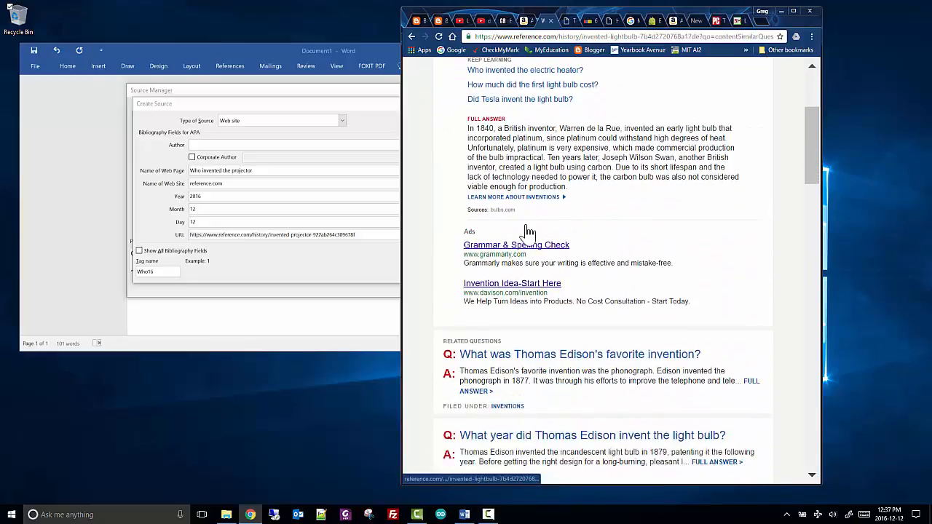
{"action": "scroll", "coordinate": [532, 222], "scroll_direction": "up", "scroll_amount": 2}
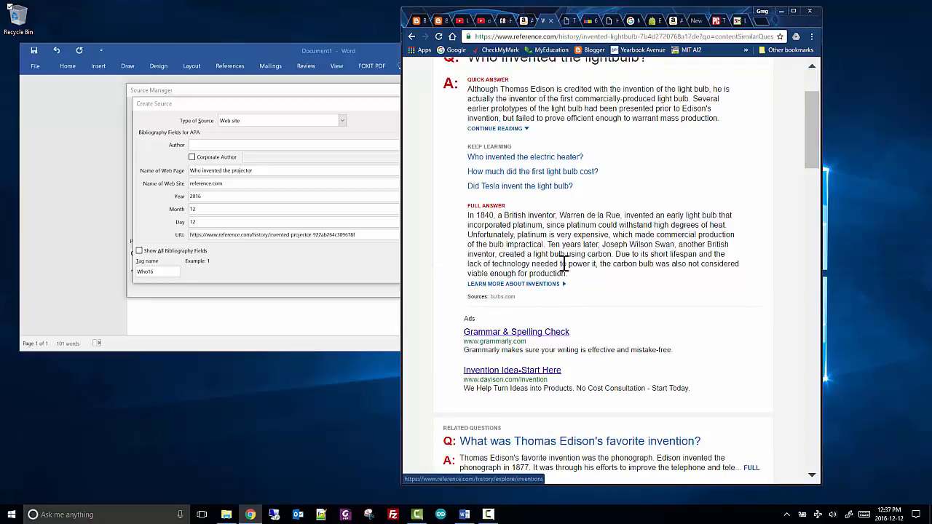
{"action": "scroll", "coordinate": [565, 267], "scroll_direction": "up", "scroll_amount": 1}
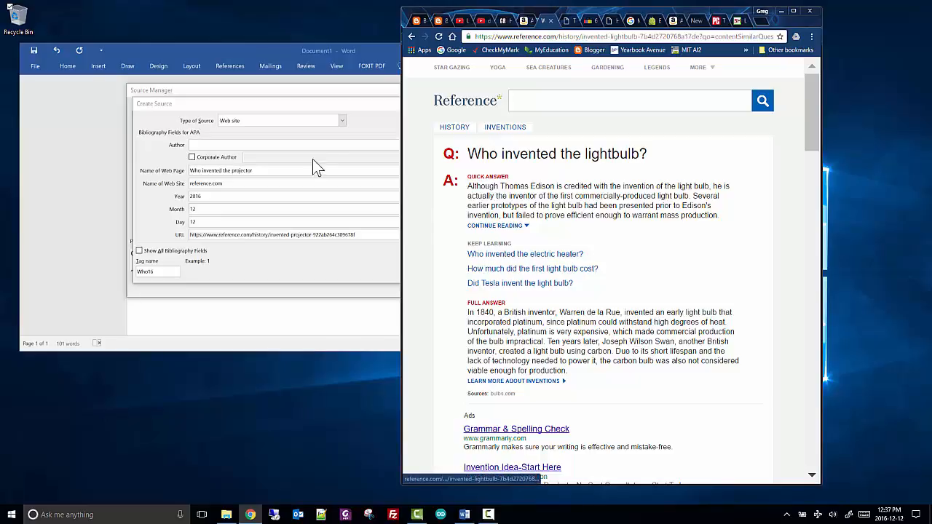
Save the new source with its author left blank and close the Source Manager.
{"action": "left_click", "coordinate": [203, 142]}
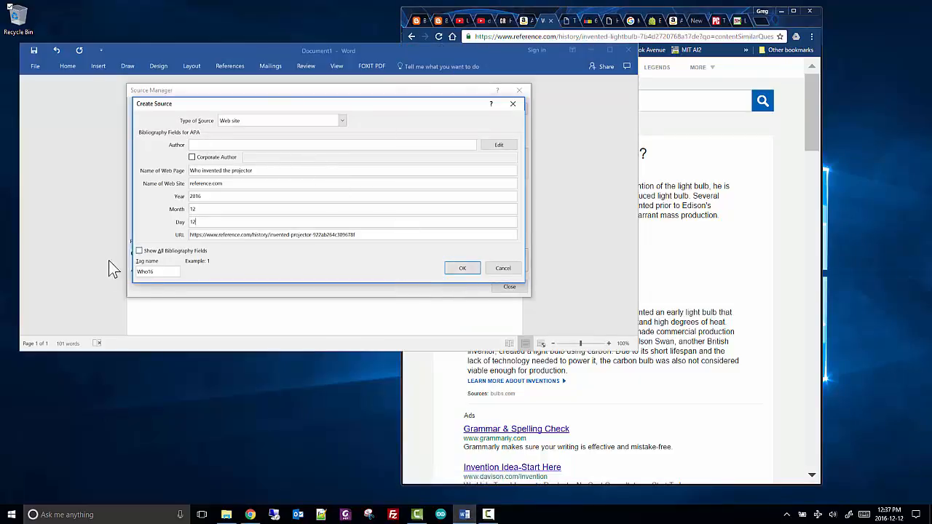
{"action": "left_click", "coordinate": [466, 269]}
{"action": "left_click", "coordinate": [509, 287]}
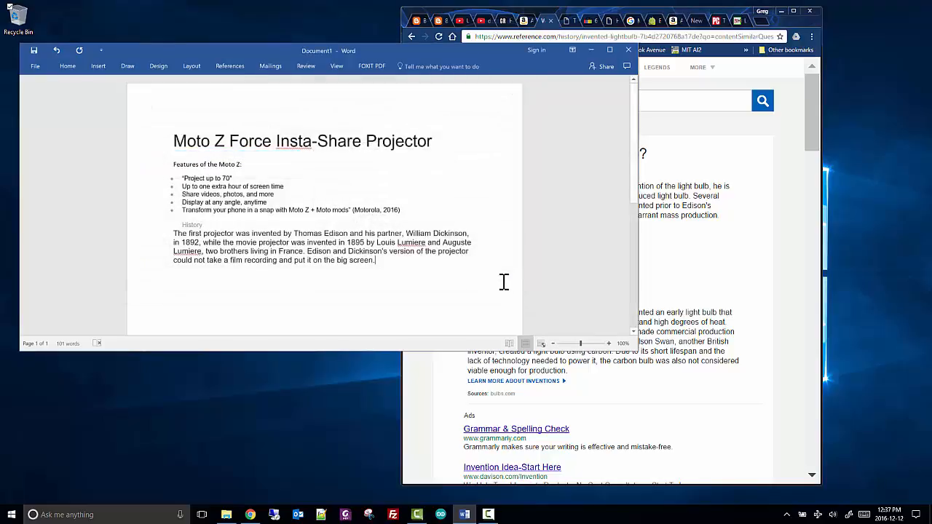
Enclose the History paragraph in quotation marks, from before "The first projector" to after "the big screen.".
{"action": "type", "text": "\""}
{"action": "left_click", "coordinate": [173, 233]}
{"action": "type", "text": "\""}
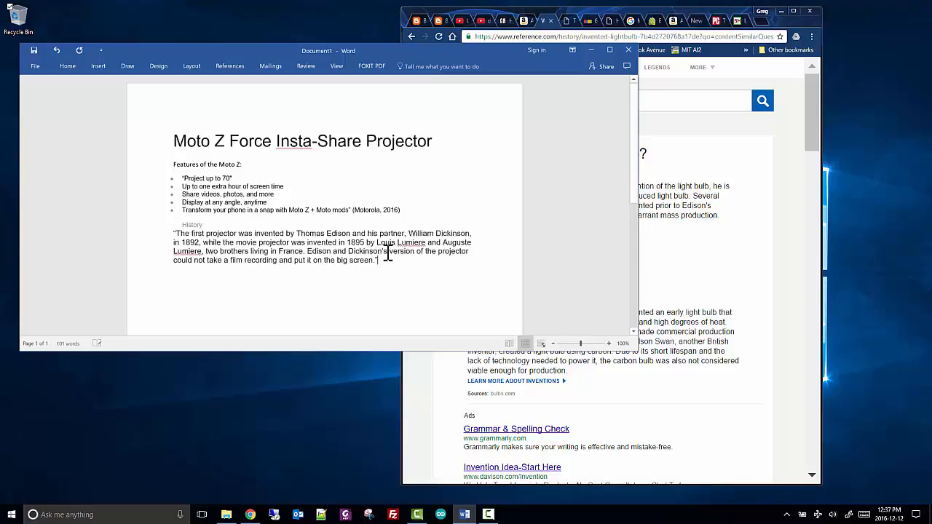
Insert the "Who invented the projector" (2016) citation after the quoted History paragraph and start a new line below it.
{"action": "left_click", "coordinate": [229, 66]}
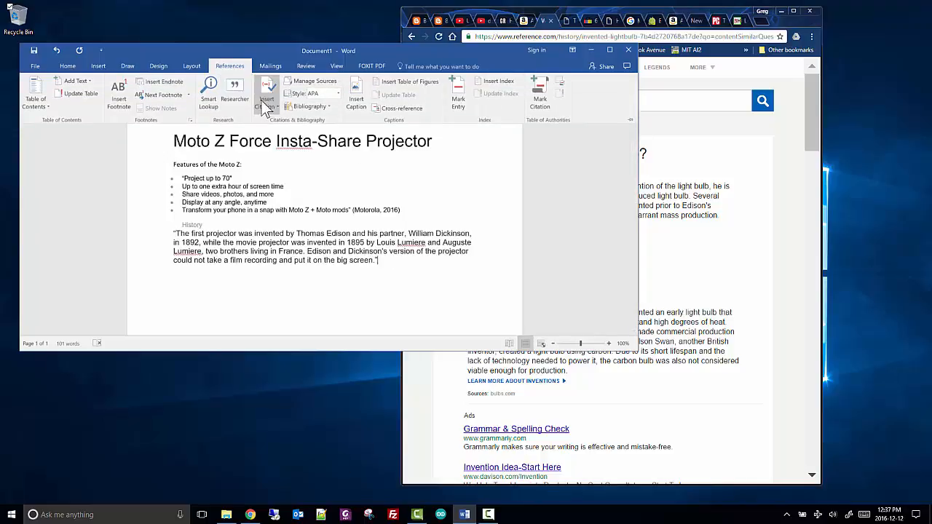
{"action": "left_click", "coordinate": [266, 101]}
{"action": "left_click", "coordinate": [284, 155]}
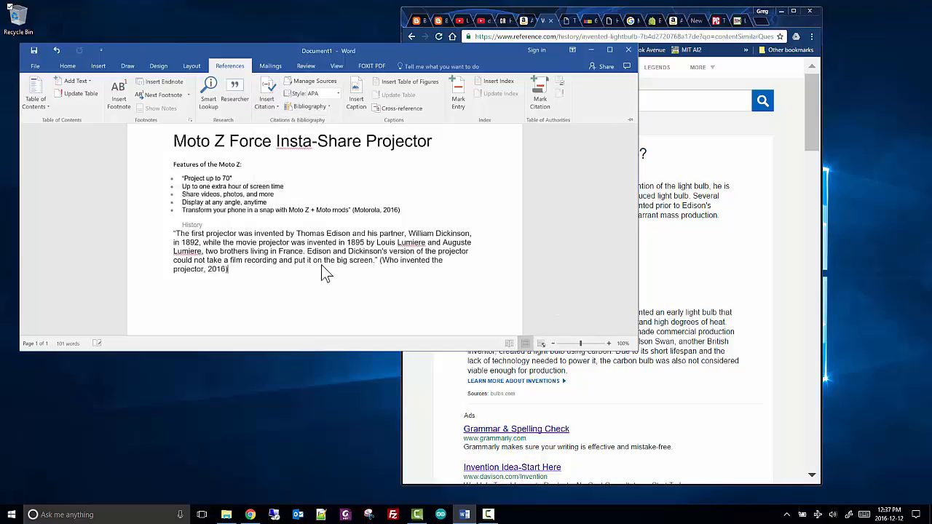
{"action": "key", "text": "Return"}
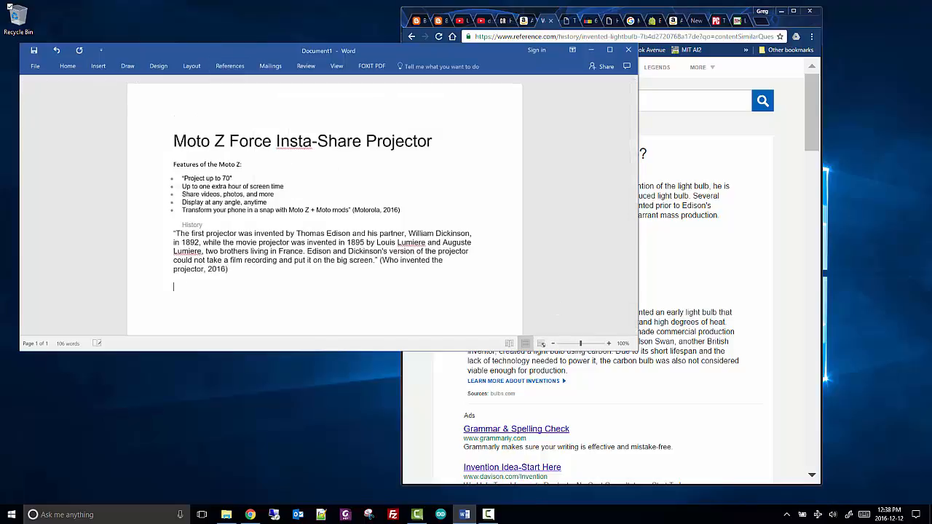
Look through the open Chrome pages: the expensive projectors article, eBay's home theater projector guide and the Musion hologram site.
{"action": "left_click", "coordinate": [726, 272]}
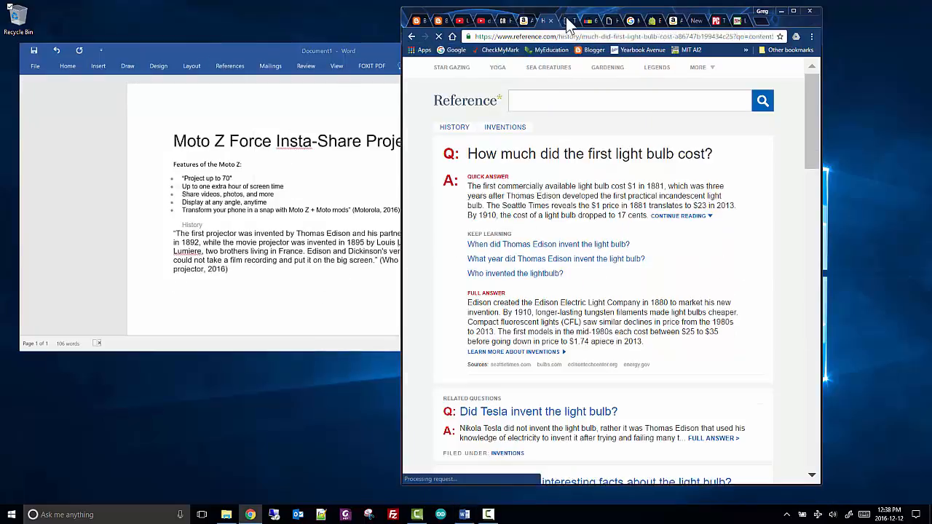
{"action": "left_click", "coordinate": [571, 21]}
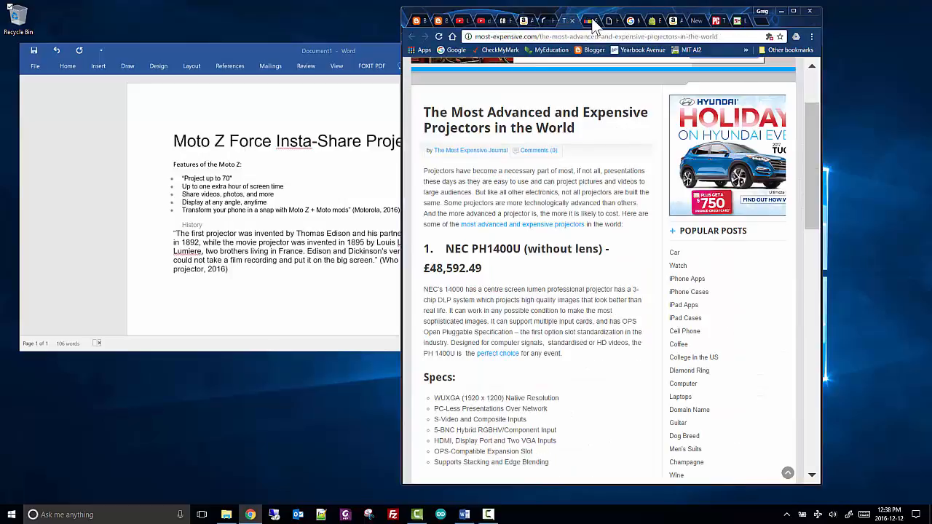
{"action": "left_click", "coordinate": [592, 21]}
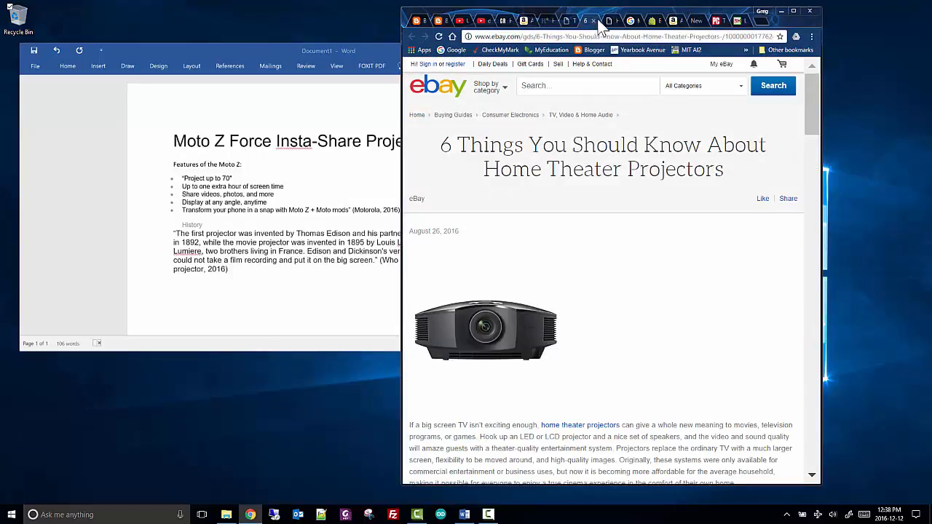
{"action": "left_click", "coordinate": [616, 22]}
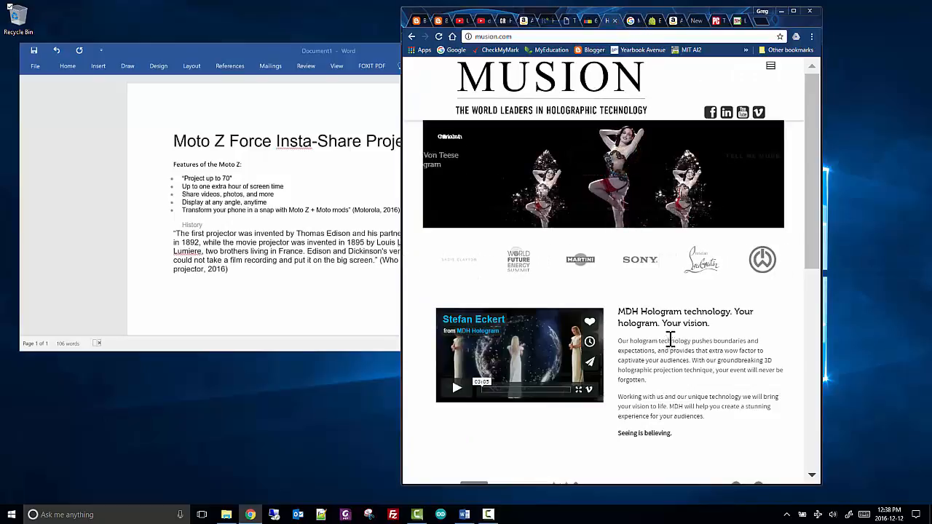
{"action": "left_click_drag", "start_coordinate": [632, 311], "coordinate": [695, 323]}
{"action": "left_click", "coordinate": [692, 308]}
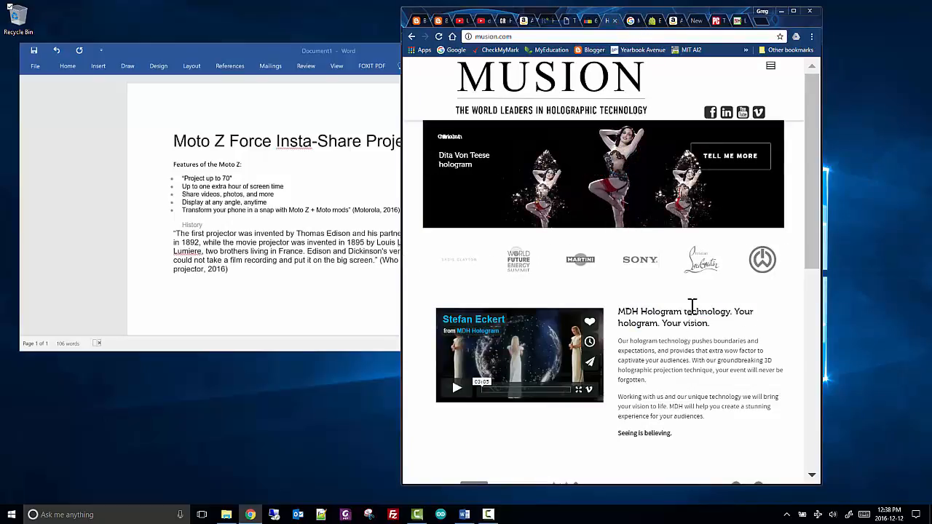
Open Motorola's close-up photo in the Google image results for Moto Z Force Insta-Share Projector and copy the image.
{"action": "left_click", "coordinate": [643, 25]}
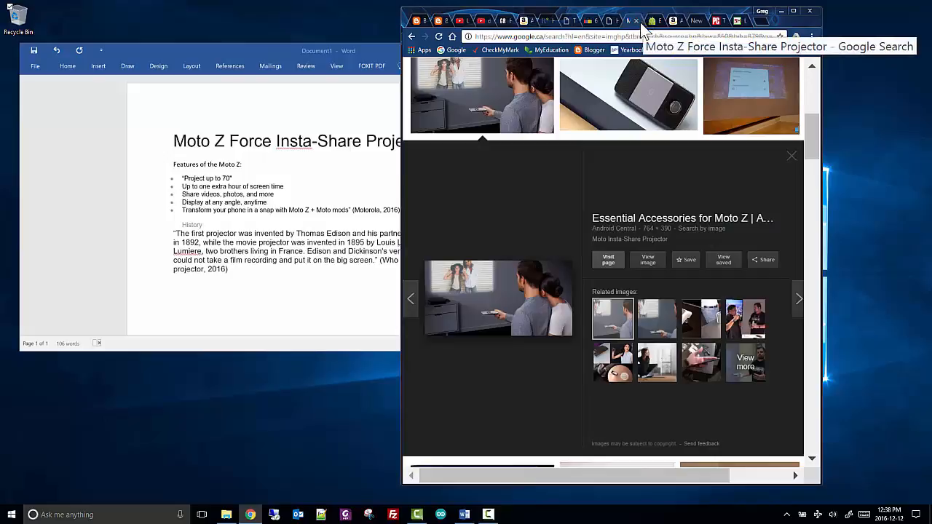
{"action": "scroll", "coordinate": [599, 170], "scroll_direction": "up", "scroll_amount": 2}
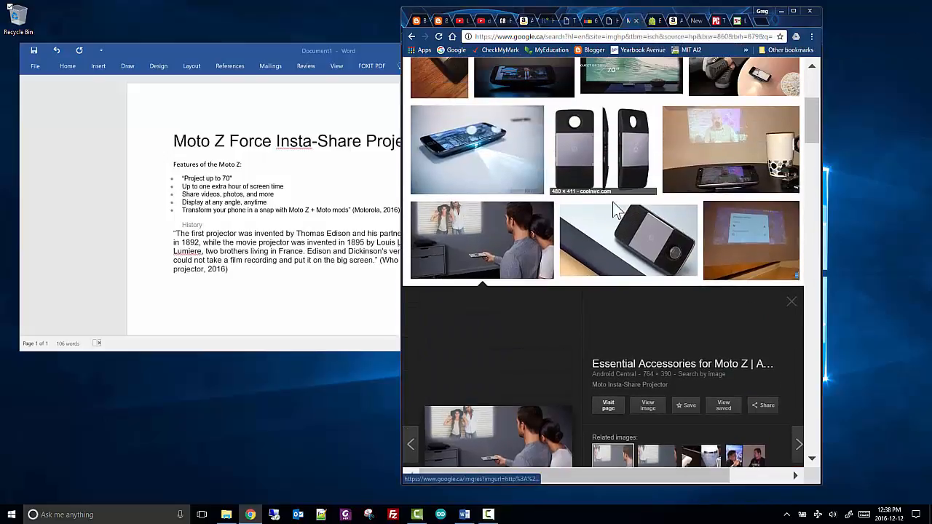
{"action": "left_click", "coordinate": [639, 236]}
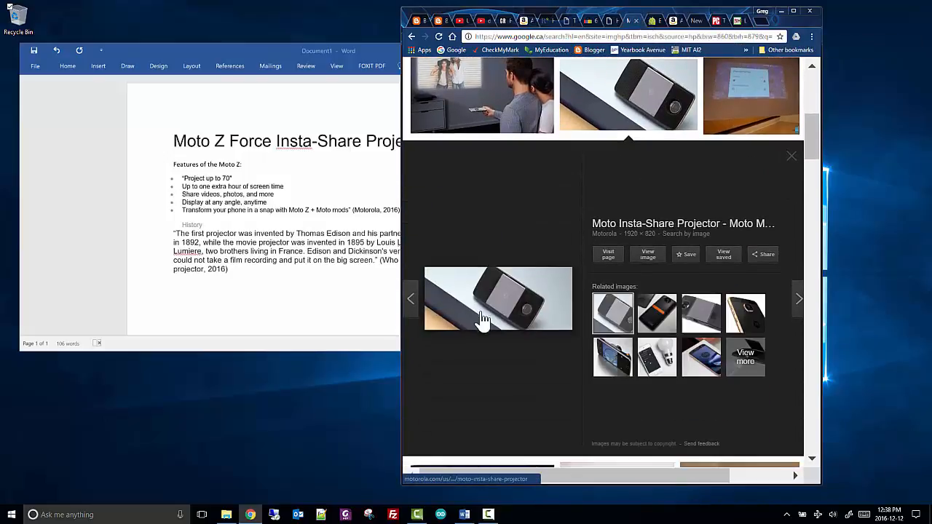
{"action": "right_click", "coordinate": [503, 291]}
{"action": "left_click", "coordinate": [539, 391]}
Paste the copied projector photo into the Word document below the History citation.
{"action": "left_click", "coordinate": [263, 306]}
{"action": "right_click", "coordinate": [263, 297]}
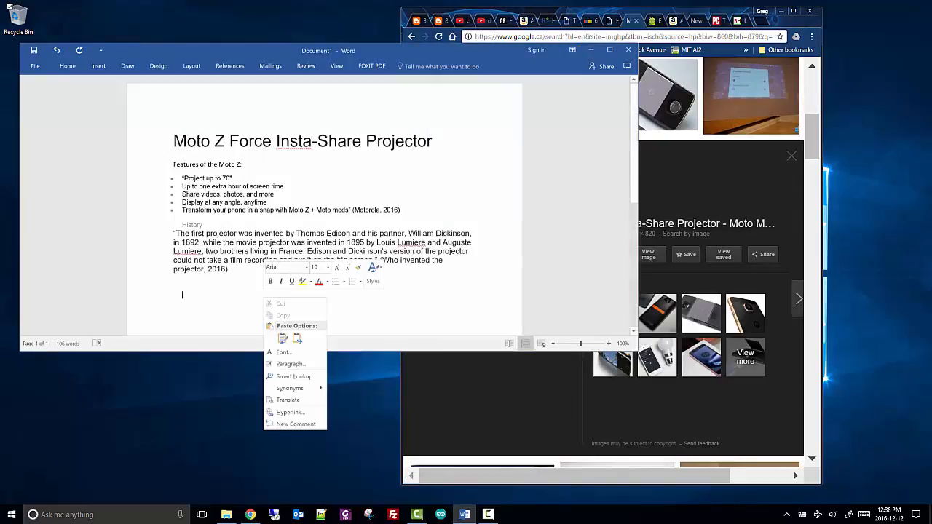
{"action": "left_click", "coordinate": [285, 339]}
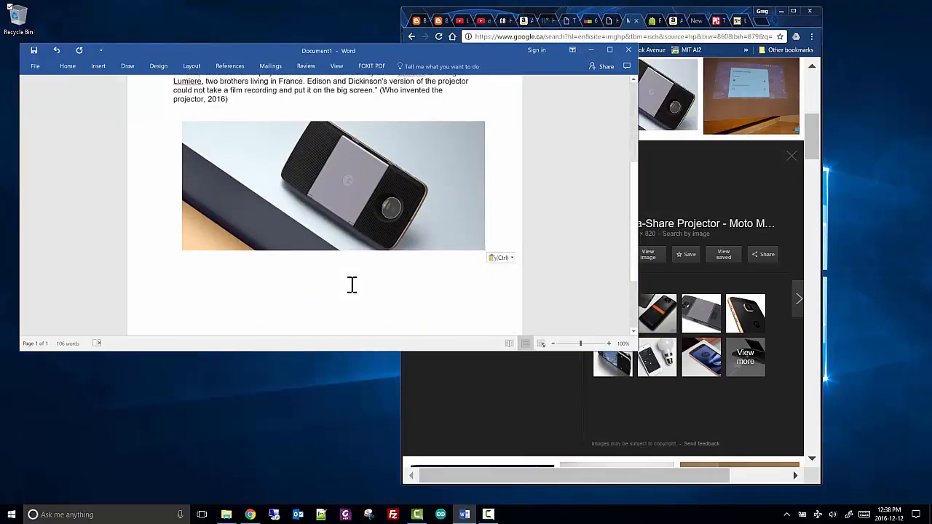
Visit the Motorola product page behind the projector photo in Chrome and select its full web address for copying.
{"action": "key", "text": "Return"}
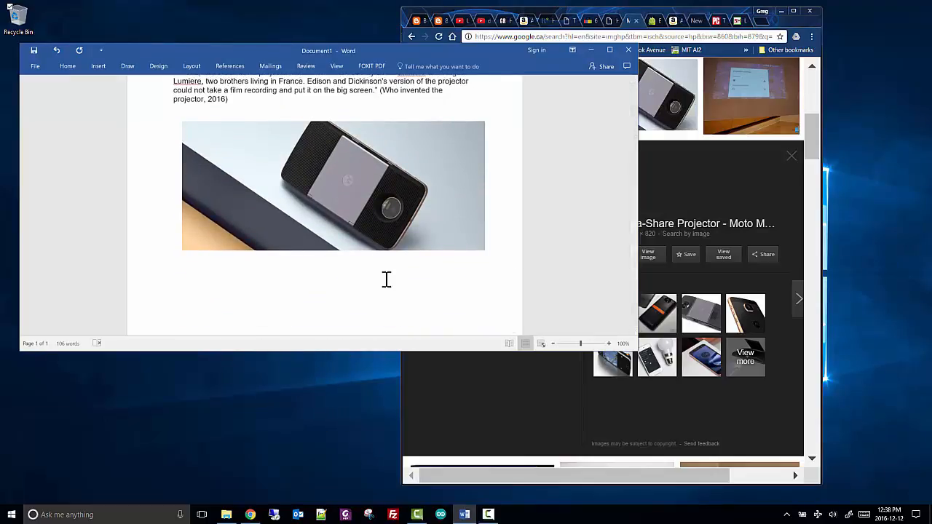
{"action": "left_click", "coordinate": [755, 179]}
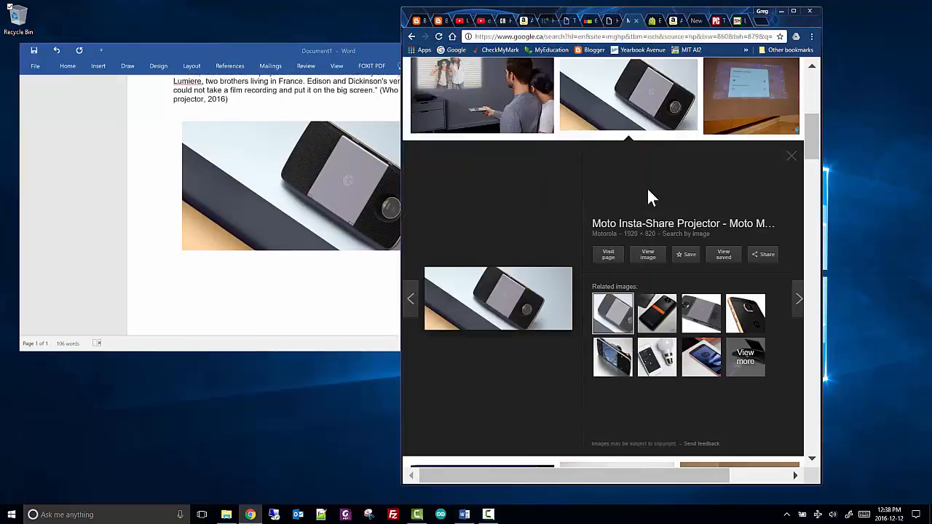
{"action": "left_click", "coordinate": [609, 264]}
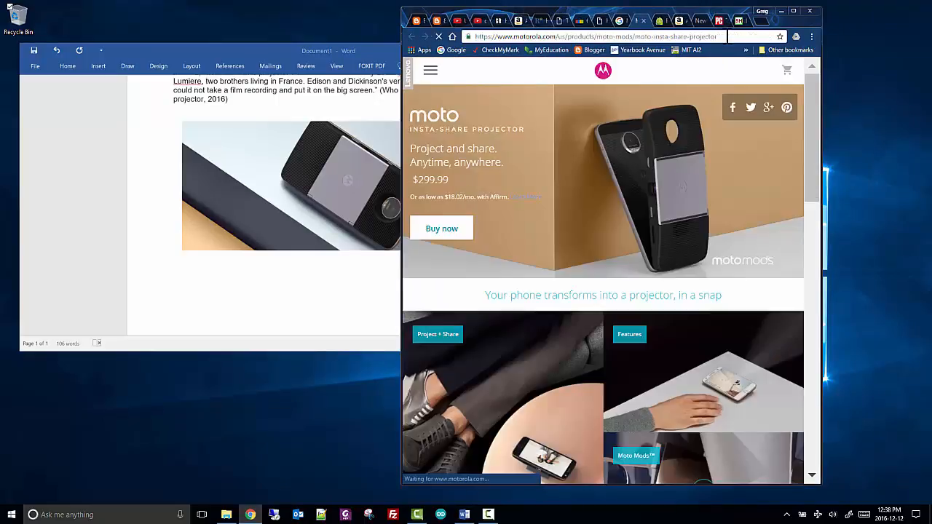
{"action": "left_click_drag", "start_coordinate": [718, 36], "coordinate": [474, 35]}
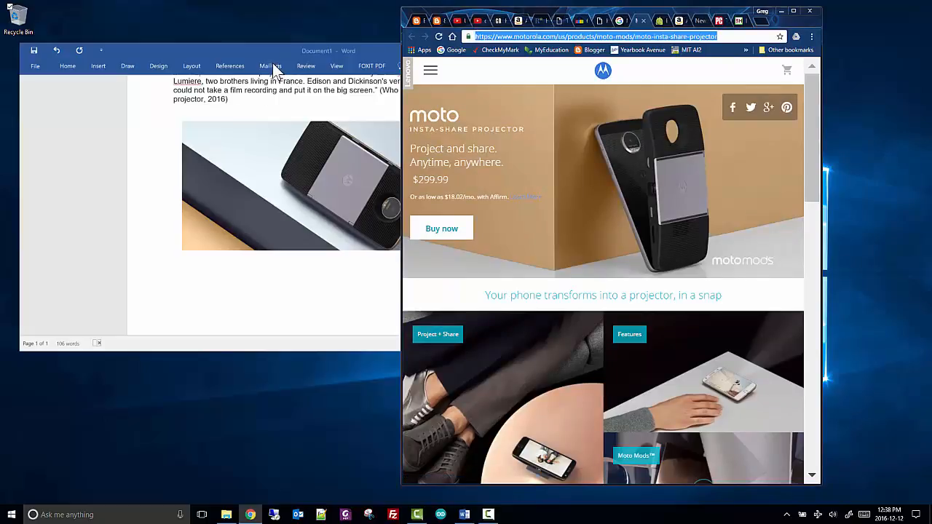
Start a new Web site source in Word's Source Manager and paste the Motorola product page address as its URL.
{"action": "left_click", "coordinate": [230, 66]}
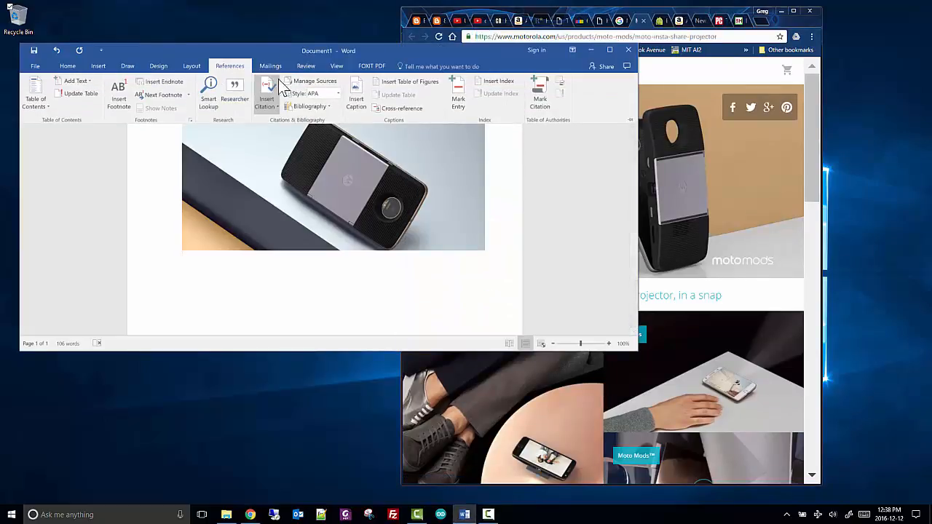
{"action": "left_click", "coordinate": [309, 81]}
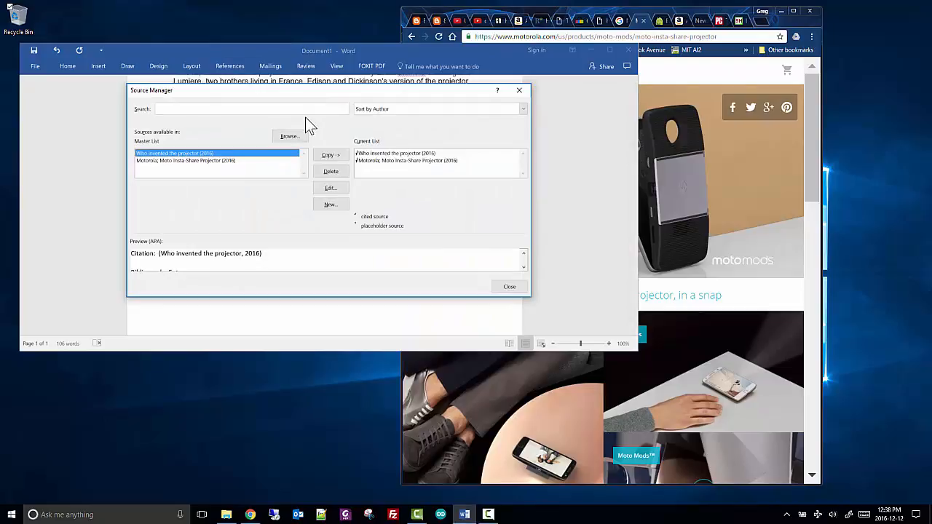
{"action": "left_click", "coordinate": [330, 204]}
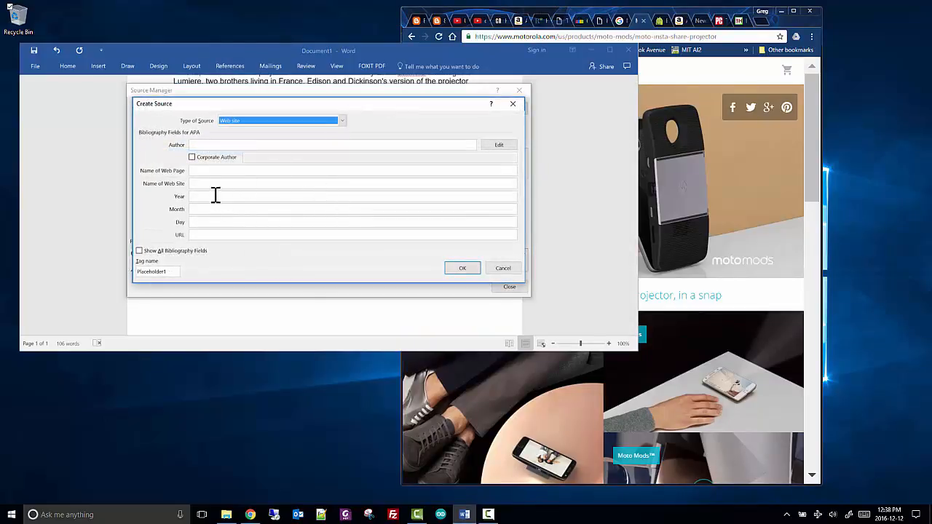
{"action": "left_click", "coordinate": [210, 235]}
{"action": "key", "text": "ctrl+v"}
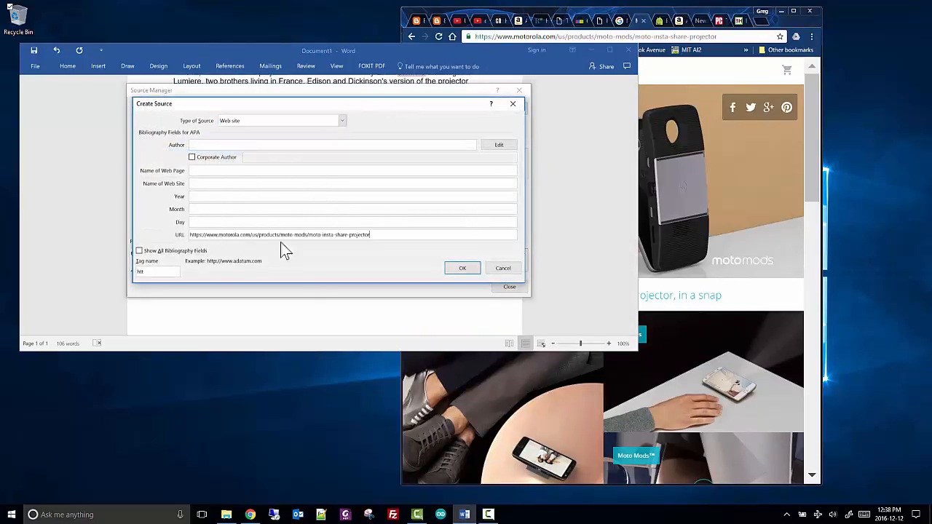
Enter motorola.com as the source's web site name and "moto insta-share projector" as its web page name, dismissing the Moto Insider sign-up offer.
{"action": "left_click", "coordinate": [742, 301]}
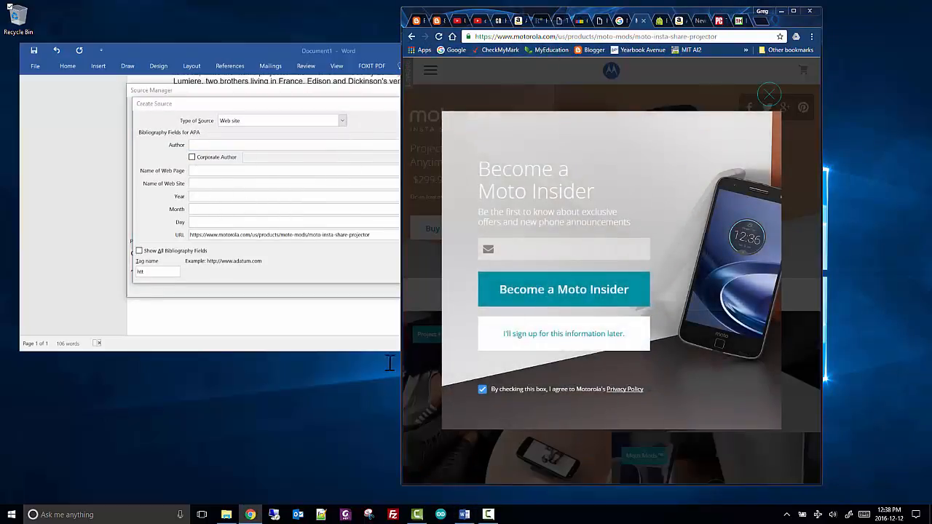
{"action": "left_click", "coordinate": [196, 182]}
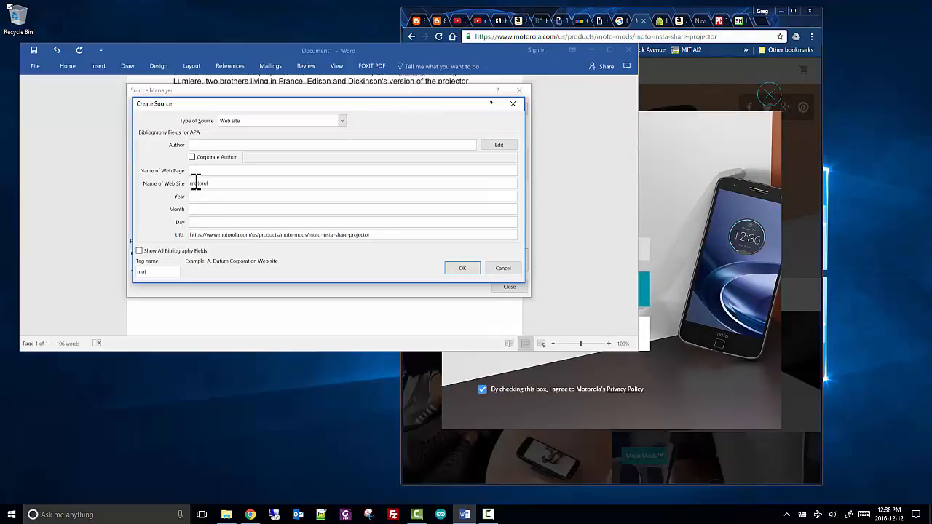
{"action": "key", "text": "shift+Tab"}
{"action": "key", "text": "alt+Tab"}
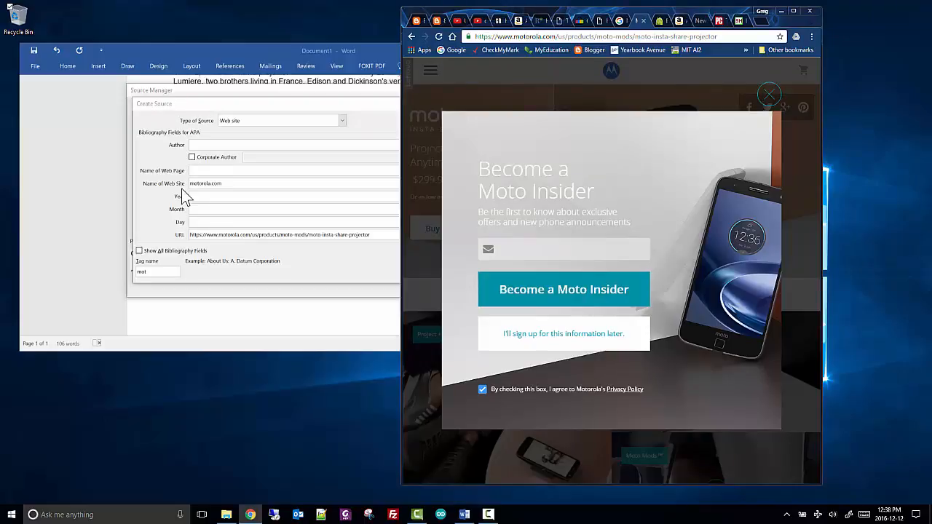
{"action": "left_click", "coordinate": [769, 95]}
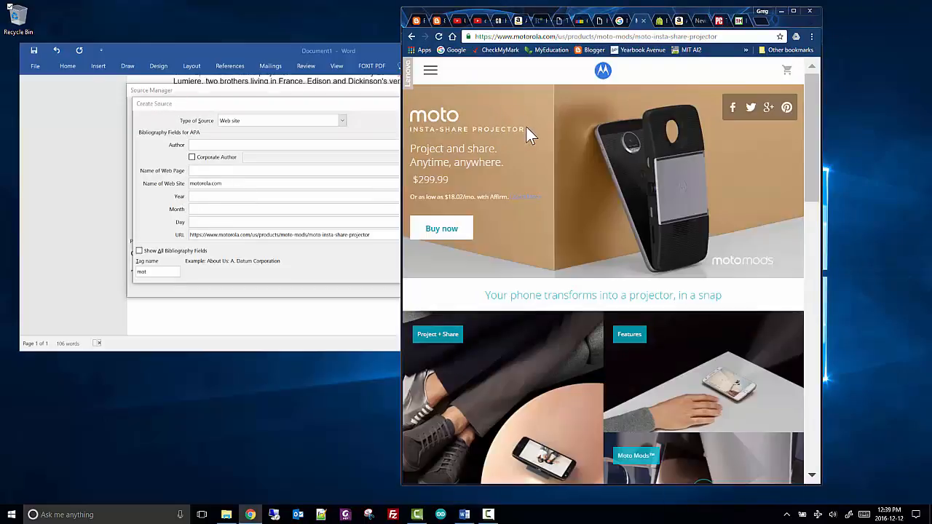
{"action": "left_click_drag", "start_coordinate": [468, 114], "coordinate": [436, 116]}
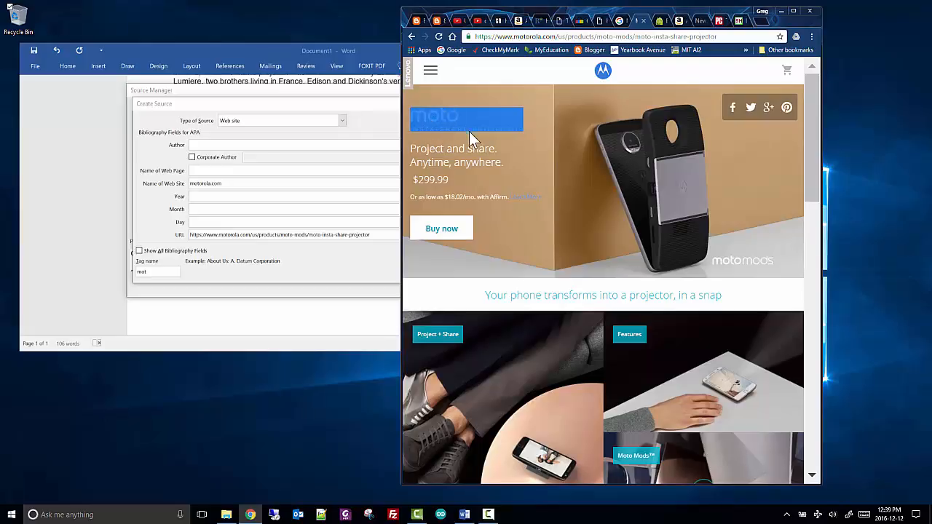
{"action": "left_click", "coordinate": [193, 169]}
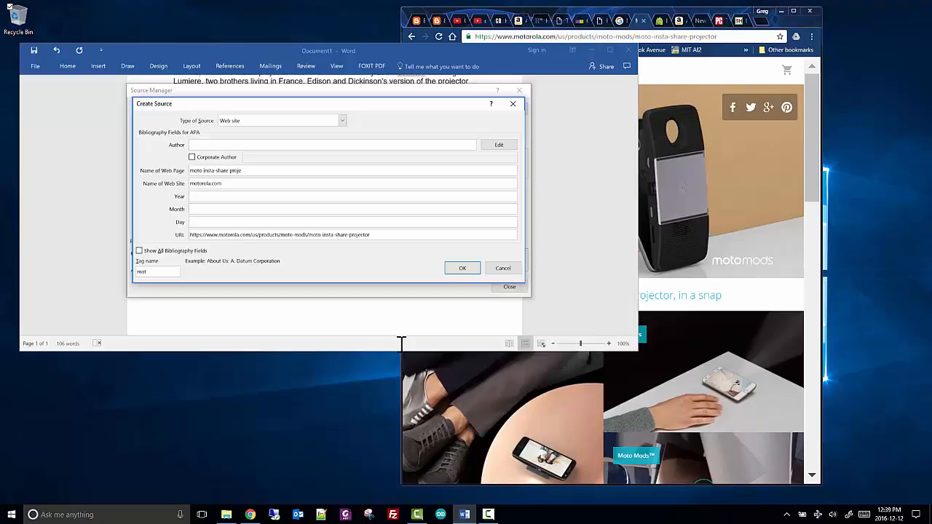
{"action": "type", "text": "r"}
Date the source 2016, month 12, day 12, check the Motorola page footer, and save the new source.
{"action": "left_click", "coordinate": [208, 197]}
{"action": "left_click", "coordinate": [760, 294]}
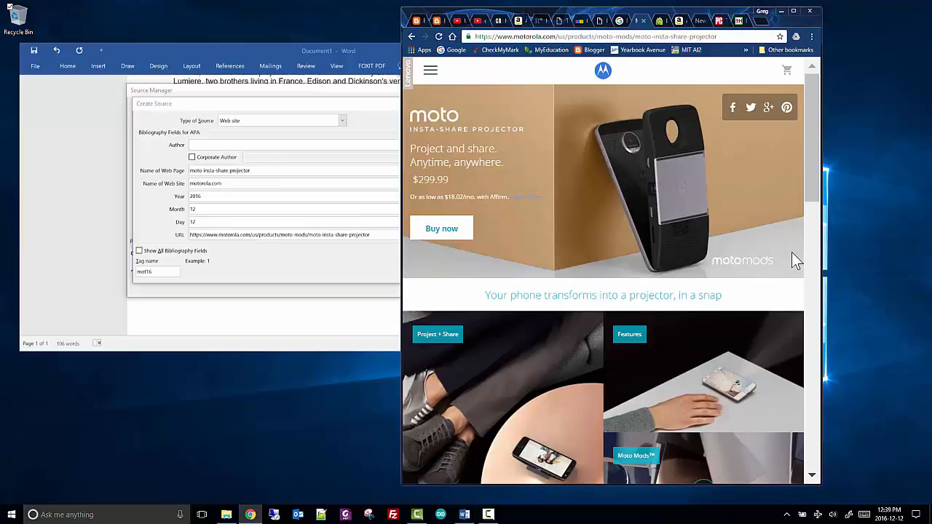
{"action": "scroll", "coordinate": [789, 262], "scroll_direction": "down", "scroll_amount": 3}
{"action": "scroll", "coordinate": [787, 271], "scroll_direction": "down", "scroll_amount": 8}
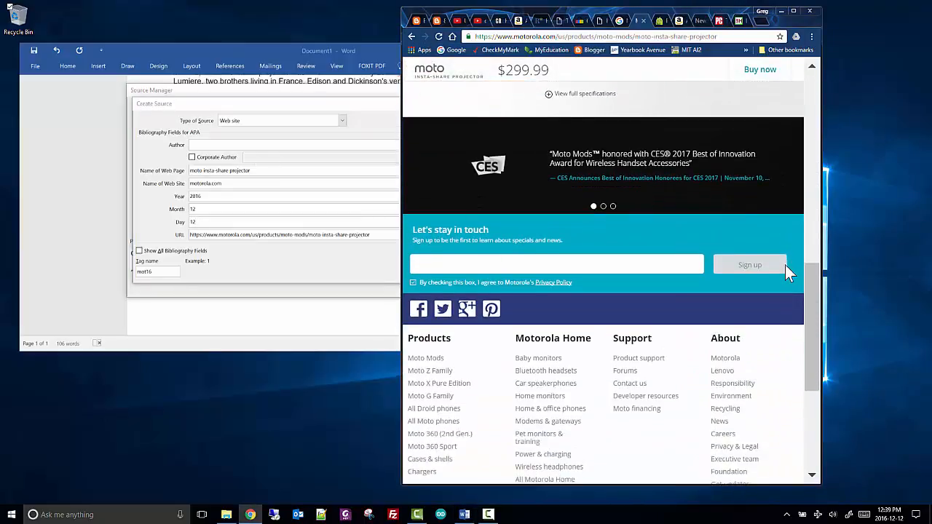
{"action": "scroll", "coordinate": [785, 265], "scroll_direction": "down", "scroll_amount": 3}
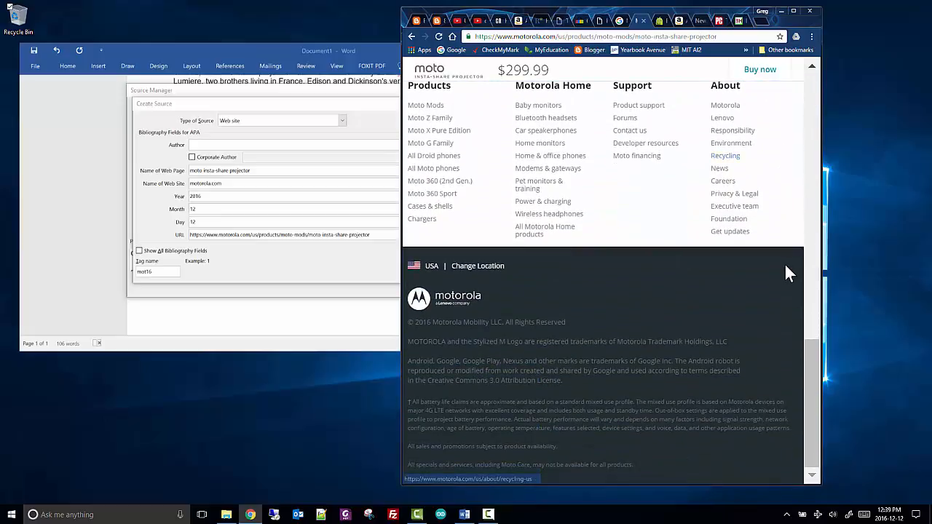
{"action": "scroll", "coordinate": [634, 411], "scroll_direction": "up", "scroll_amount": 15}
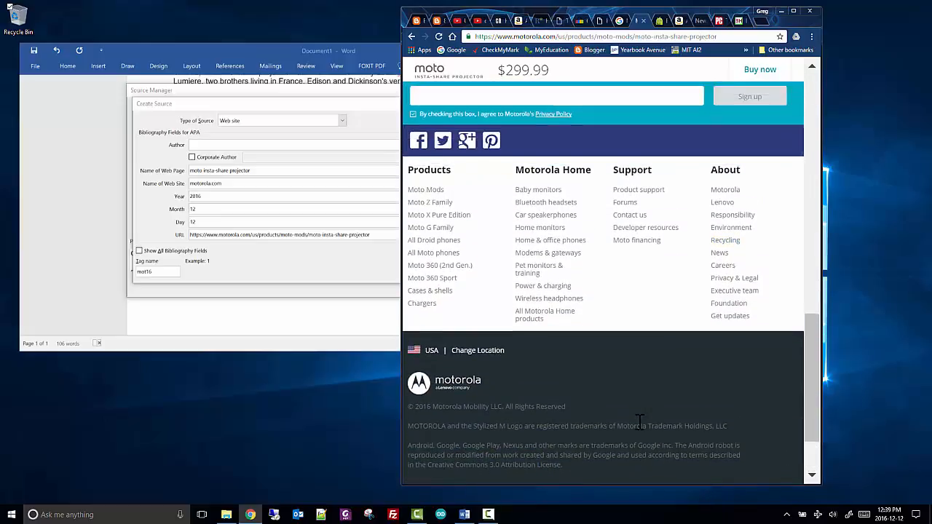
{"action": "left_click", "coordinate": [260, 277]}
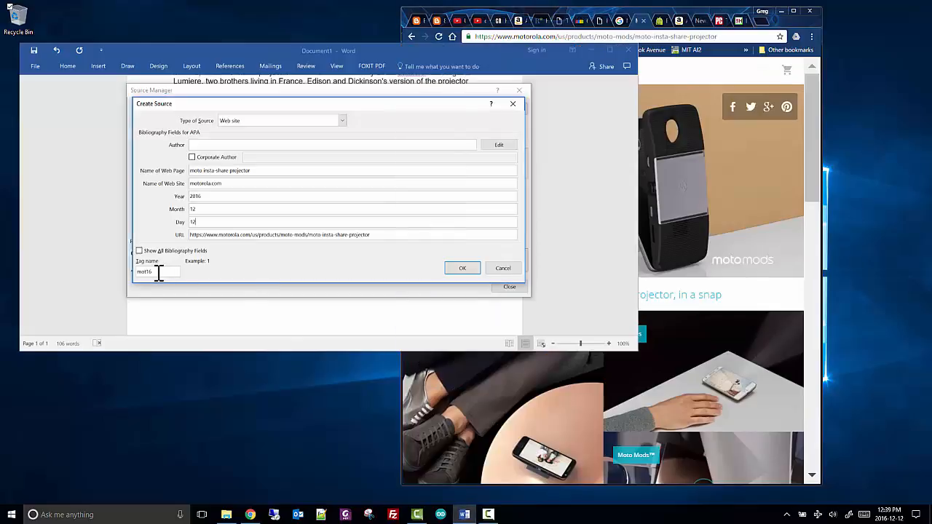
{"action": "left_click", "coordinate": [463, 268]}
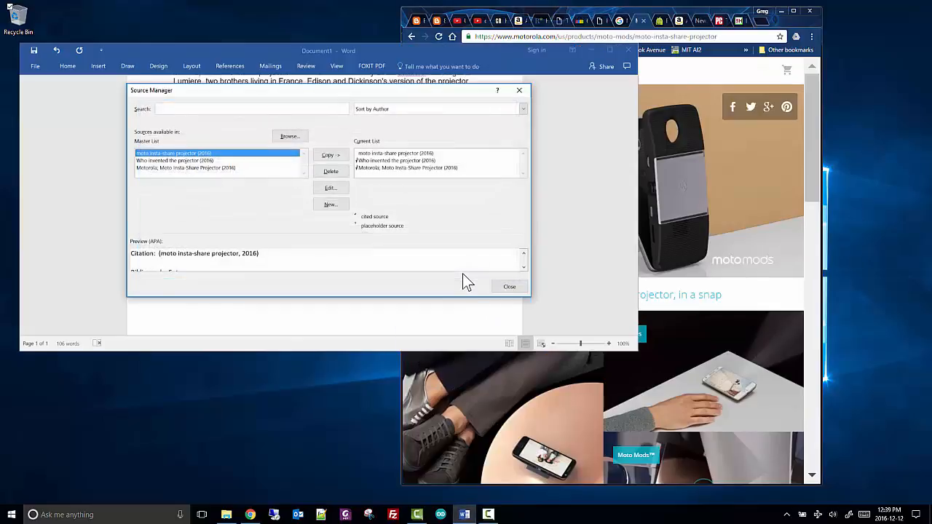
{"action": "left_click", "coordinate": [508, 287]}
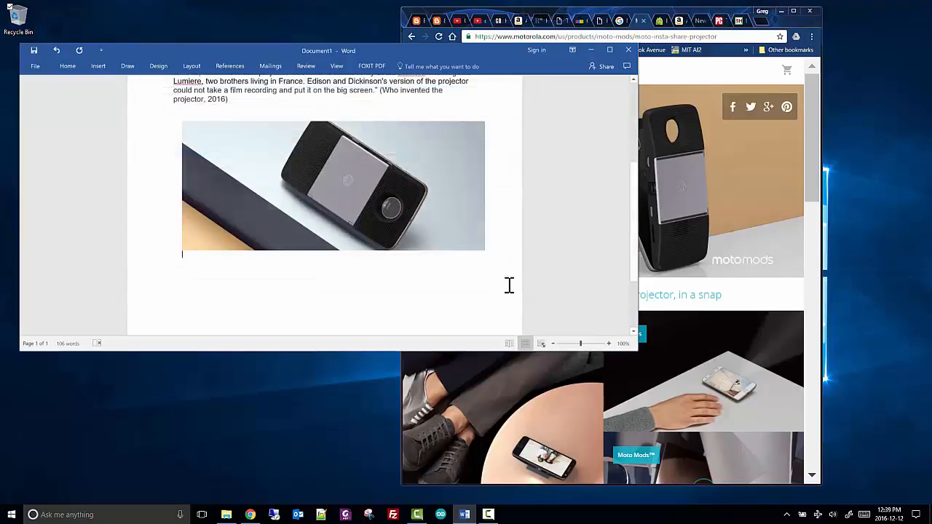
Caption the projector photo "Figure 1 - Moto Instashare Projector" below the image and start a new line after it.
{"action": "right_click", "coordinate": [406, 226]}
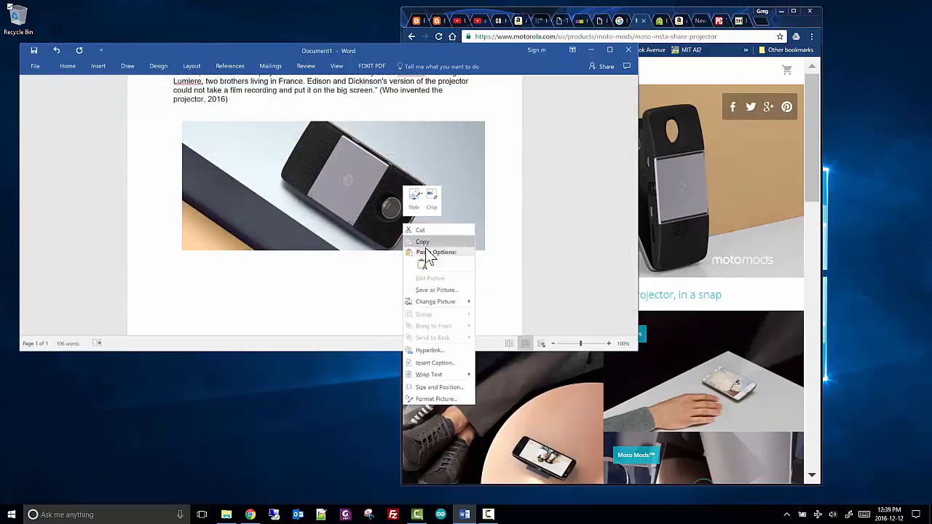
{"action": "left_click", "coordinate": [434, 363]}
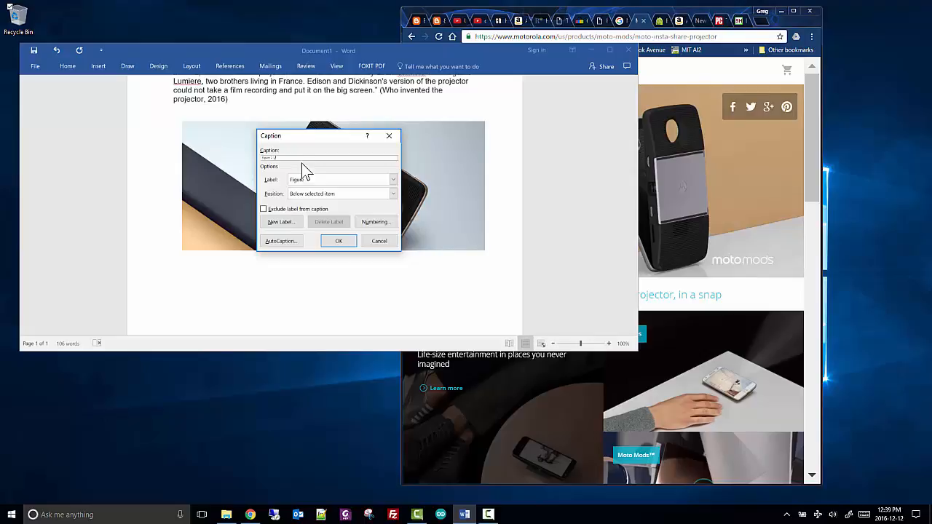
{"action": "type", "text": ":"}
{"action": "key", "text": "Return"}
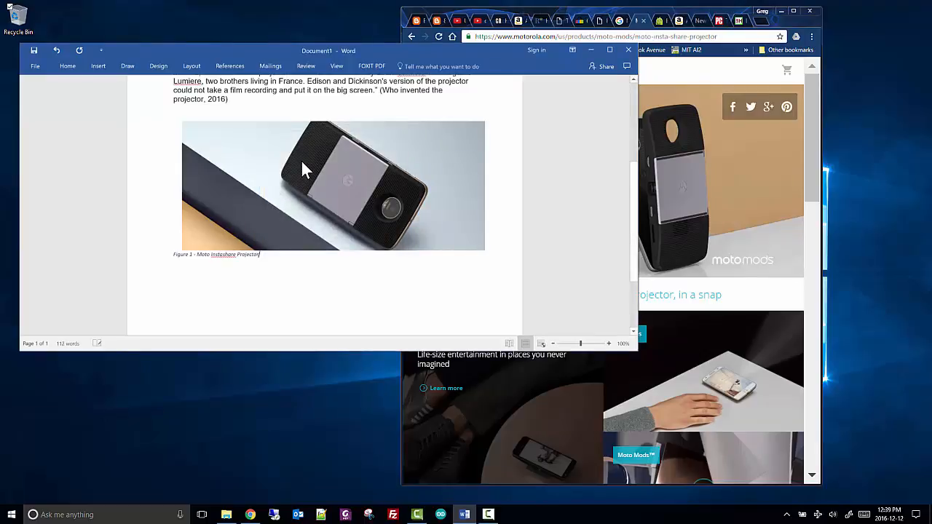
{"action": "key", "text": "Return"}
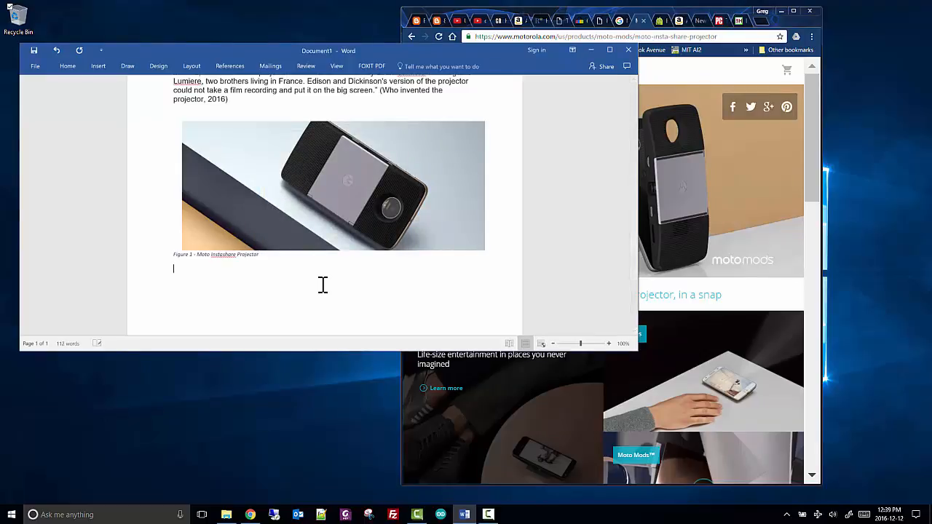
Insert an APA-style Bibliography section with its heading below the captioned projector photo.
{"action": "left_click", "coordinate": [302, 66]}
{"action": "left_click", "coordinate": [230, 65]}
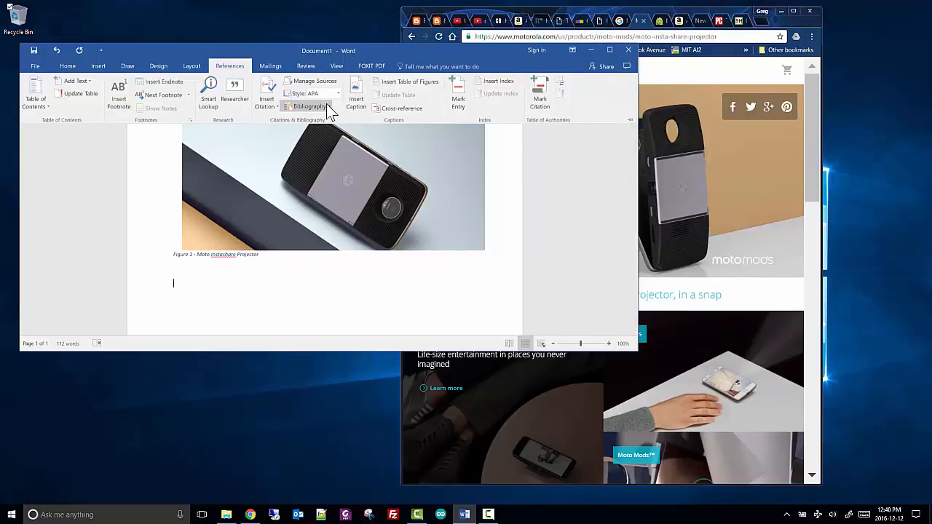
{"action": "left_click", "coordinate": [325, 107]}
{"action": "left_click", "coordinate": [333, 156]}
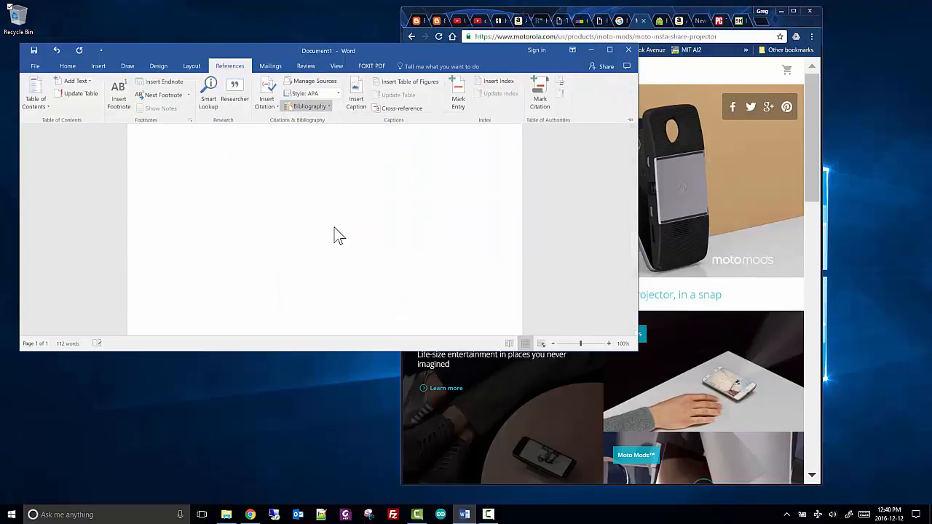
{"action": "scroll", "coordinate": [338, 233], "scroll_direction": "up", "scroll_amount": 15}
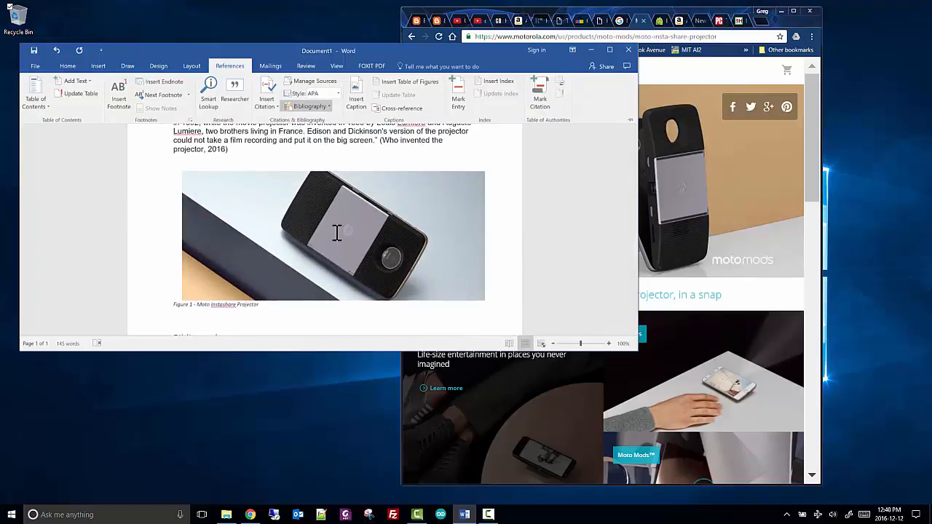
{"action": "scroll", "coordinate": [337, 233], "scroll_direction": "down", "scroll_amount": 15}
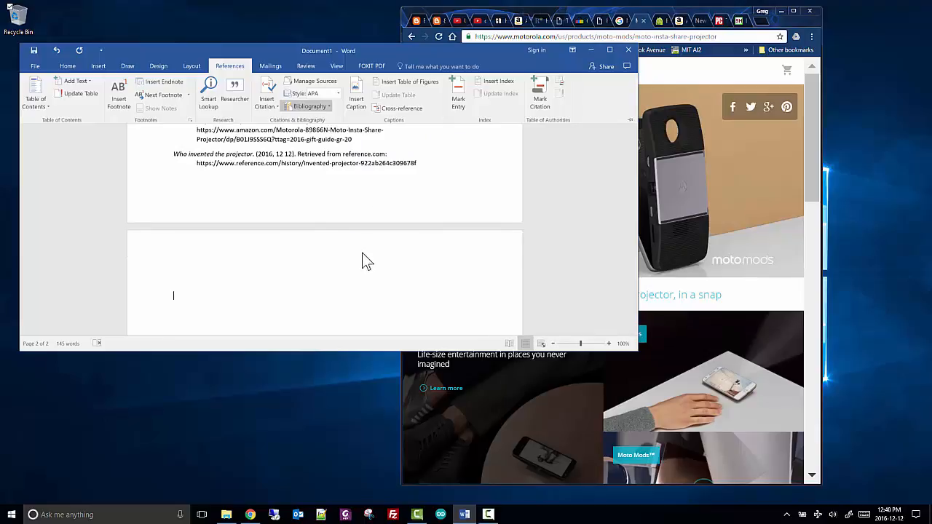
Remove the blank line between the Figure 1 caption and the Bibliography heading.
{"action": "scroll", "coordinate": [362, 260], "scroll_direction": "up", "scroll_amount": 6}
{"action": "scroll", "coordinate": [234, 315], "scroll_direction": "down", "scroll_amount": 2}
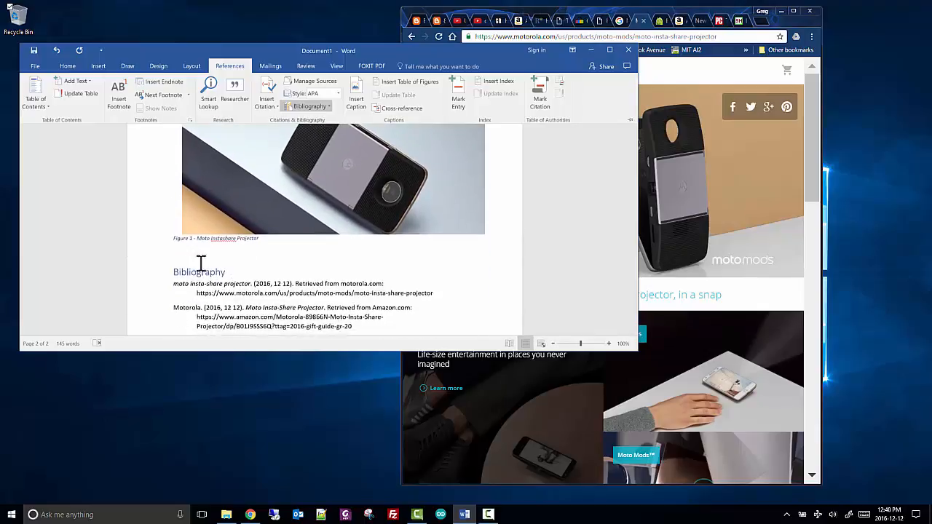
{"action": "left_click", "coordinate": [202, 262]}
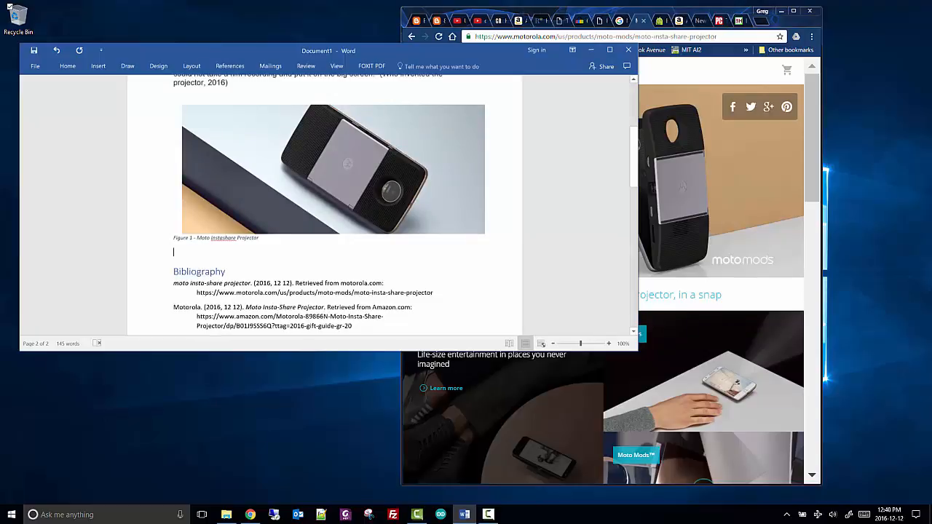
{"action": "key", "text": "BackSpace"}
Show the formatting marks for the blank paragraphs after the bibliography on the second page.
{"action": "scroll", "coordinate": [212, 267], "scroll_direction": "down", "scroll_amount": 7}
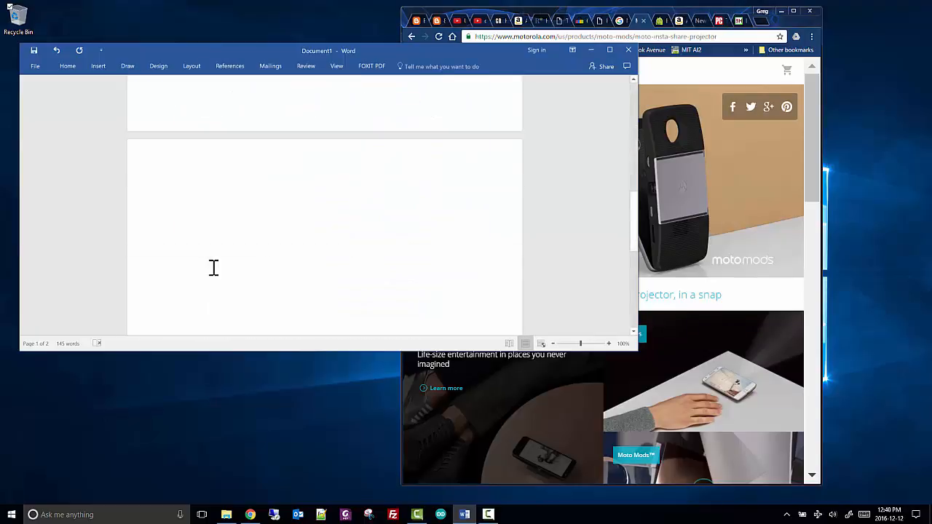
{"action": "scroll", "coordinate": [214, 268], "scroll_direction": "up", "scroll_amount": 4}
{"action": "scroll", "coordinate": [213, 268], "scroll_direction": "up", "scroll_amount": 1}
{"action": "scroll", "coordinate": [214, 266], "scroll_direction": "down", "scroll_amount": 3}
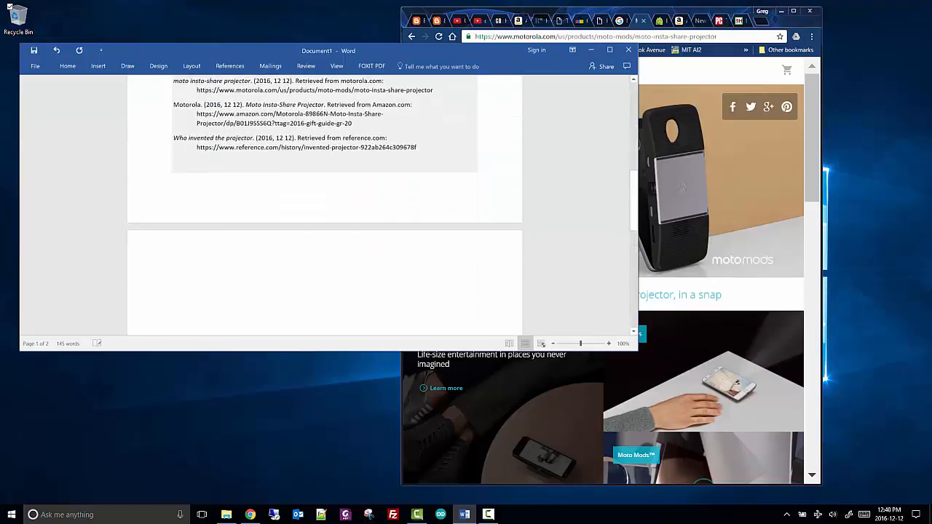
{"action": "left_click", "coordinate": [67, 66]}
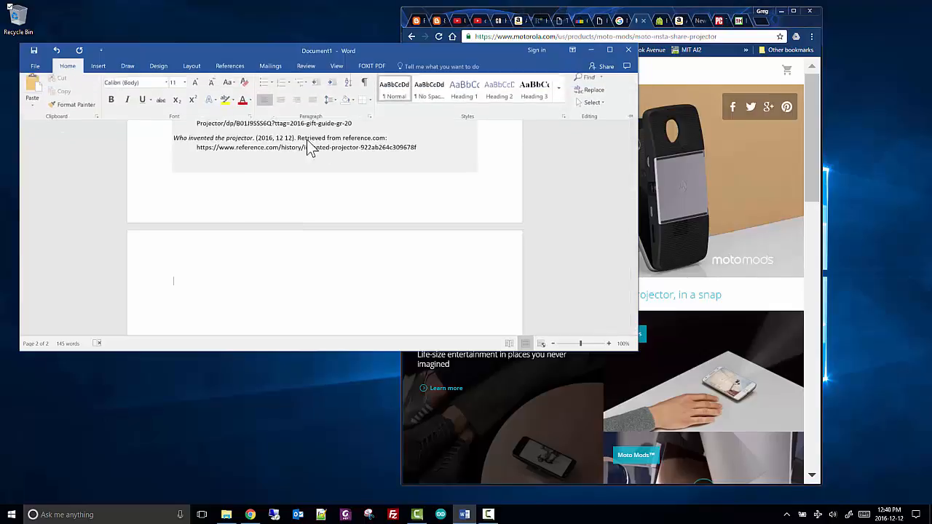
{"action": "left_click", "coordinate": [364, 86]}
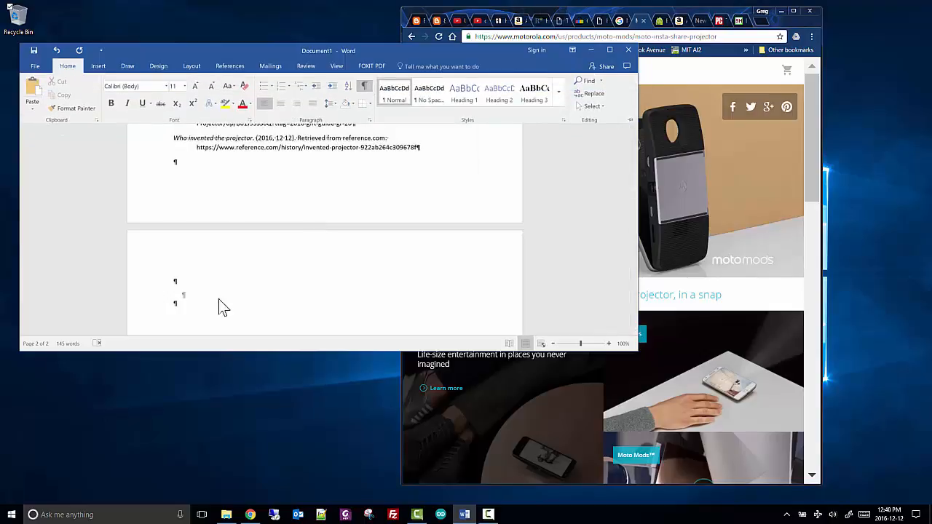
Delete the blank paragraphs after the bibliography on the second page.
{"action": "left_click", "coordinate": [191, 311]}
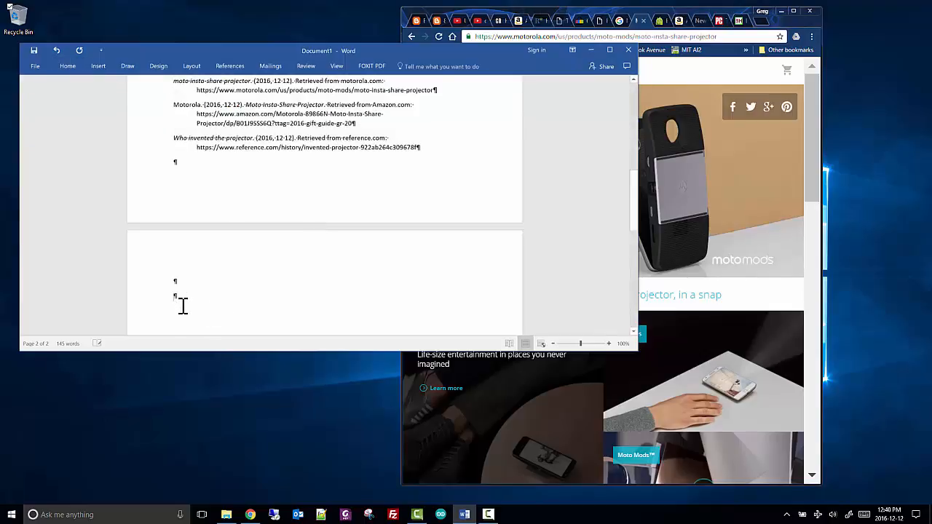
{"action": "key", "text": "BackSpace"}
{"action": "key", "text": "BackSpace"}
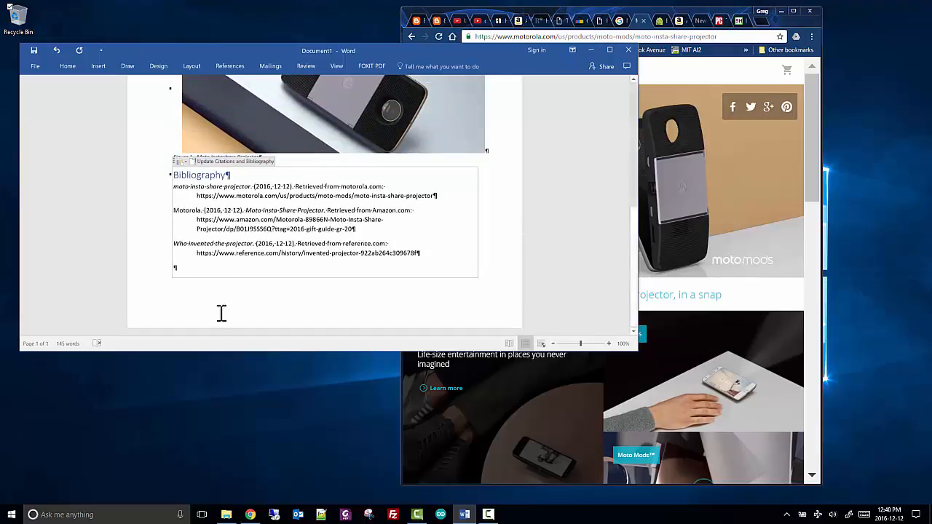
Apply the Title style to the "Moto Z Force Insta-Share Projector" line at the start of the document.
{"action": "scroll", "coordinate": [222, 315], "scroll_direction": "up", "scroll_amount": 5}
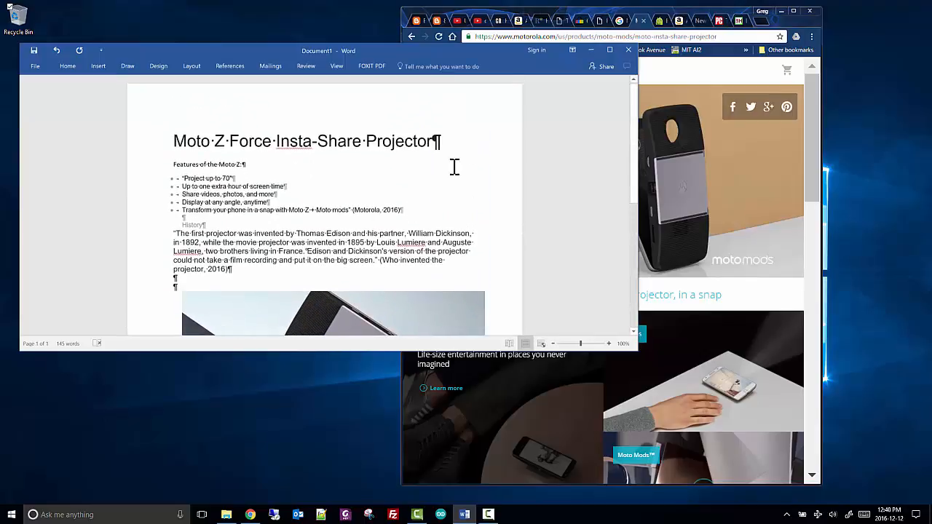
{"action": "left_click_drag", "start_coordinate": [439, 142], "coordinate": [162, 144]}
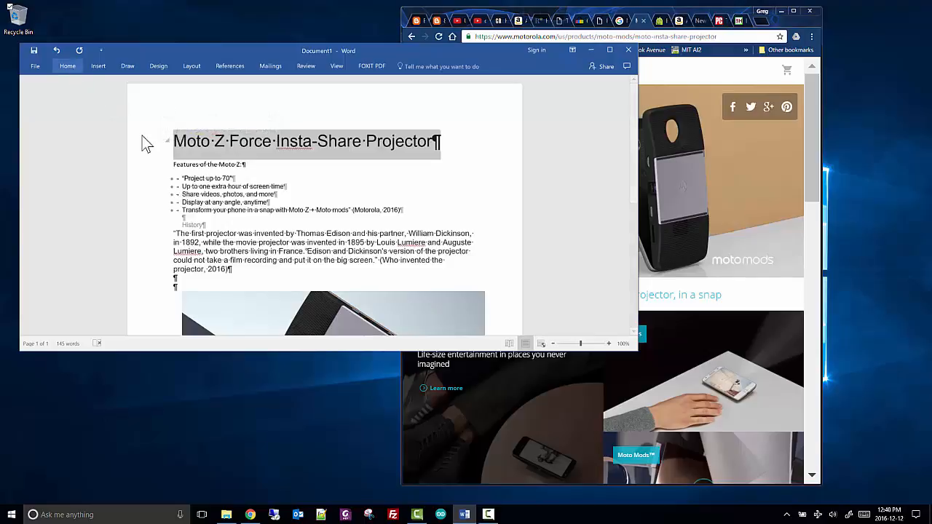
{"action": "left_click", "coordinate": [69, 67]}
{"action": "left_click", "coordinate": [558, 103]}
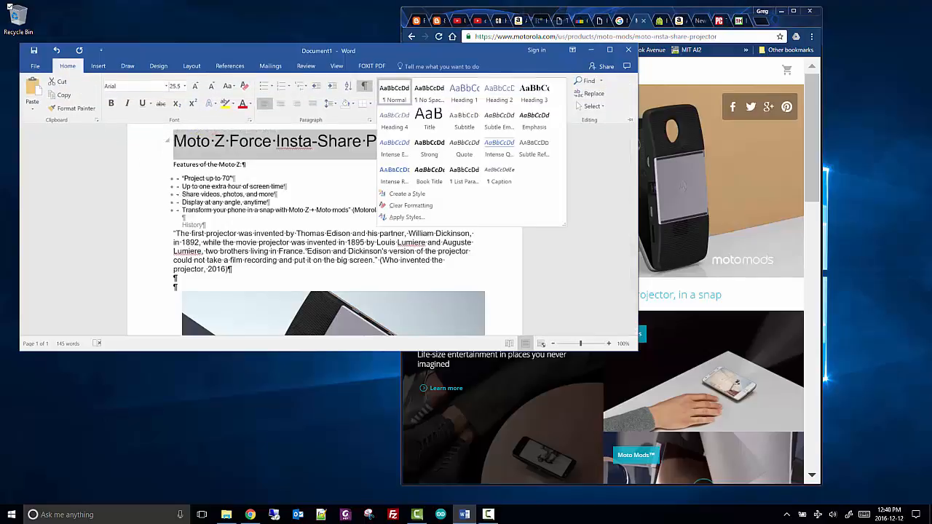
{"action": "left_click", "coordinate": [435, 131]}
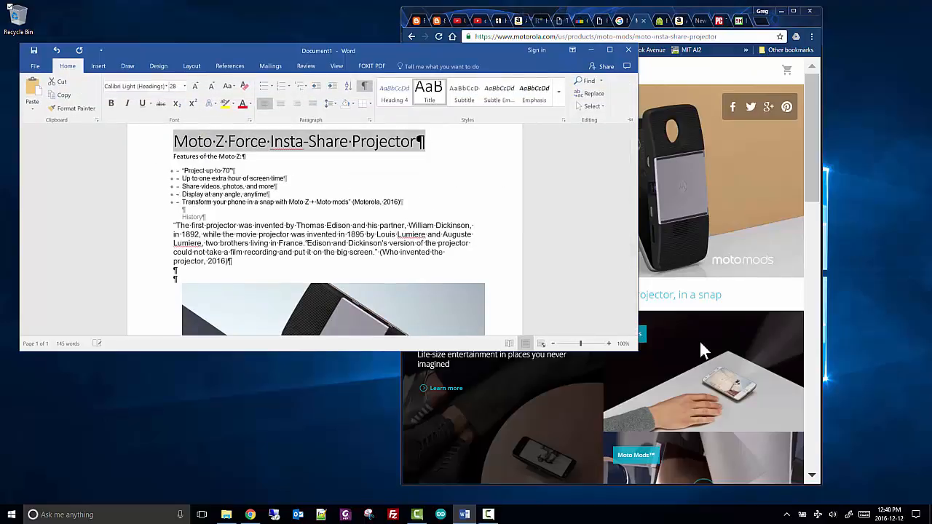
Apply the Heading 1 style to the "History" line and hide the formatting marks.
{"action": "left_click_drag", "start_coordinate": [236, 217], "coordinate": [179, 218]}
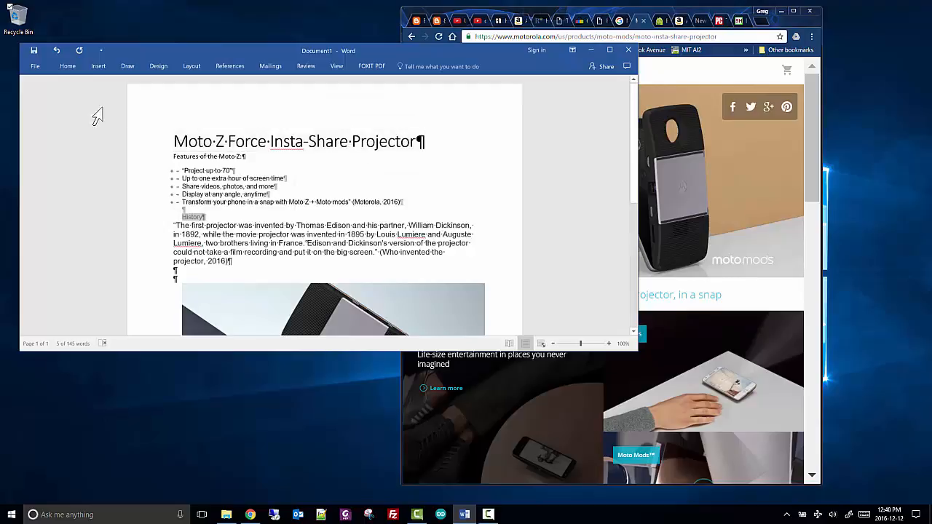
{"action": "left_click", "coordinate": [66, 67]}
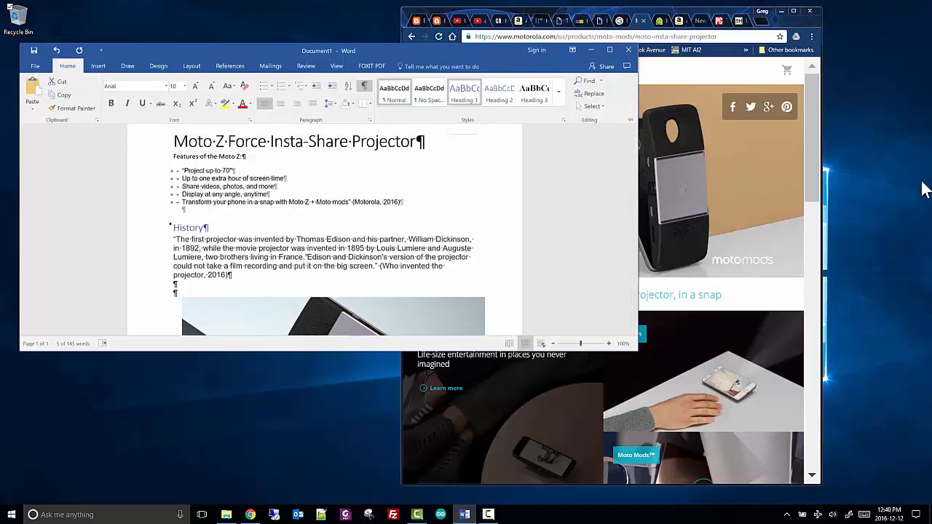
{"action": "left_click", "coordinate": [470, 94]}
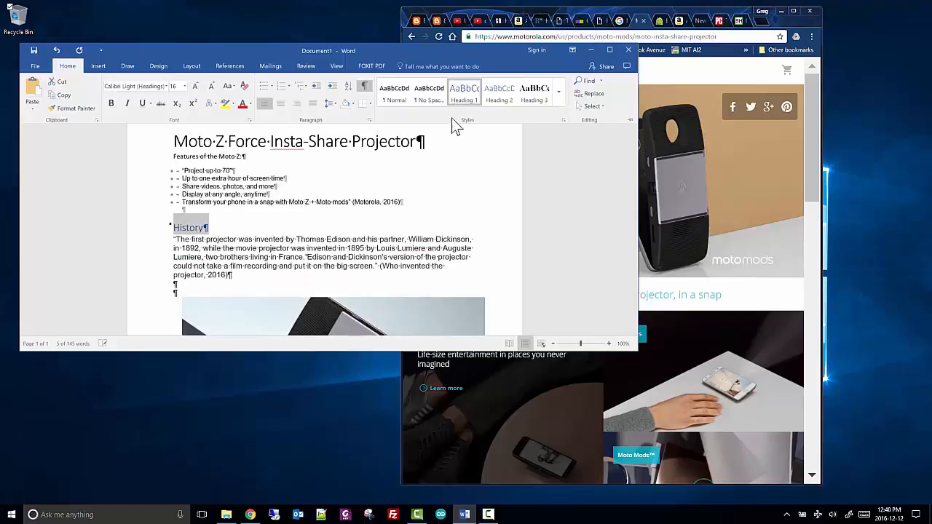
{"action": "left_click", "coordinate": [366, 88]}
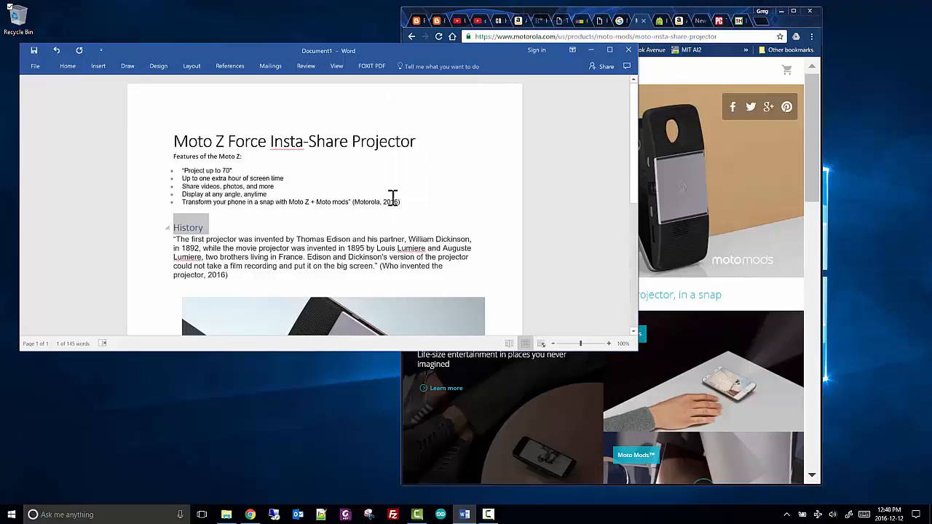
Show the ruler and indent the five bulleted Moto Z features so their text starts at about 1.2 cm.
{"action": "left_click_drag", "start_coordinate": [400, 202], "coordinate": [182, 175]}
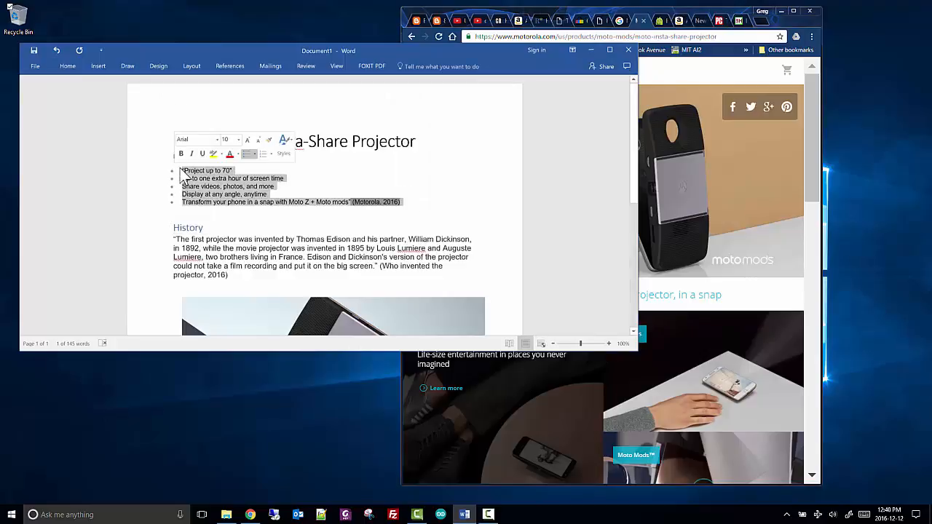
{"action": "left_click", "coordinate": [431, 213]}
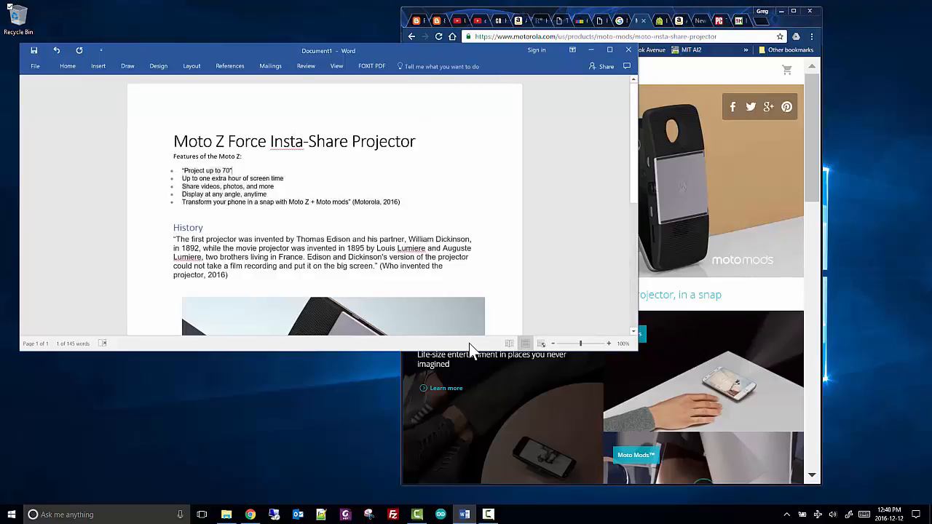
{"action": "left_click", "coordinate": [184, 170]}
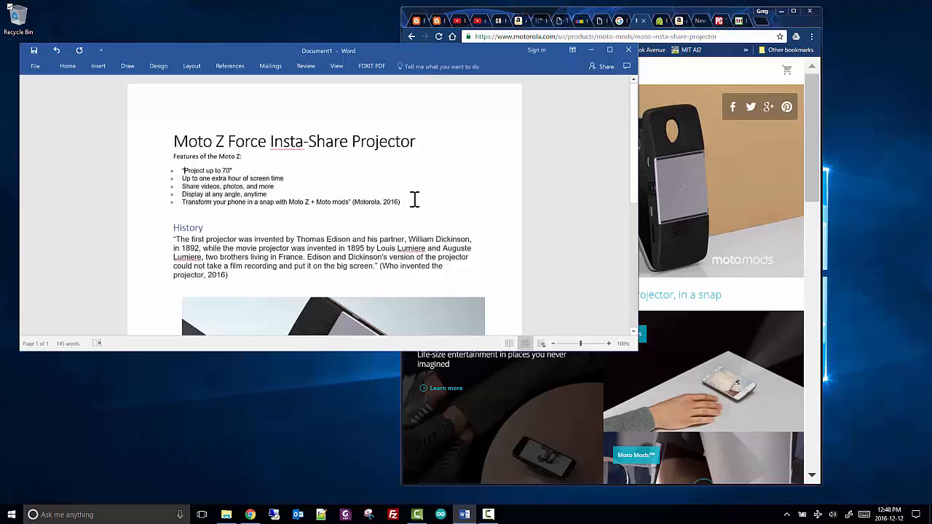
{"action": "left_click_drag", "start_coordinate": [412, 202], "coordinate": [180, 172]}
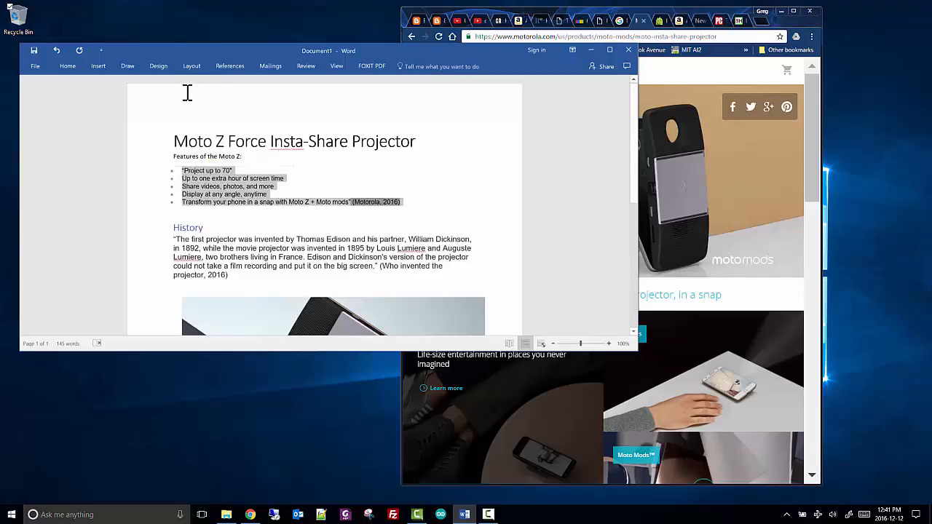
{"action": "left_click", "coordinate": [336, 67]}
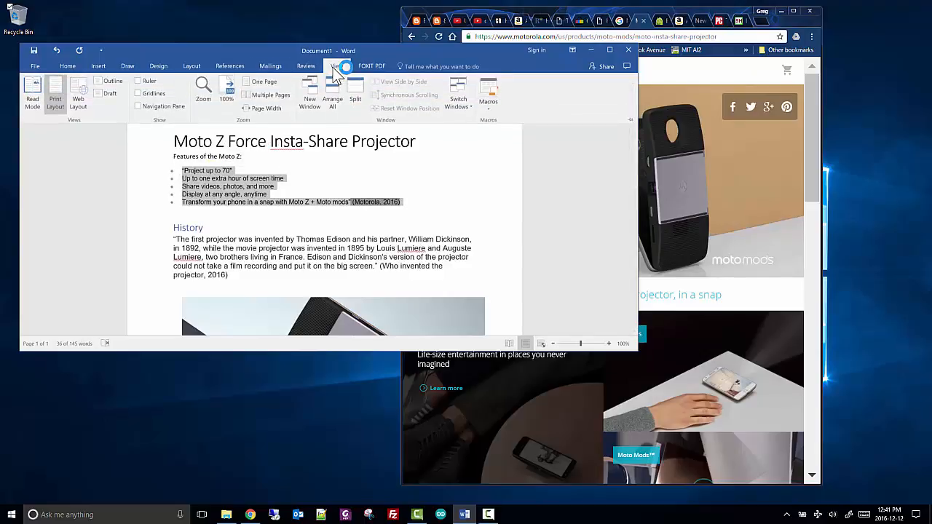
{"action": "left_click", "coordinate": [138, 81]}
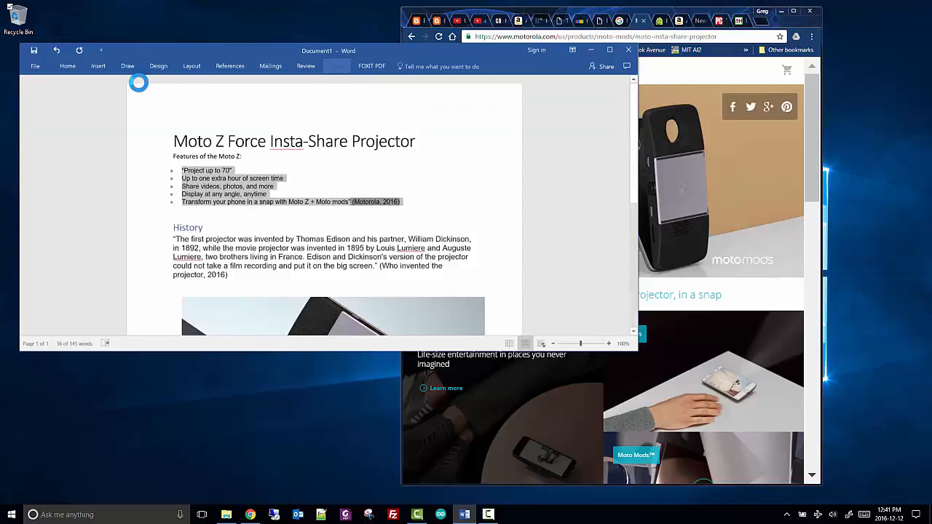
{"action": "left_click_drag", "start_coordinate": [187, 84], "coordinate": [201, 81]}
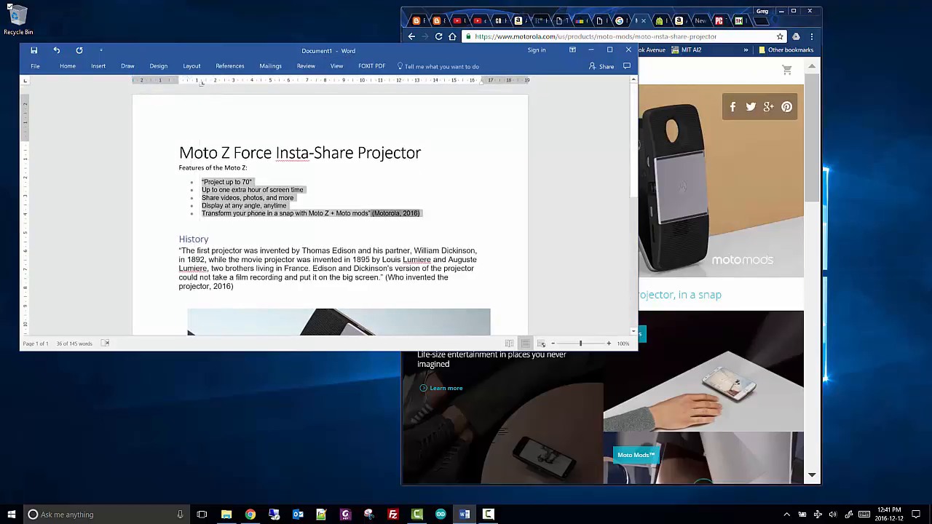
Look over the document's layout from the title through the projector image to the bibliography.
{"action": "left_click", "coordinate": [247, 221]}
{"action": "scroll", "coordinate": [247, 218], "scroll_direction": "down", "scroll_amount": 4}
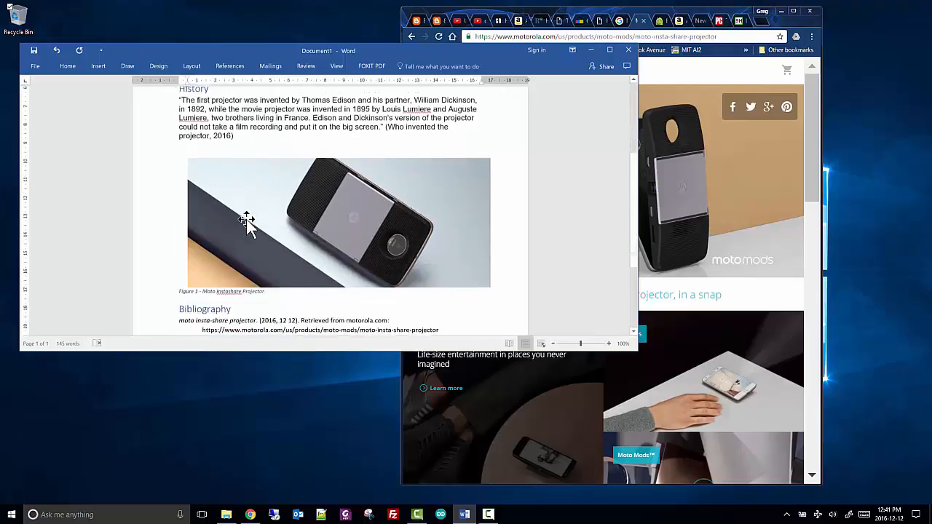
{"action": "scroll", "coordinate": [247, 219], "scroll_direction": "up", "scroll_amount": 5}
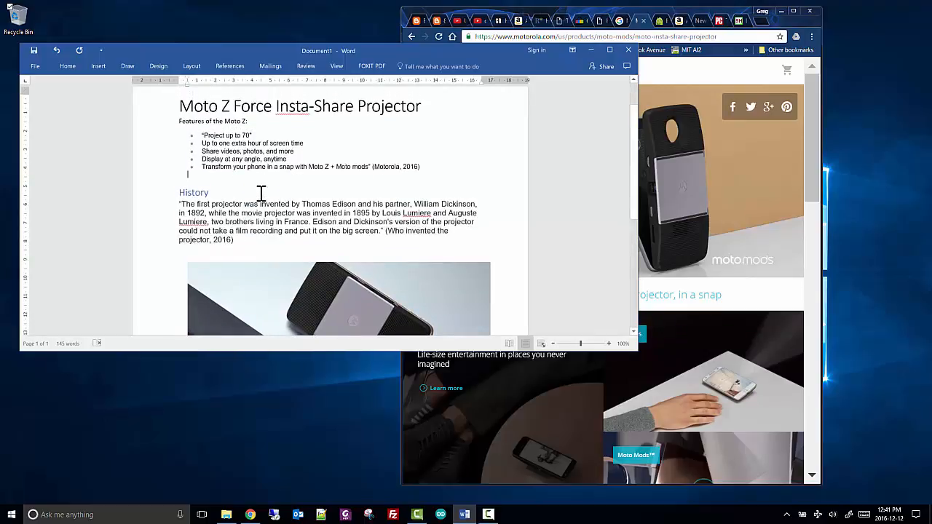
{"action": "scroll", "coordinate": [262, 193], "scroll_direction": "up", "scroll_amount": 2}
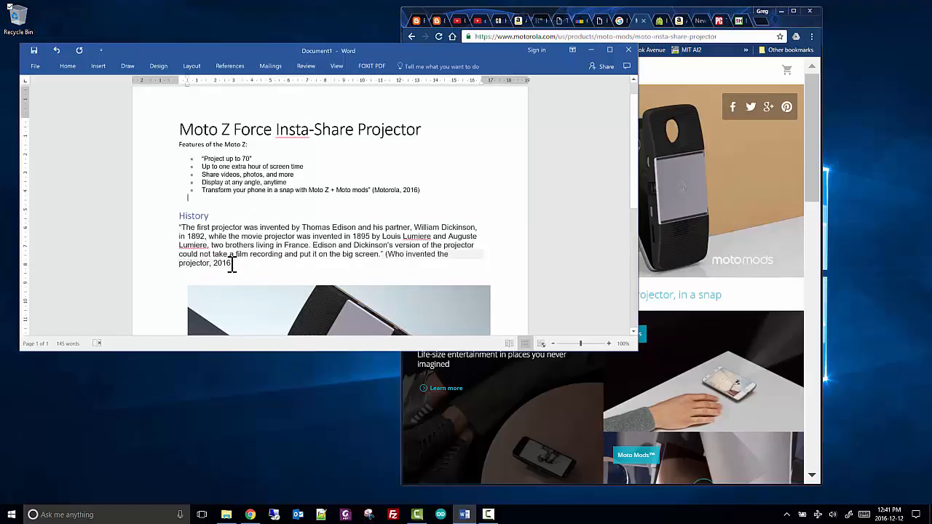
{"action": "scroll", "coordinate": [229, 203], "scroll_direction": "down", "scroll_amount": 4}
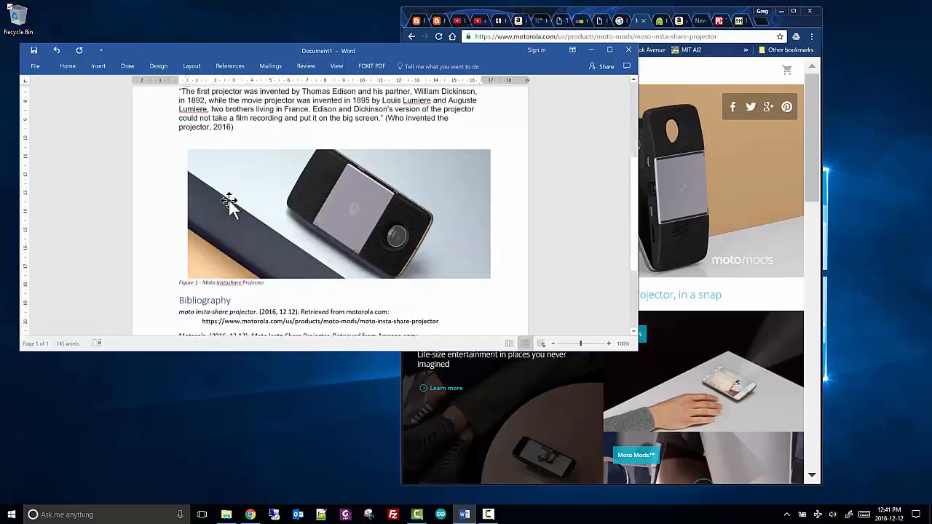
{"action": "scroll", "coordinate": [229, 204], "scroll_direction": "down", "scroll_amount": 3}
{"action": "scroll", "coordinate": [228, 202], "scroll_direction": "up", "scroll_amount": 5}
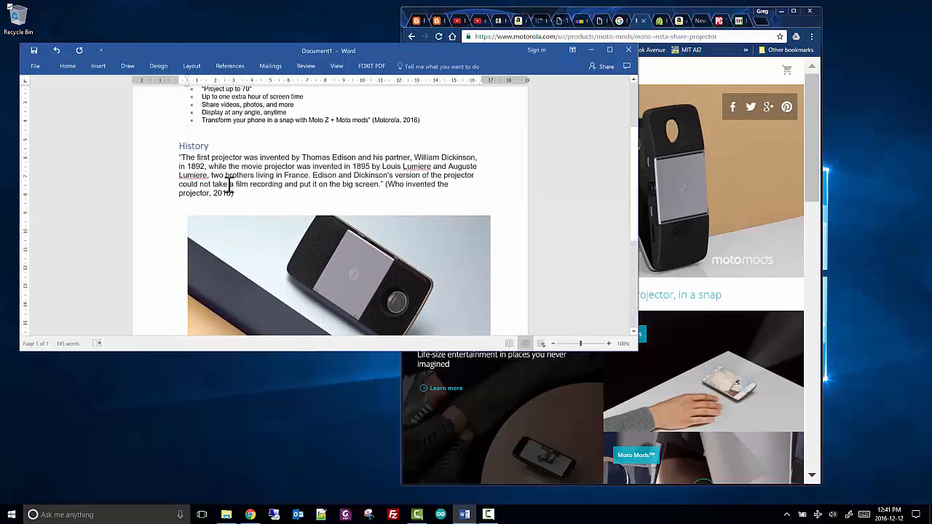
Copy the formatting of the "photos, and more" bullet text onto the quoted History paragraph with Format Painter.
{"action": "left_click_drag", "start_coordinate": [234, 193], "coordinate": [177, 158]}
{"action": "scroll", "coordinate": [177, 157], "scroll_direction": "up", "scroll_amount": 1}
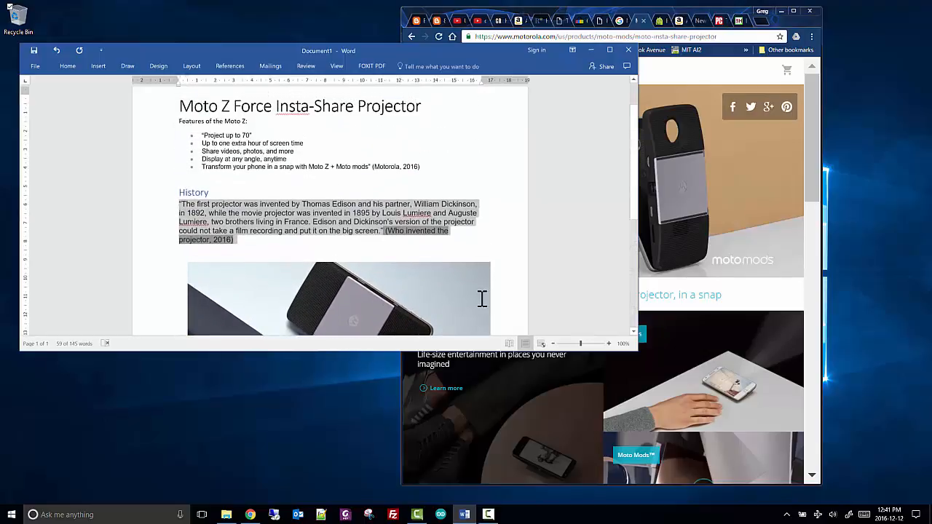
{"action": "left_click_drag", "start_coordinate": [242, 152], "coordinate": [238, 151]}
{"action": "left_click_drag", "start_coordinate": [297, 152], "coordinate": [245, 153]}
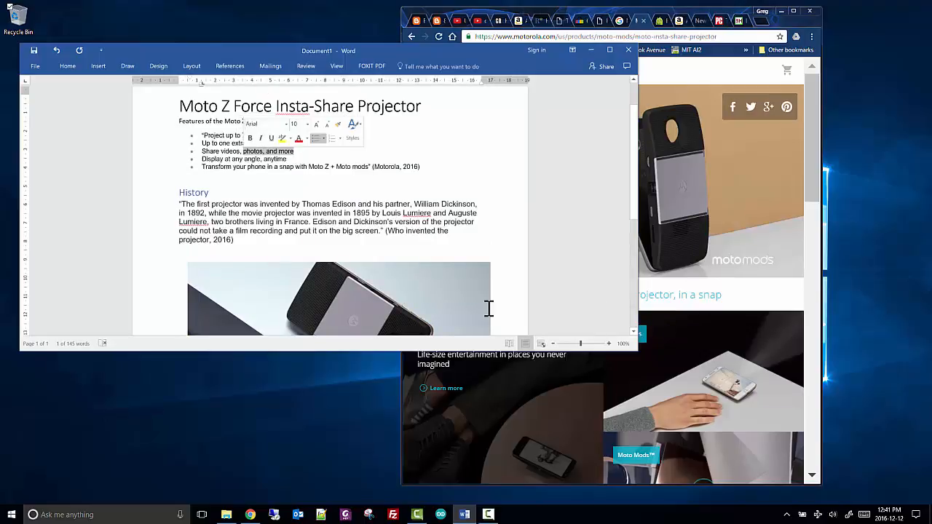
{"action": "left_click", "coordinate": [67, 65]}
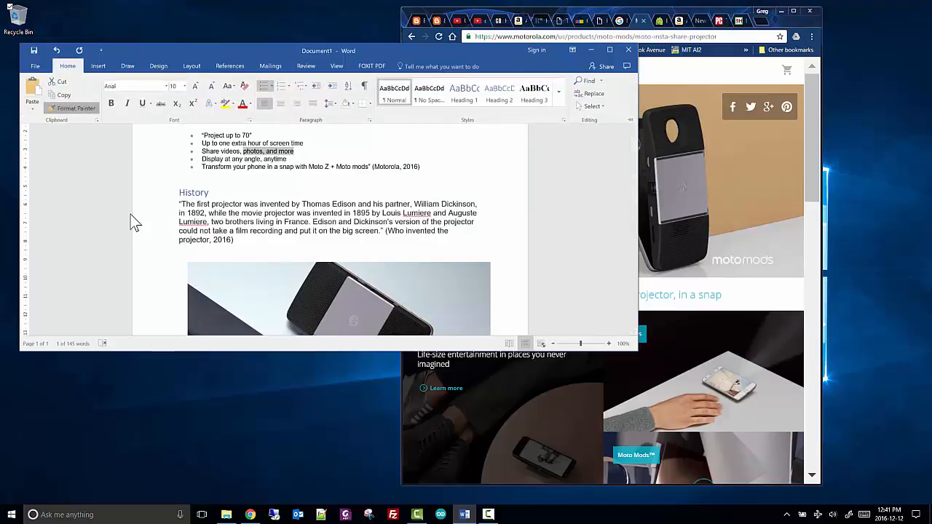
{"action": "left_click", "coordinate": [189, 210]}
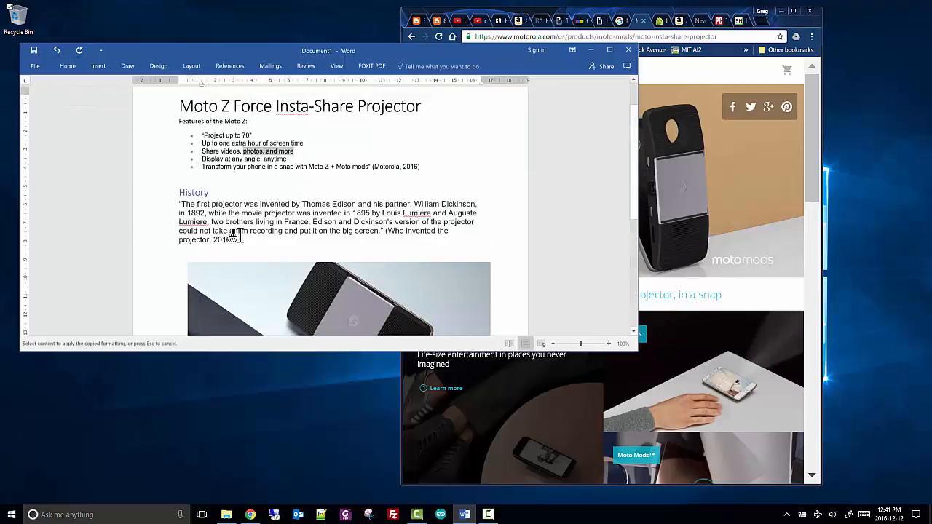
{"action": "mouse_move", "coordinate": [235, 238]}
{"action": "left_mouse_down"}
{"action": "mouse_move", "coordinate": [182, 222]}
{"action": "mouse_move", "coordinate": [179, 204]}
{"action": "left_mouse_up"}
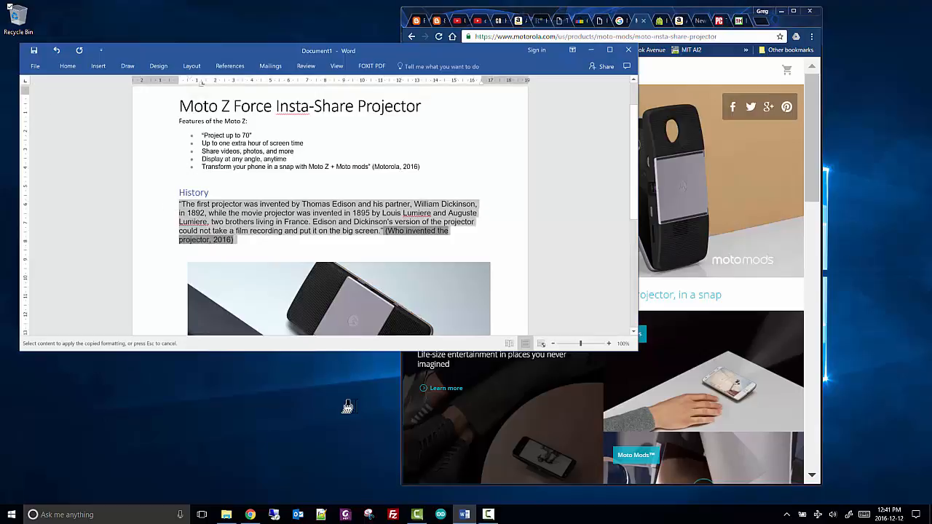
{"action": "left_click", "coordinate": [354, 231]}
Display the Review commands and check the whole document, from the feature list to the bibliography entries.
{"action": "scroll", "coordinate": [356, 222], "scroll_direction": "up", "scroll_amount": 2}
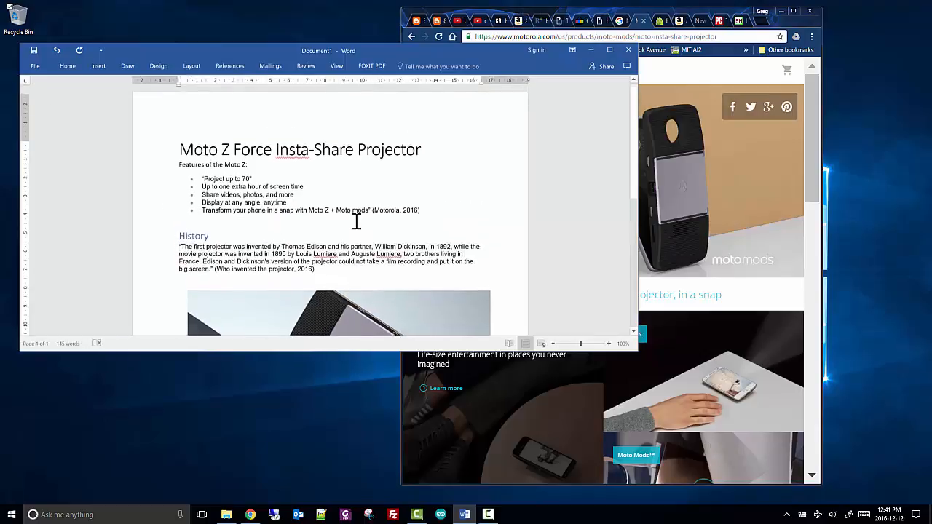
{"action": "scroll", "coordinate": [357, 222], "scroll_direction": "down", "scroll_amount": 5}
{"action": "scroll", "coordinate": [356, 221], "scroll_direction": "up", "scroll_amount": 5}
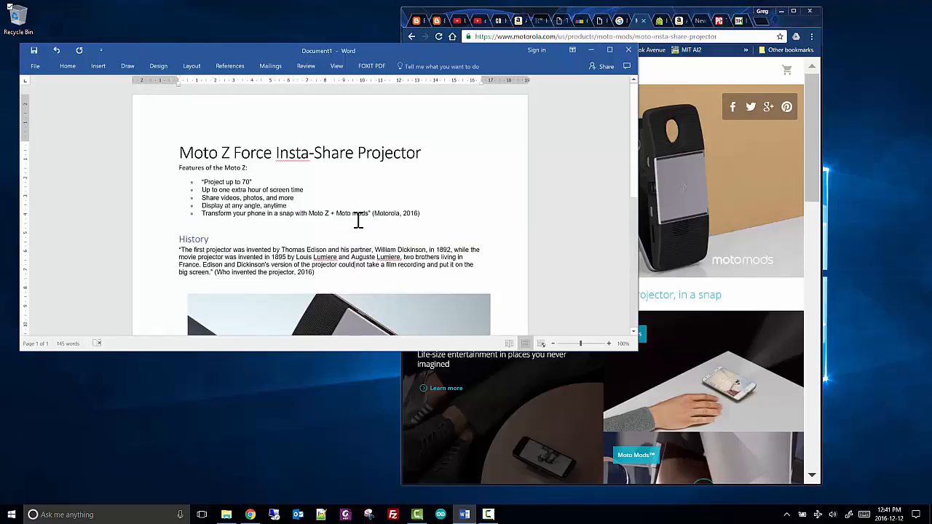
{"action": "left_click", "coordinate": [310, 66]}
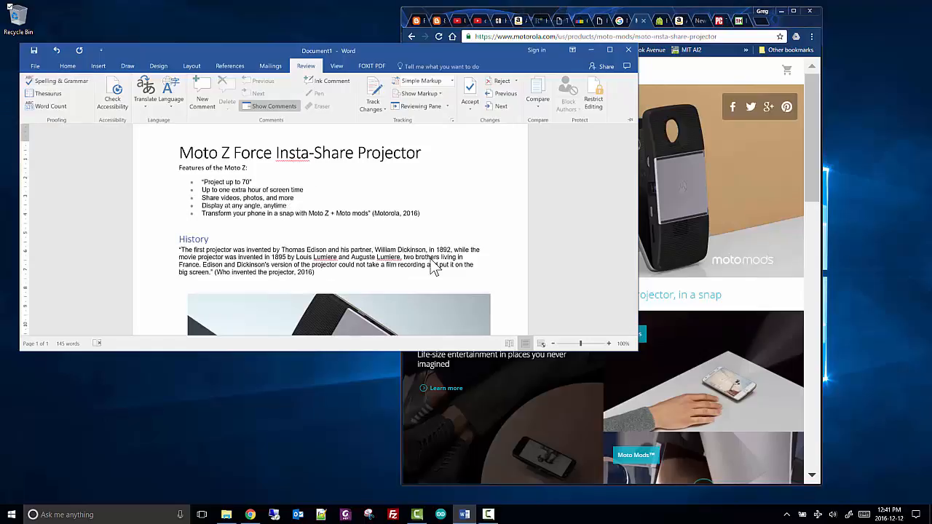
{"action": "scroll", "coordinate": [430, 262], "scroll_direction": "down", "scroll_amount": 9}
{"action": "scroll", "coordinate": [431, 262], "scroll_direction": "up", "scroll_amount": 7}
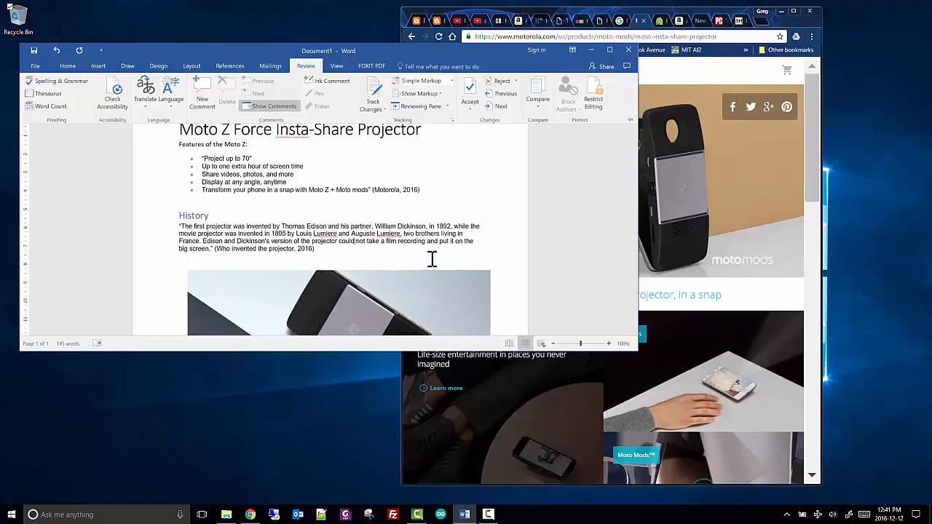
{"action": "scroll", "coordinate": [429, 261], "scroll_direction": "down", "scroll_amount": 5}
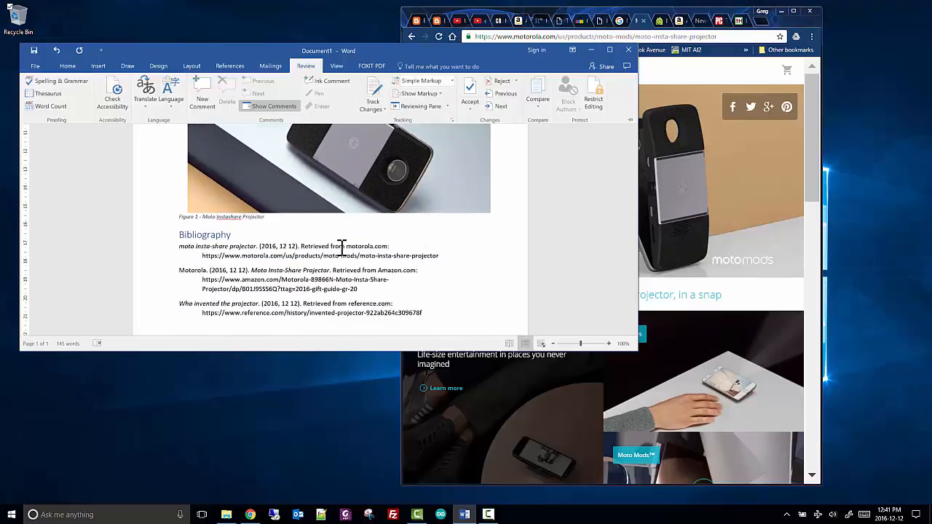
{"action": "scroll", "coordinate": [343, 251], "scroll_direction": "up", "scroll_amount": 5}
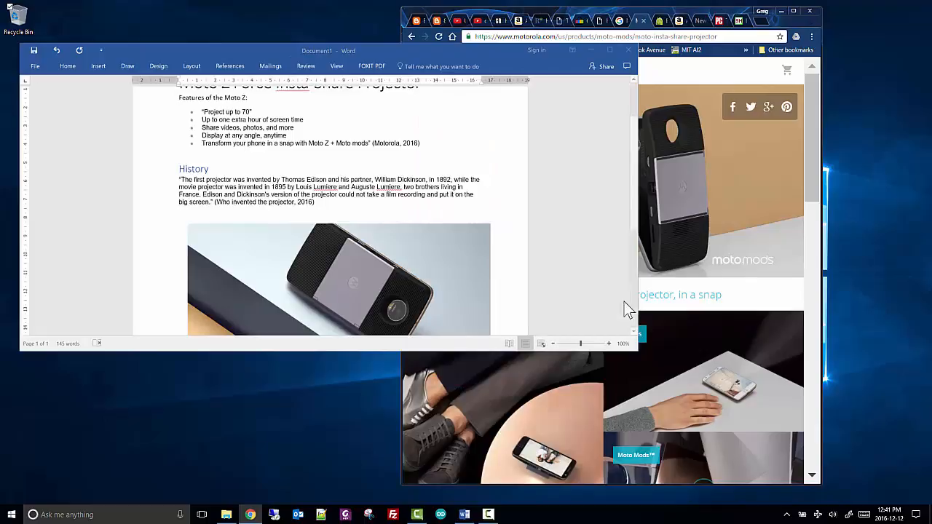
Switch to the Motorola projector page in the browser and return to the Word document's bibliography.
{"action": "left_click", "coordinate": [781, 301]}
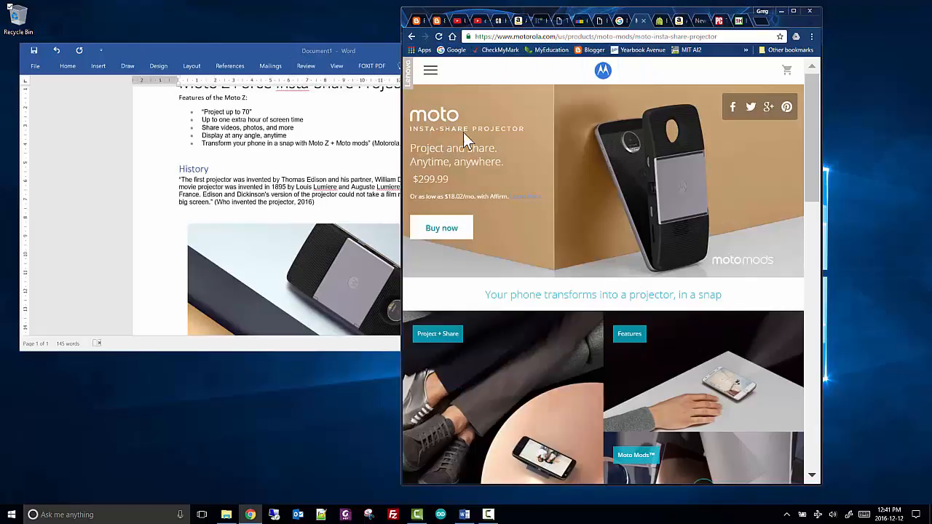
{"action": "left_click", "coordinate": [246, 203]}
{"action": "scroll", "coordinate": [263, 208], "scroll_direction": "down", "scroll_amount": 5}
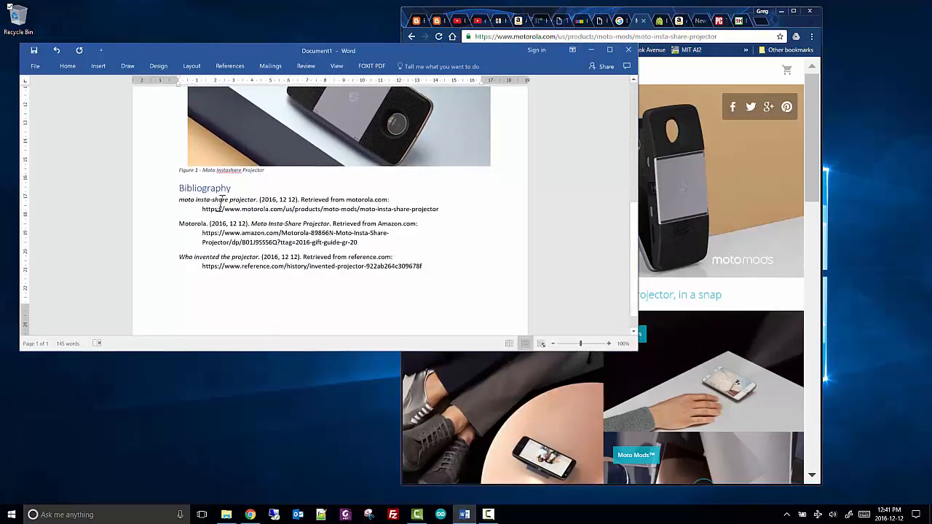
Correct the product name in the Figure 1 caption to "Insta-Share", checking the spelling on the Motorola page in the browser.
{"action": "left_click", "coordinate": [230, 171]}
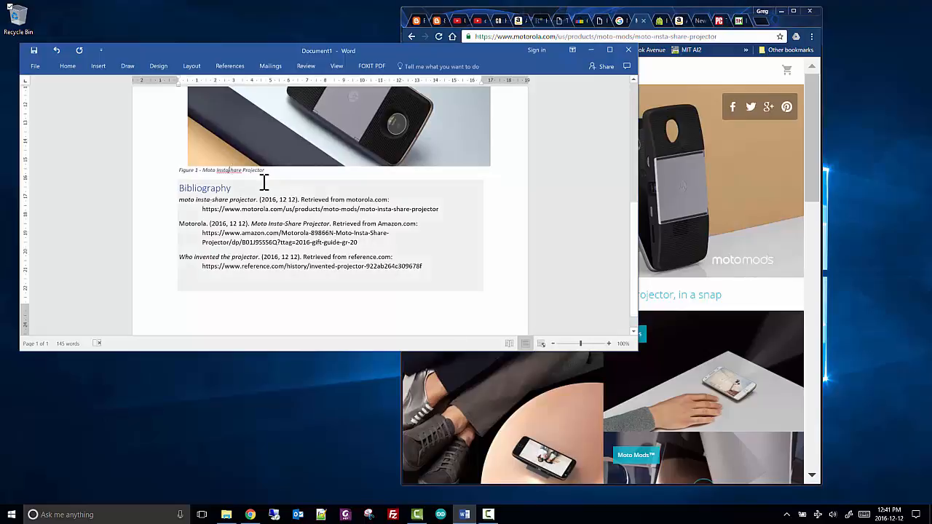
{"action": "type", "text": "-"}
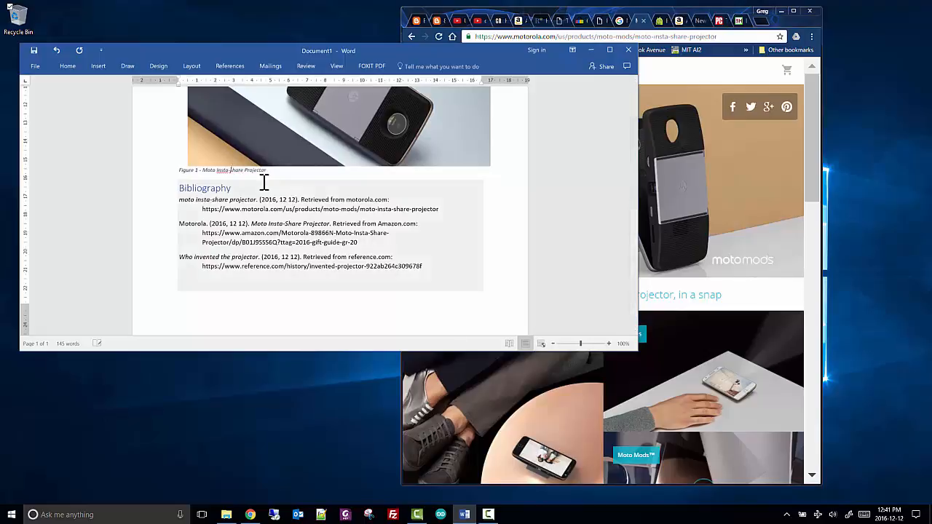
{"action": "left_click", "coordinate": [764, 299]}
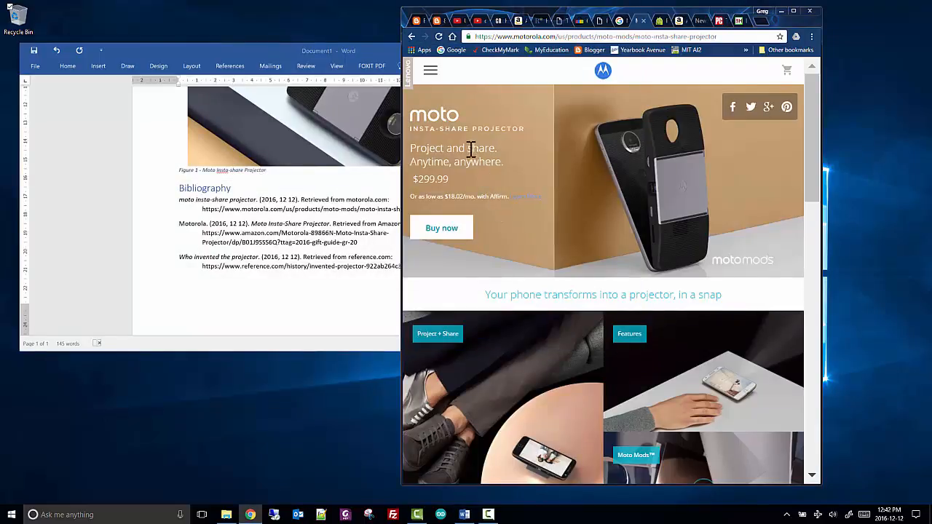
{"action": "left_click", "coordinate": [232, 172]}
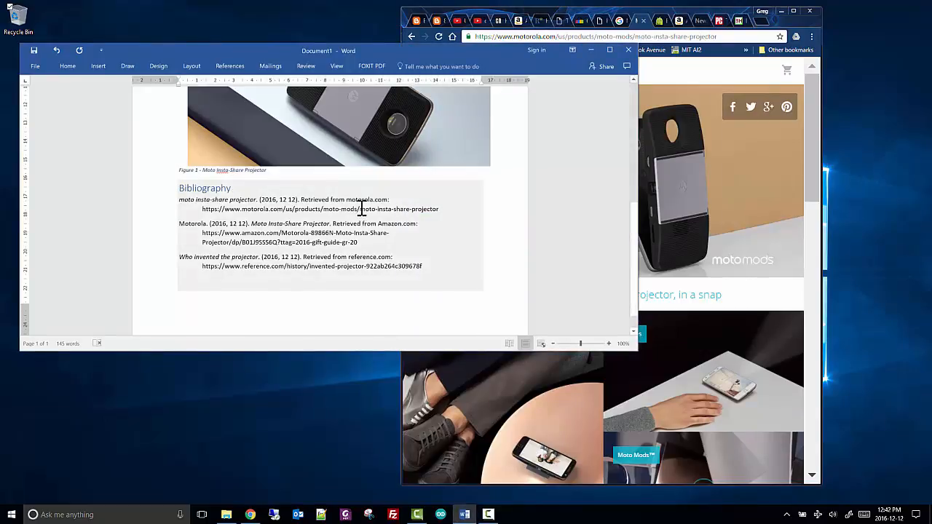
Turn on Track Changes for the document.
{"action": "scroll", "coordinate": [362, 209], "scroll_direction": "up", "scroll_amount": 6}
{"action": "scroll", "coordinate": [360, 218], "scroll_direction": "up", "scroll_amount": 3}
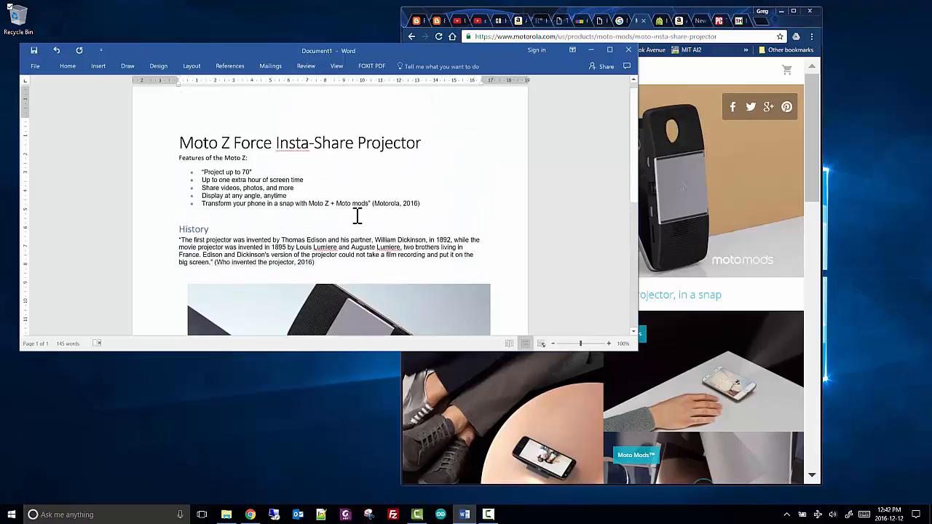
{"action": "scroll", "coordinate": [437, 187], "scroll_direction": "down", "scroll_amount": 10}
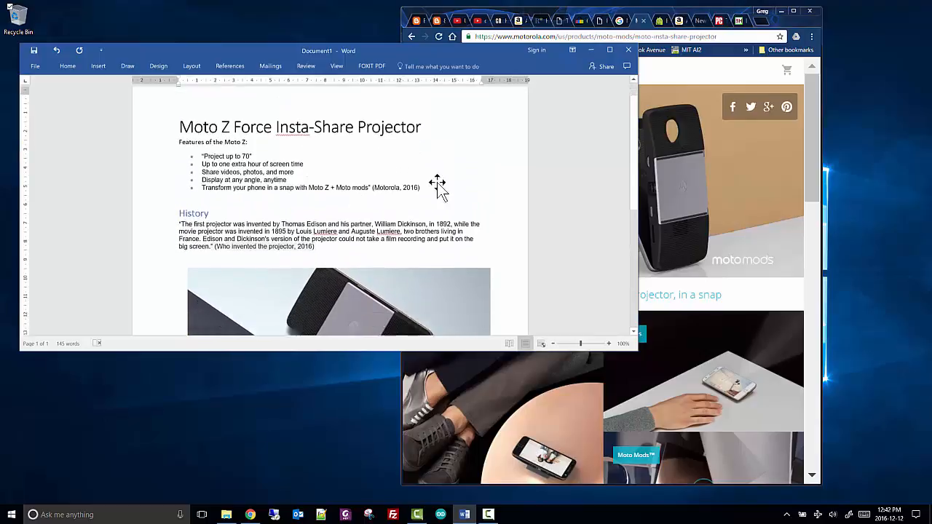
{"action": "scroll", "coordinate": [437, 187], "scroll_direction": "up", "scroll_amount": 8}
{"action": "scroll", "coordinate": [439, 182], "scroll_direction": "up", "scroll_amount": 3}
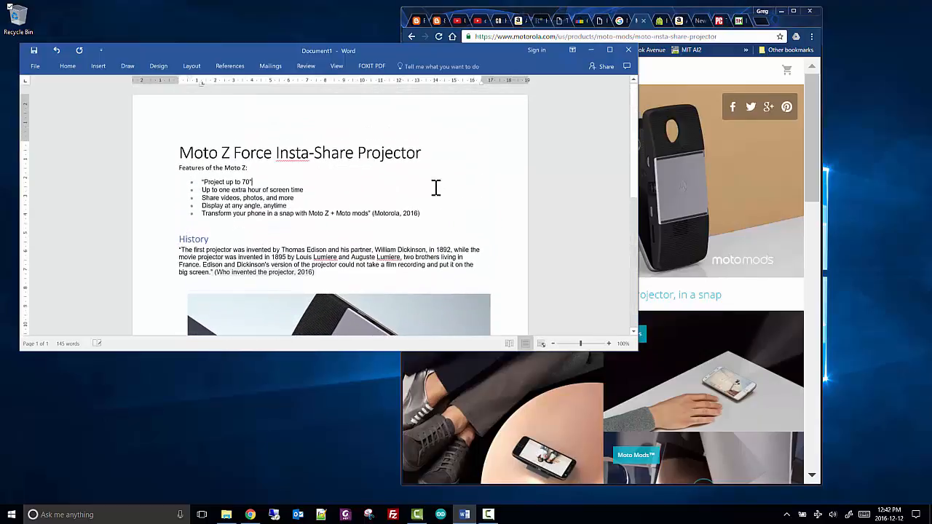
{"action": "left_click", "coordinate": [309, 67]}
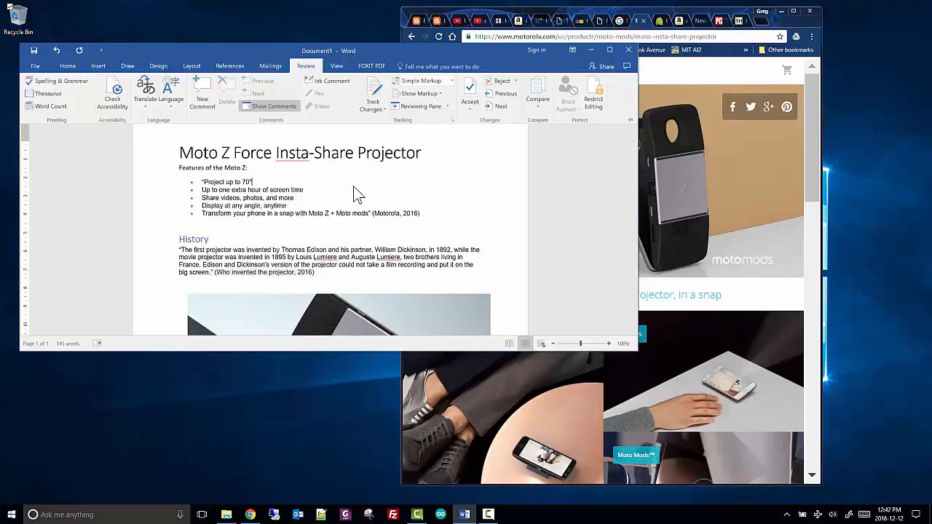
{"action": "left_click", "coordinate": [375, 94]}
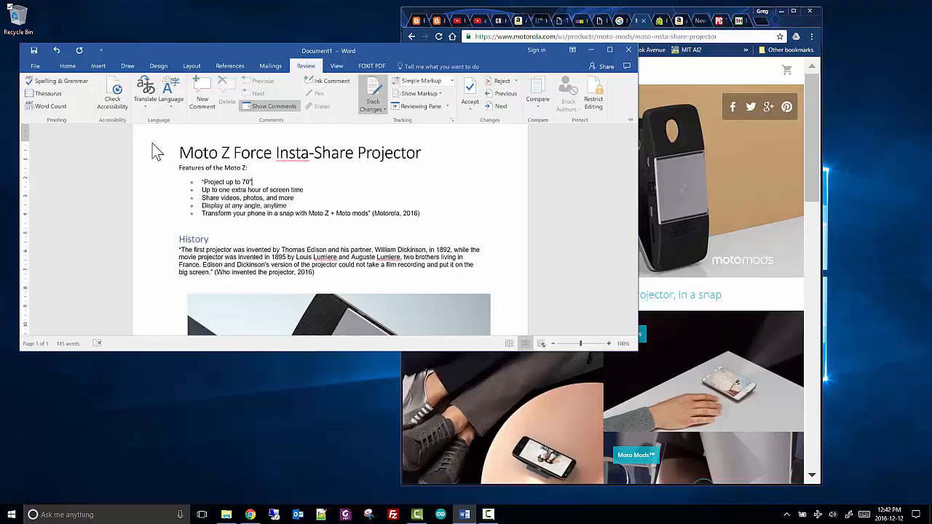
{"action": "left_click", "coordinate": [34, 51]}
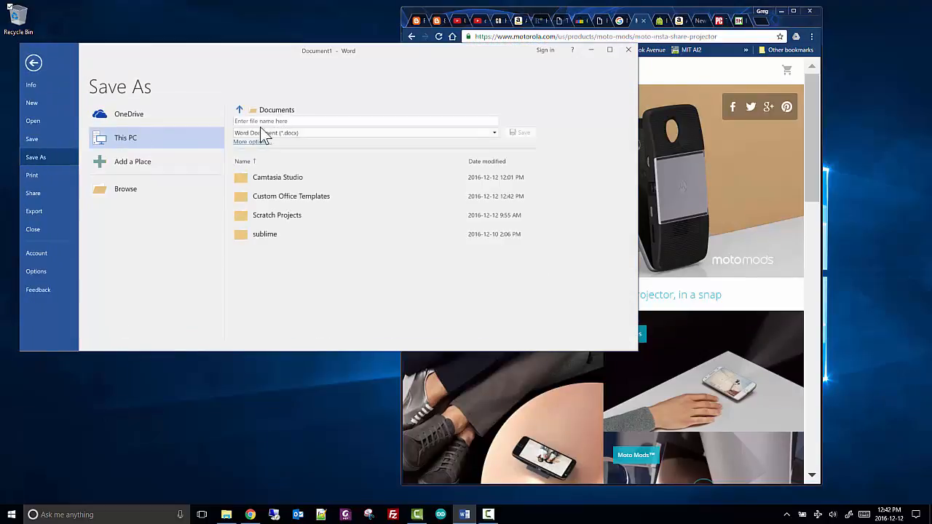
{"action": "left_click", "coordinate": [34, 63]}
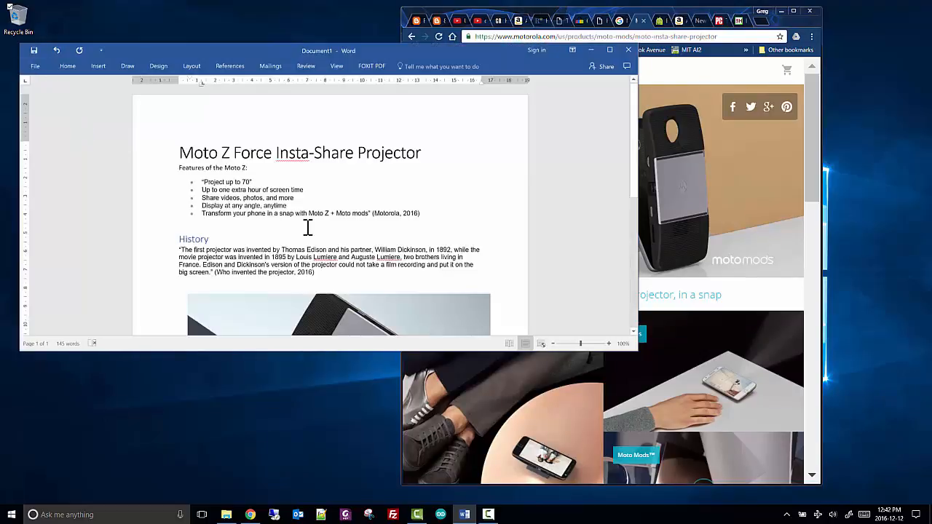
{"action": "left_click", "coordinate": [306, 66]}
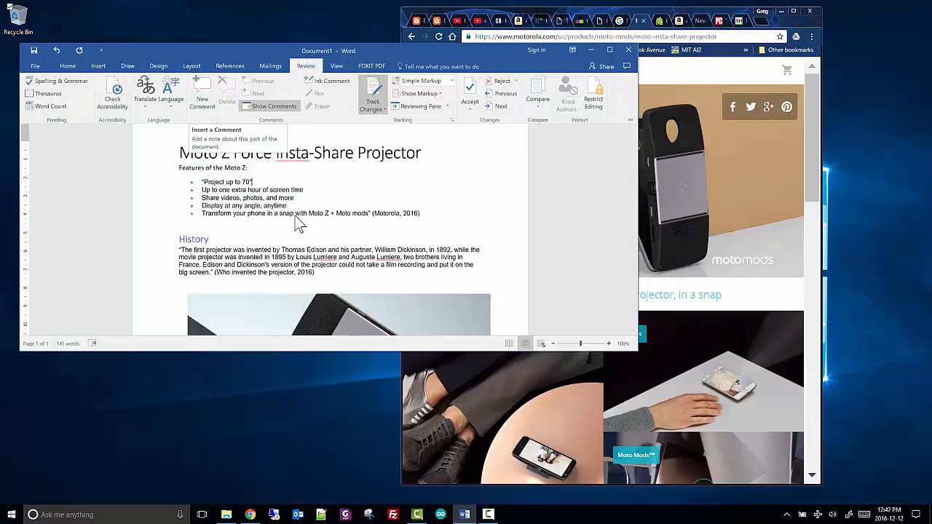
{"action": "left_click", "coordinate": [596, 421]}
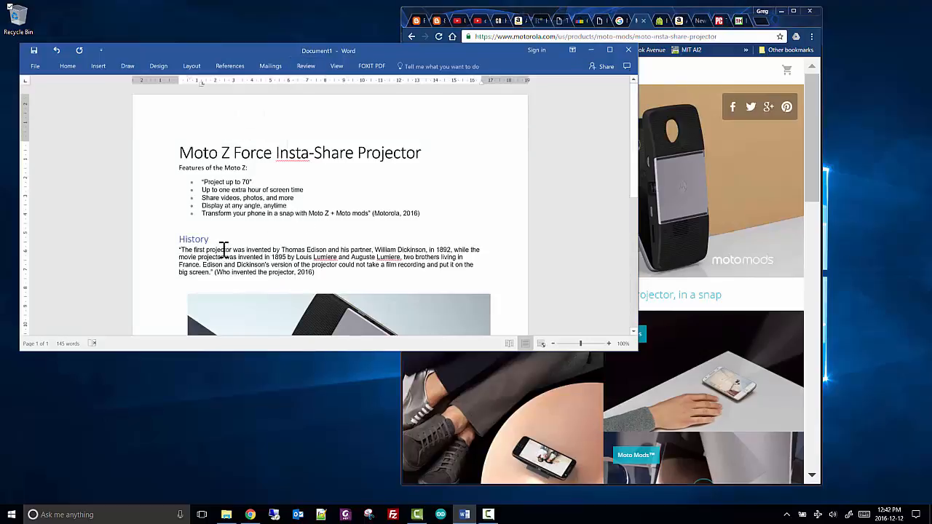
Delete the letters "oje" from the first "projector" in the History paragraph.
{"action": "double_click", "coordinate": [222, 249]}
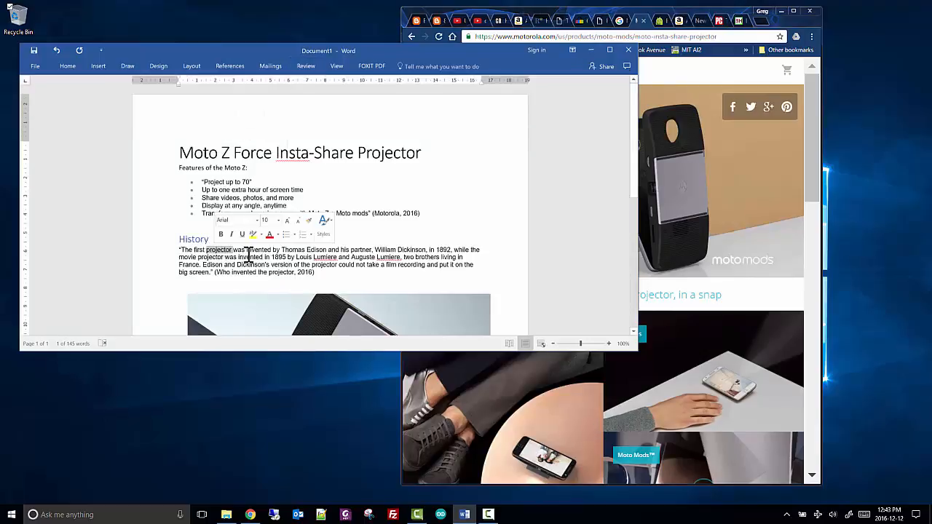
{"action": "left_click", "coordinate": [224, 253]}
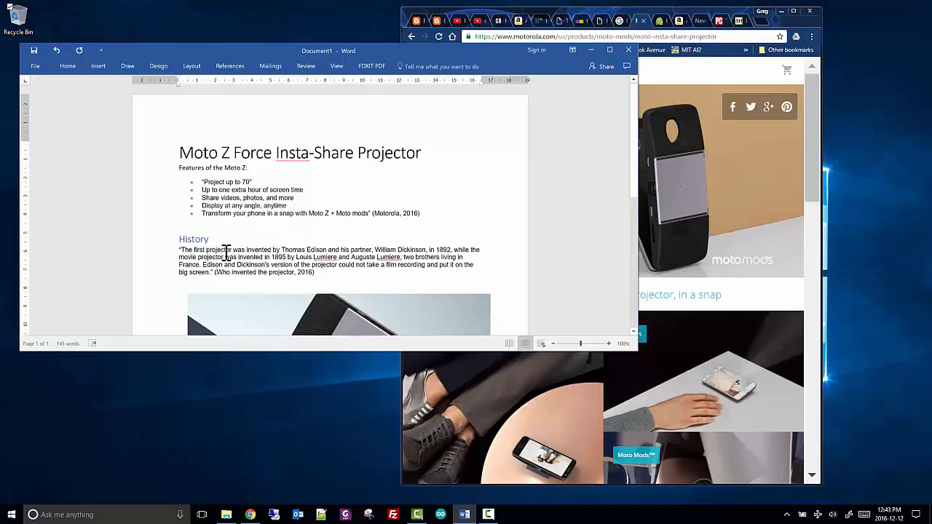
{"action": "key", "text": "BackSpace"}
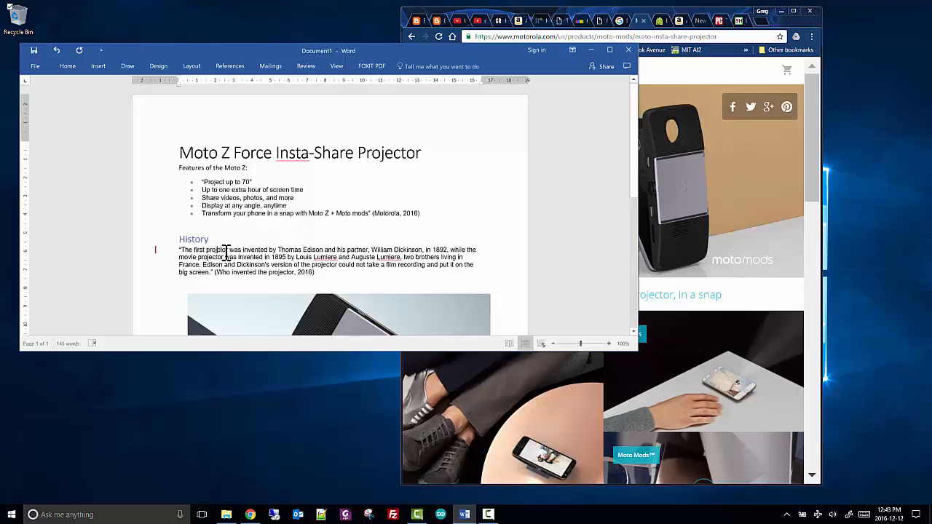
{"action": "key", "text": "BackSpace"}
{"action": "key", "text": "BackSpace"}
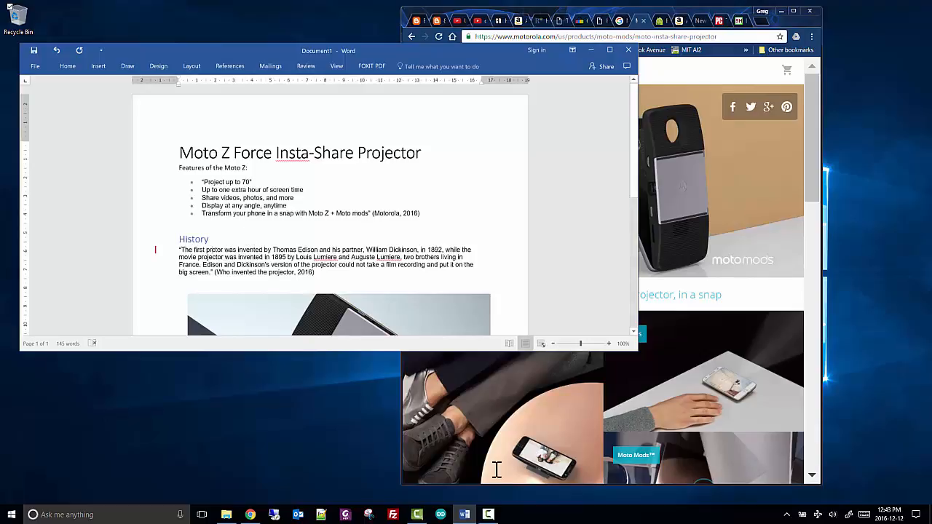
View the spelling suggestions for the shortened word in the History paragraph and restore its missing letters "oje".
{"action": "left_click", "coordinate": [247, 233]}
{"action": "right_click", "coordinate": [218, 249]}
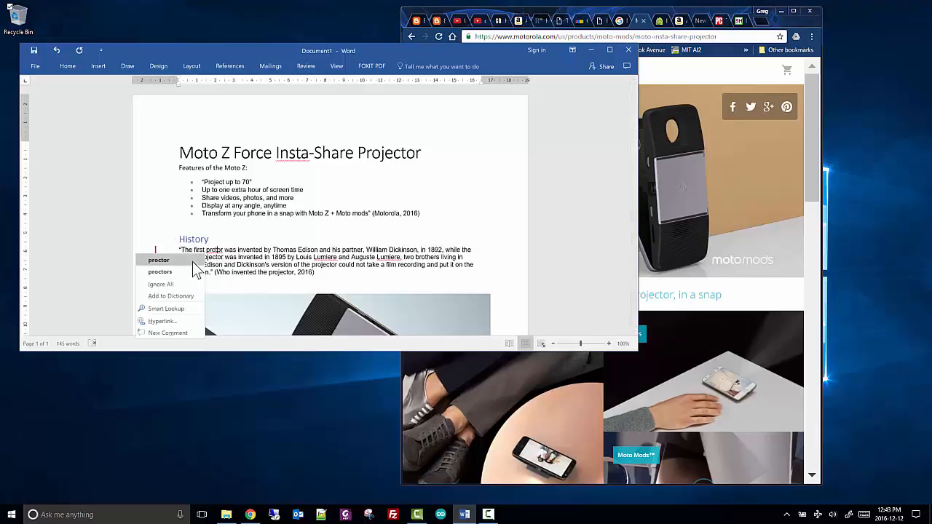
{"action": "left_click", "coordinate": [219, 249]}
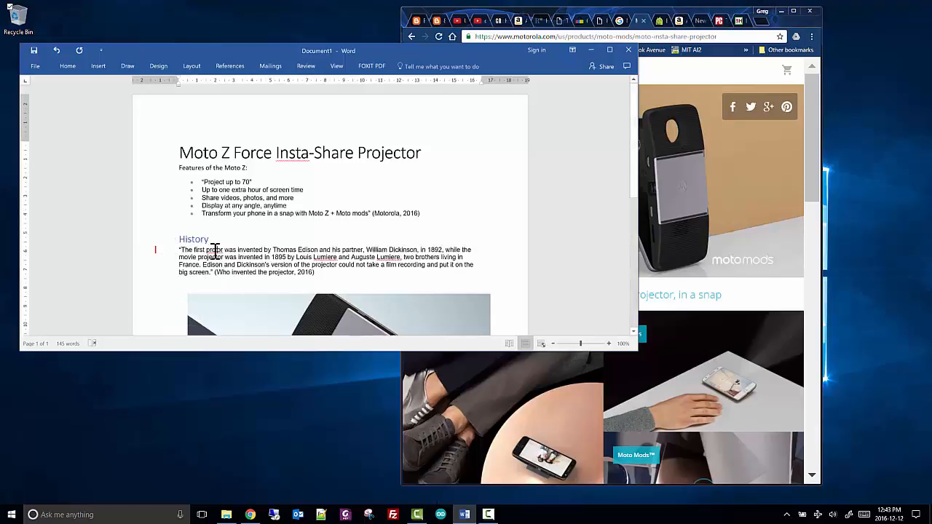
{"action": "type", "text": "oje"}
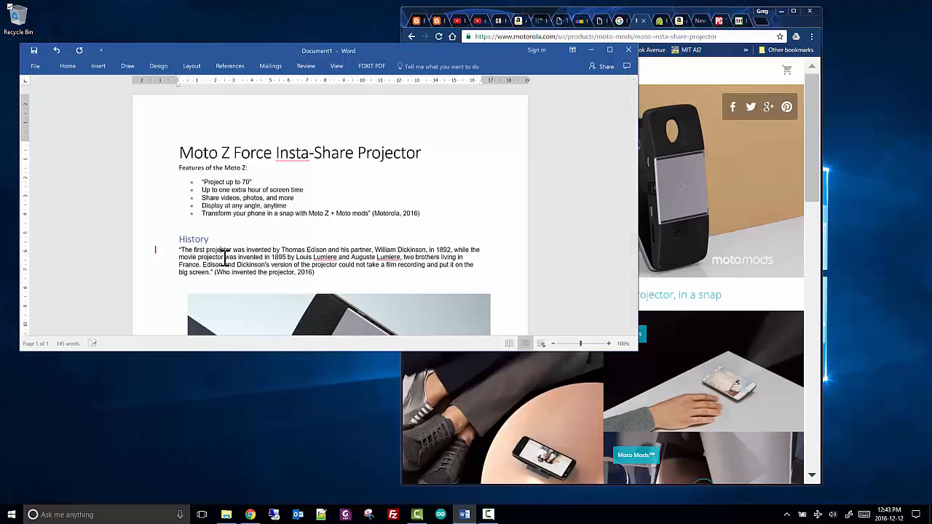
Add the comment "This was important no know." to the History heading.
{"action": "left_click", "coordinate": [276, 234]}
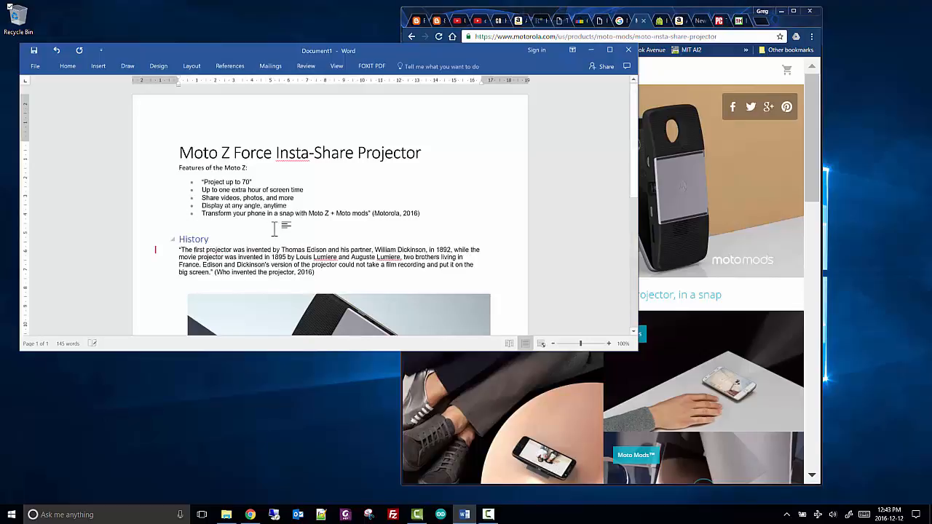
{"action": "left_click", "coordinate": [305, 66]}
{"action": "left_click", "coordinate": [206, 89]}
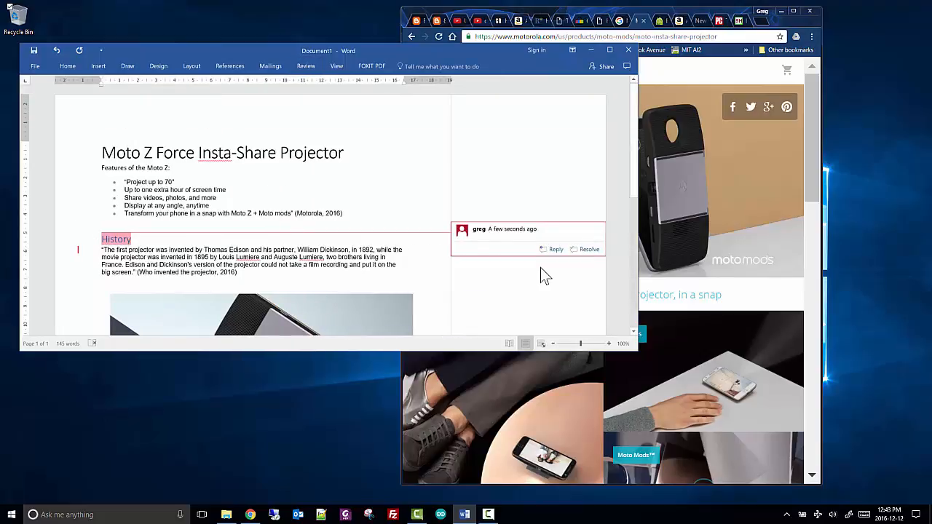
{"action": "type", "text": "This was"}
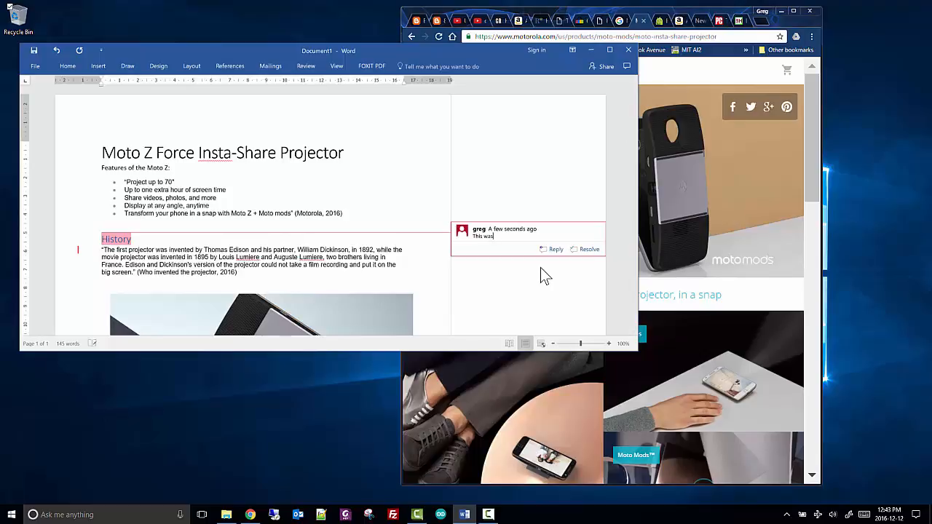
{"action": "type", "text": " important to KNow"}
{"action": "key", "text": "BackSpace"}
{"action": "key", "text": "BackSpace"}
{"action": "key", "text": "BackSpace"}
{"action": "key", "text": "BackSpace"}
{"action": "type", "text": "know."}
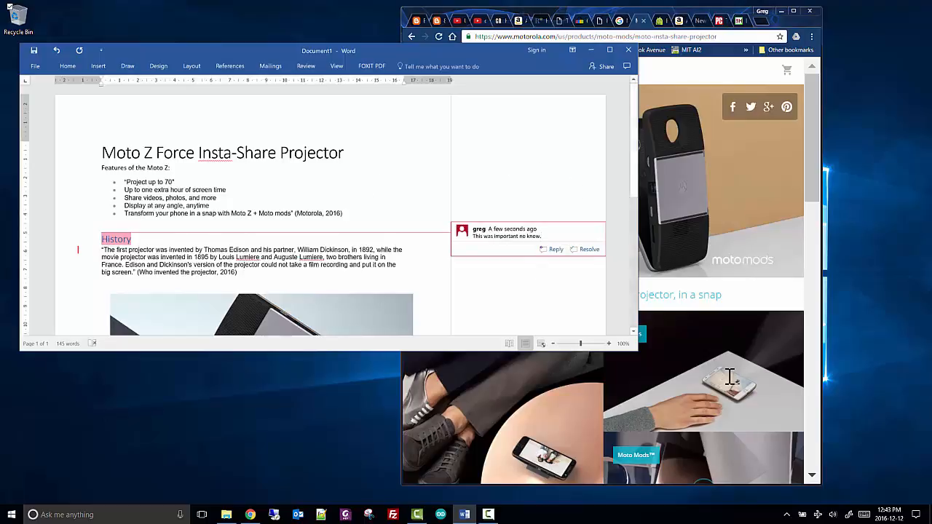
{"action": "left_click", "coordinate": [320, 230]}
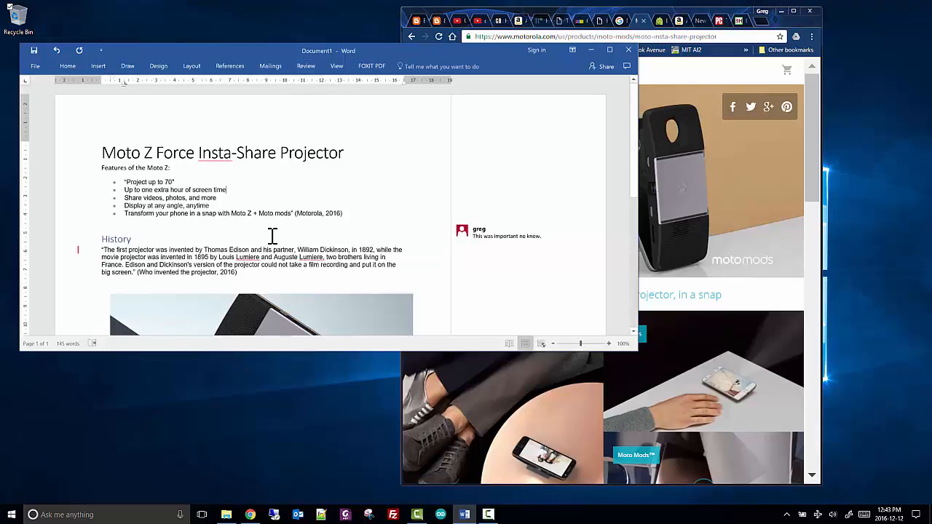
Turn off Track Changes and delete the comment on the History heading.
{"action": "left_click", "coordinate": [305, 66]}
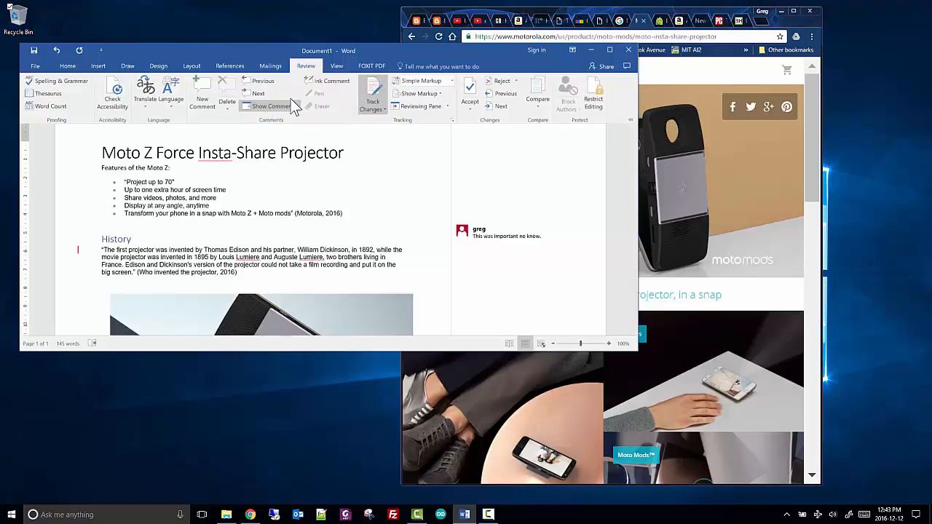
{"action": "left_click", "coordinate": [373, 96]}
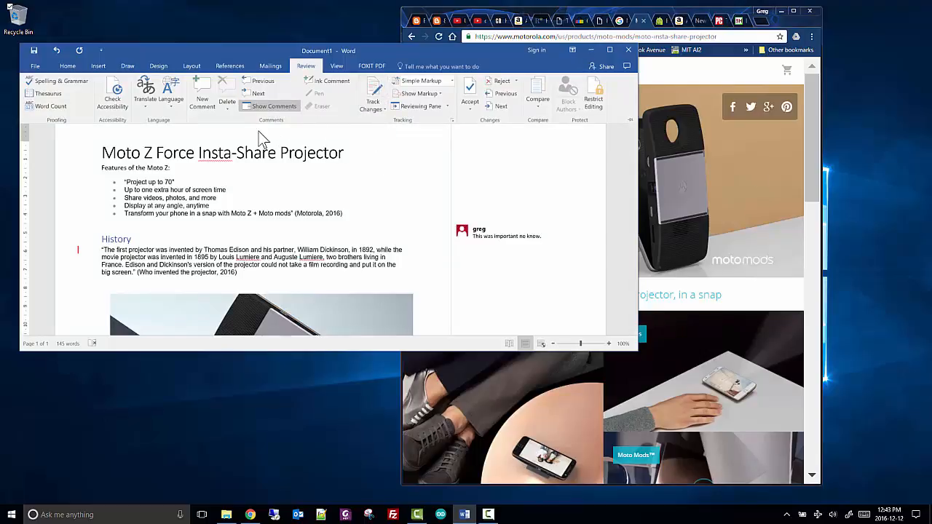
{"action": "left_click", "coordinate": [482, 238]}
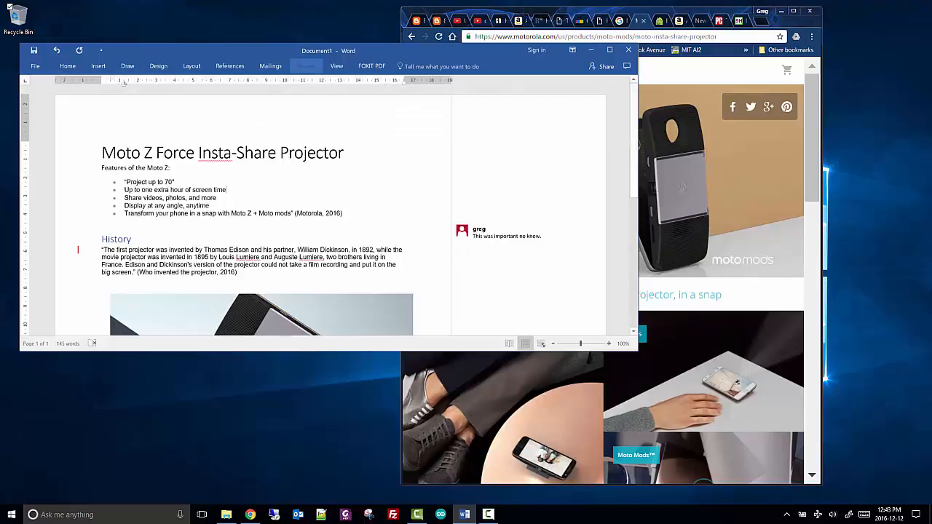
{"action": "right_click", "coordinate": [488, 228]}
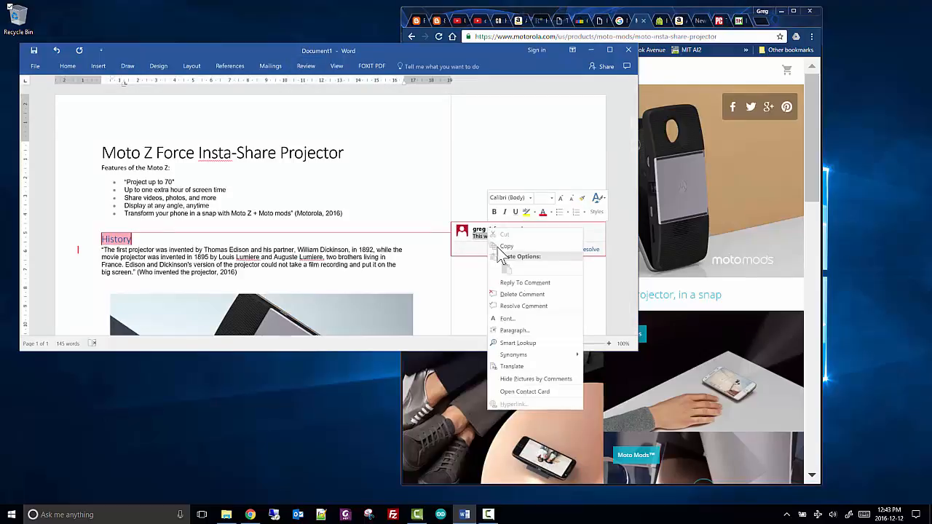
{"action": "left_click", "coordinate": [523, 295]}
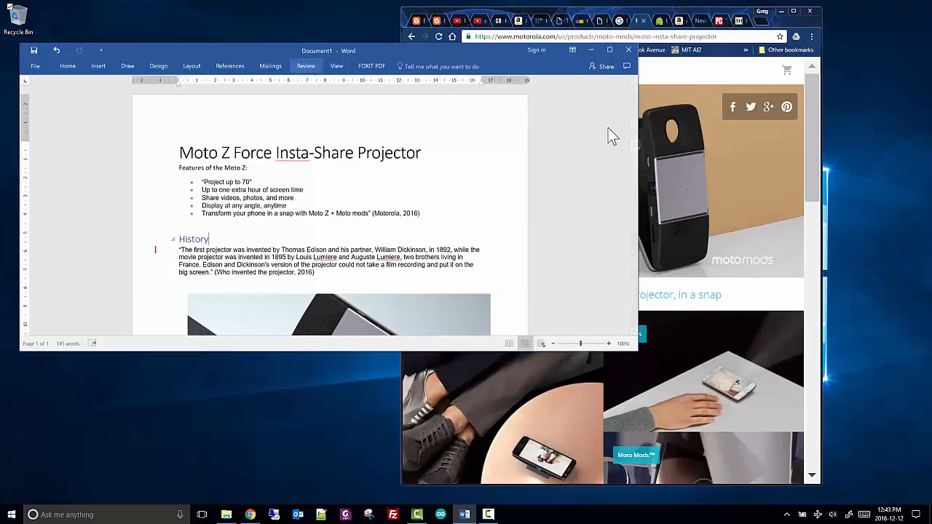
Go to the tracked edit of "projector" in the History paragraph and reject it.
{"action": "left_click", "coordinate": [306, 66]}
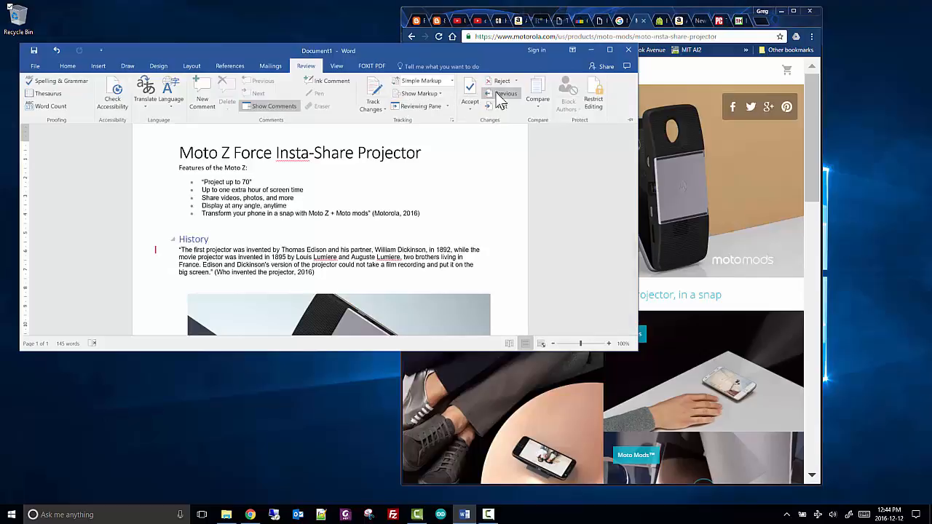
{"action": "left_click", "coordinate": [470, 108]}
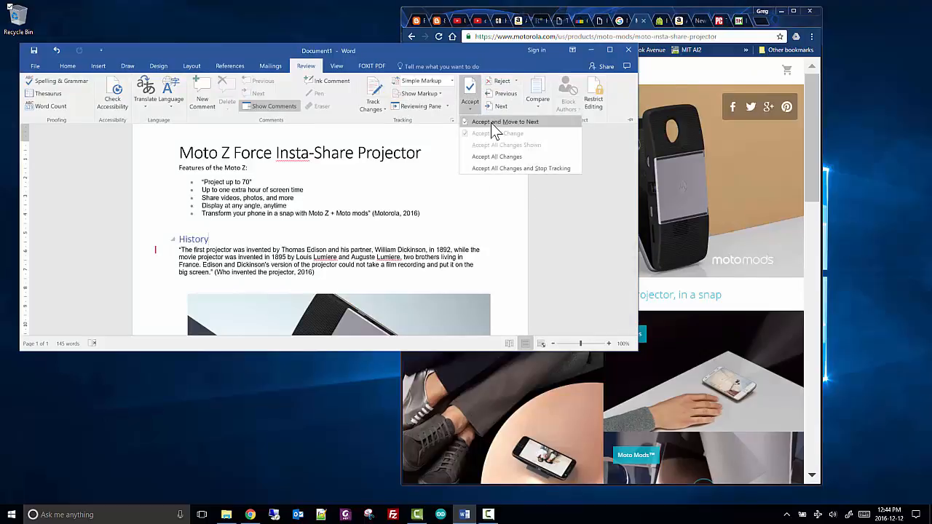
{"action": "left_click", "coordinate": [502, 122]}
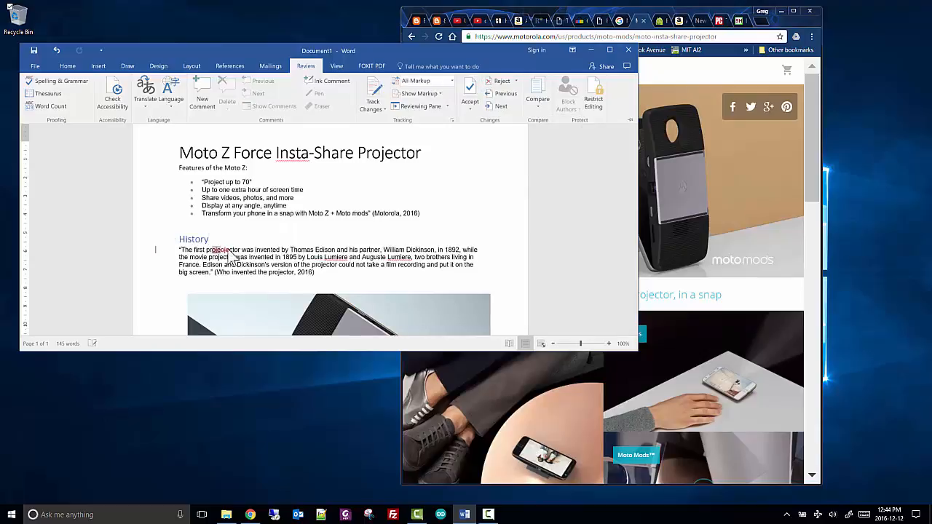
{"action": "left_click", "coordinate": [501, 81]}
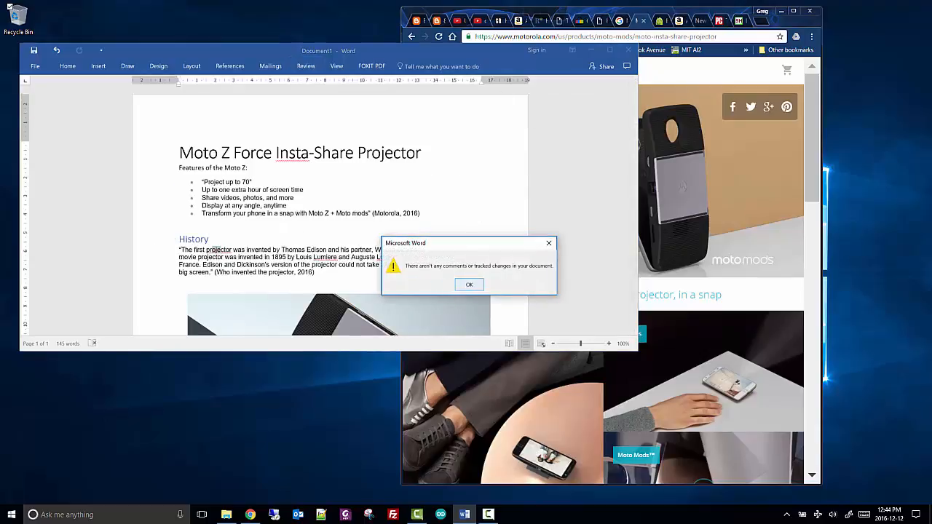
{"action": "left_click", "coordinate": [472, 285]}
Check the finished document down to the bibliography and start exporting it as a PDF/XPS document.
{"action": "scroll", "coordinate": [326, 241], "scroll_direction": "down", "scroll_amount": 10}
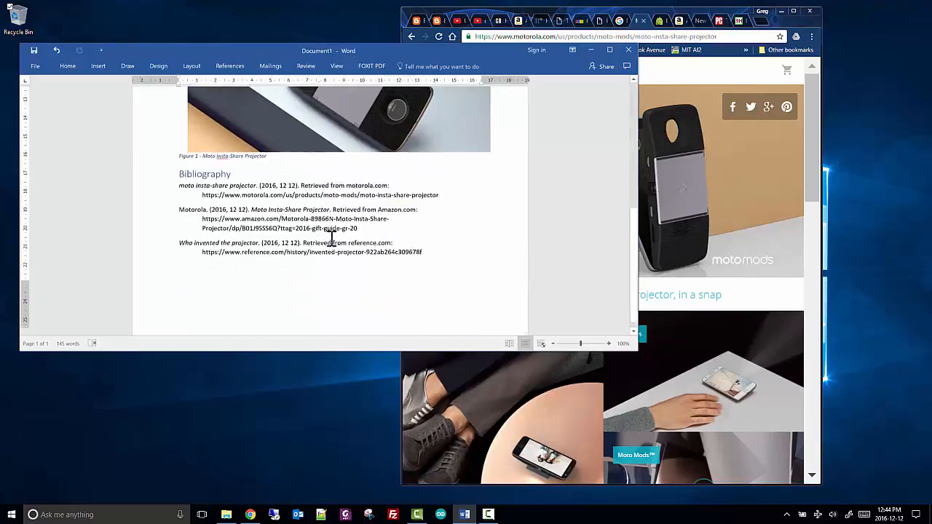
{"action": "scroll", "coordinate": [332, 239], "scroll_direction": "up", "scroll_amount": 10}
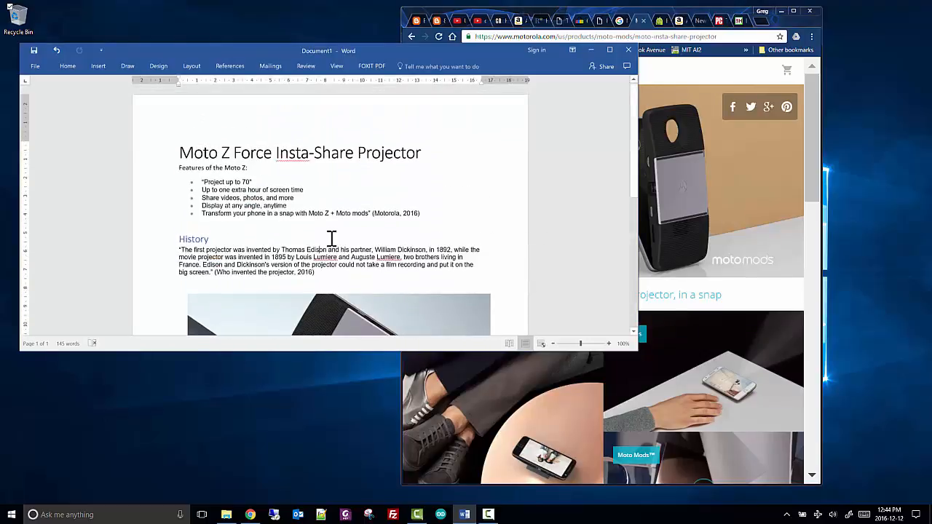
{"action": "left_click", "coordinate": [38, 64]}
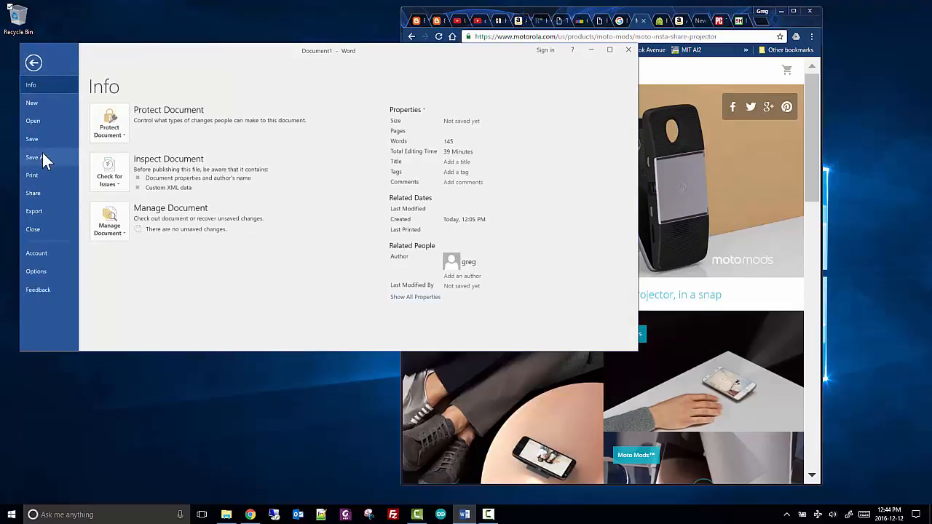
{"action": "left_click", "coordinate": [42, 210]}
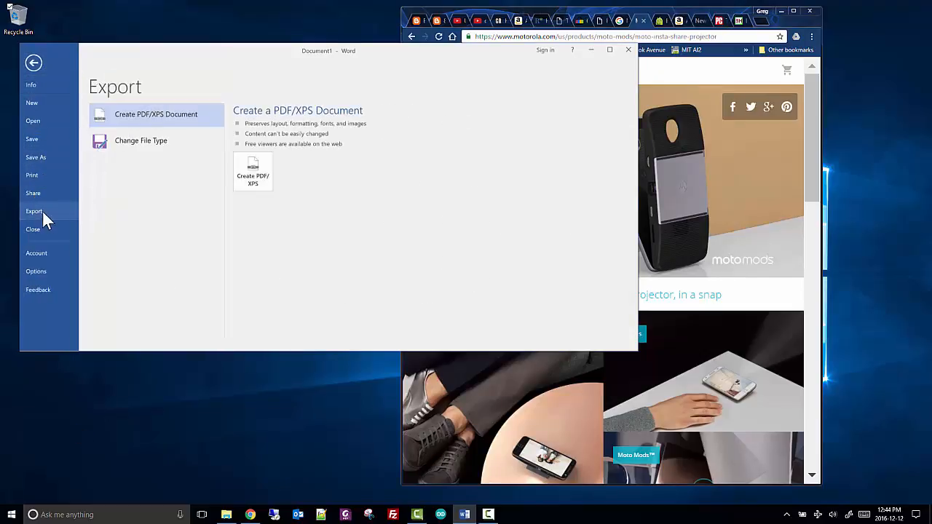
{"action": "left_click", "coordinate": [255, 172]}
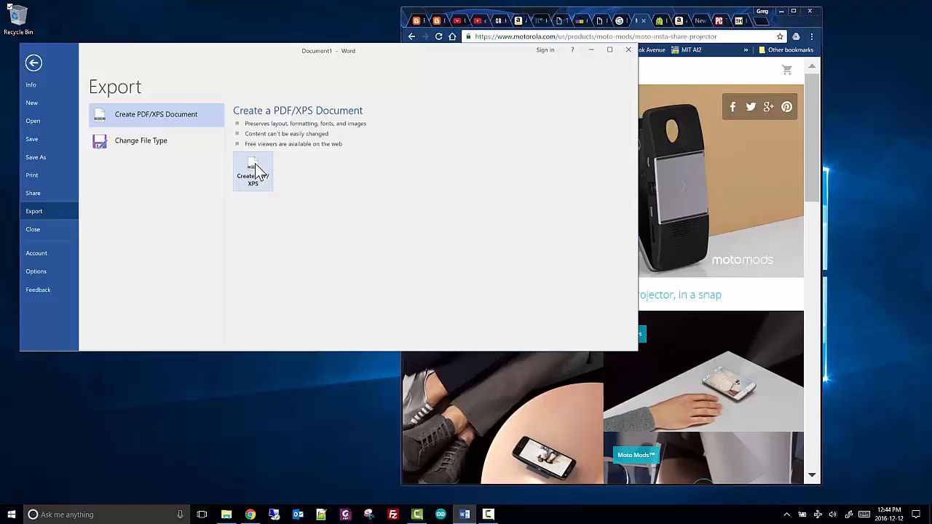